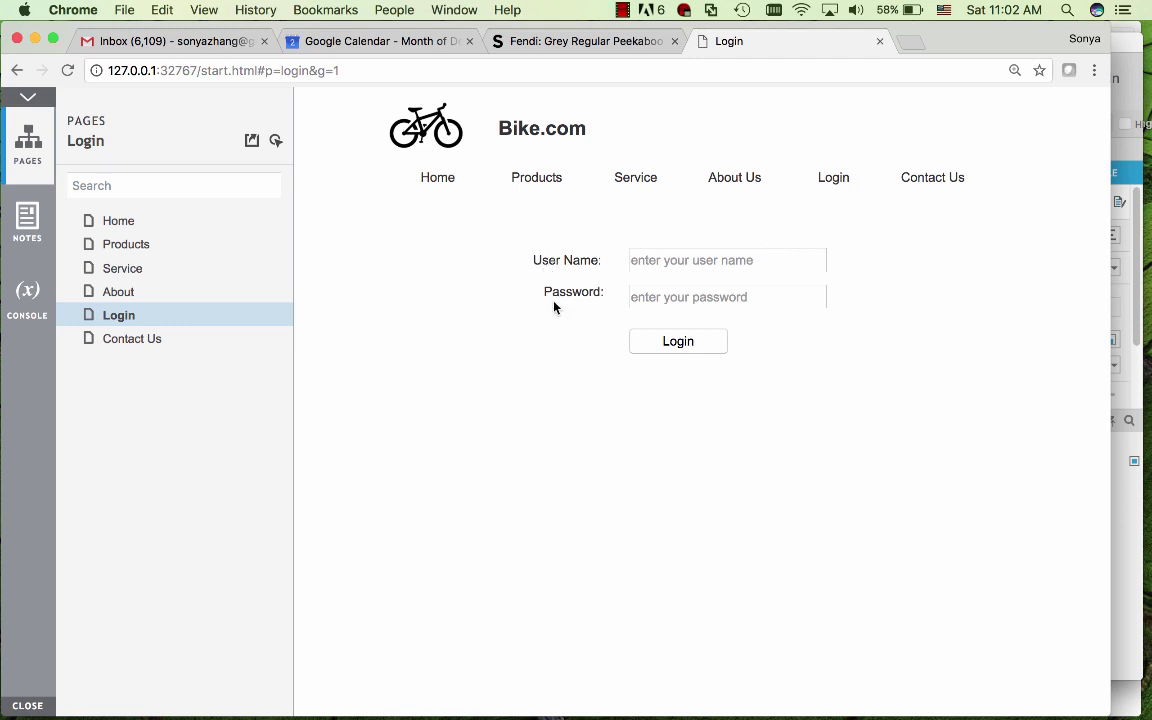
# - Log in as admin with a wrong password to trigger the invalid-information message
pyautogui.click(671, 258)
pyautogui.write('ad')
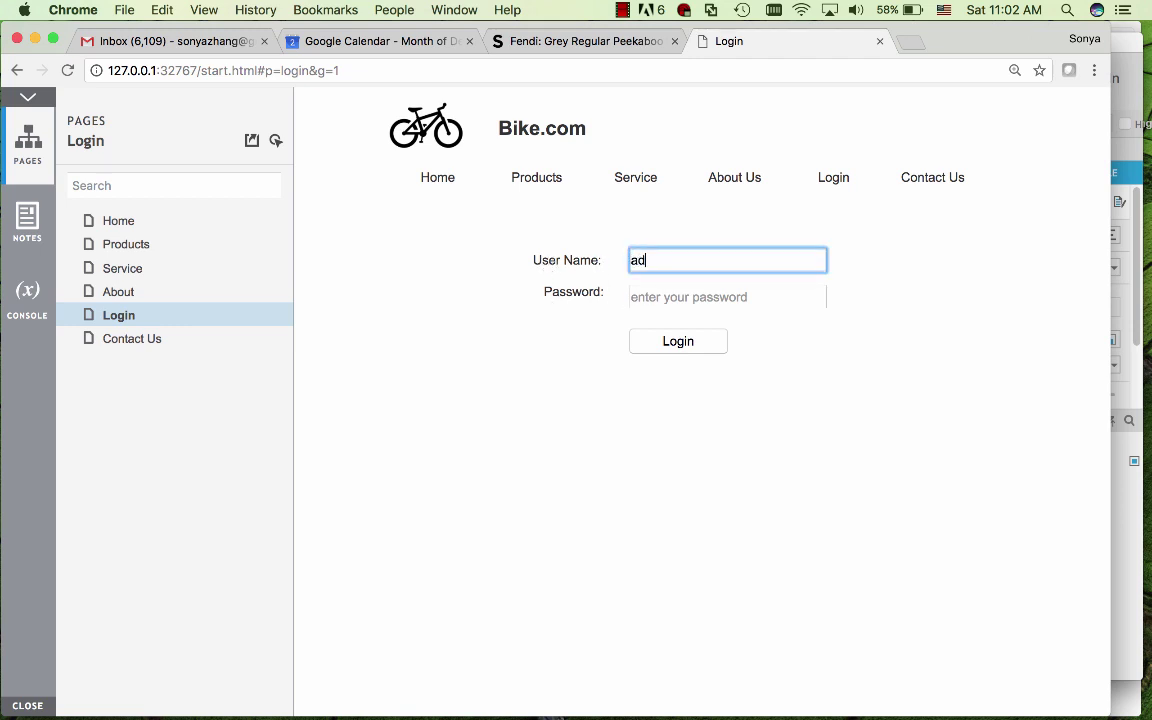
pyautogui.write('min')
pyautogui.press('Tab')
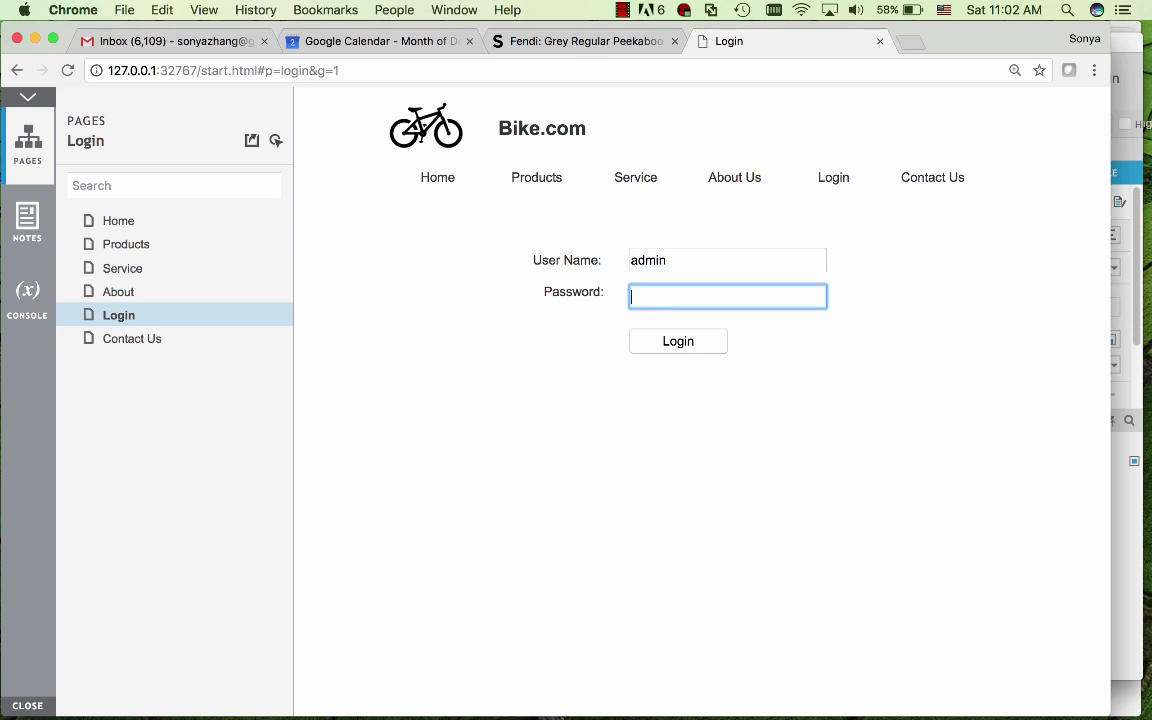
pyautogui.write('12')
pyautogui.click(689, 345)
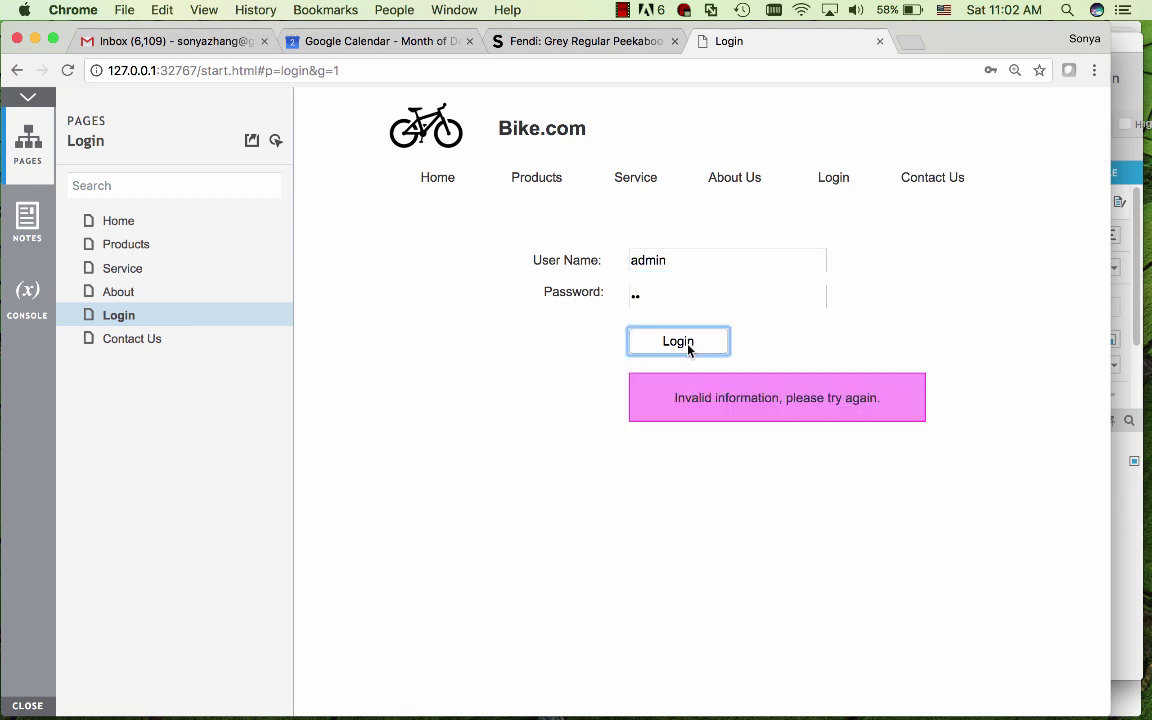
# - Retype the correct password and log in to reach the Products page
pyautogui.click(661, 296)
pyautogui.press('BackSpace')
pyautogui.press('BackSpace')
pyautogui.write('1234')
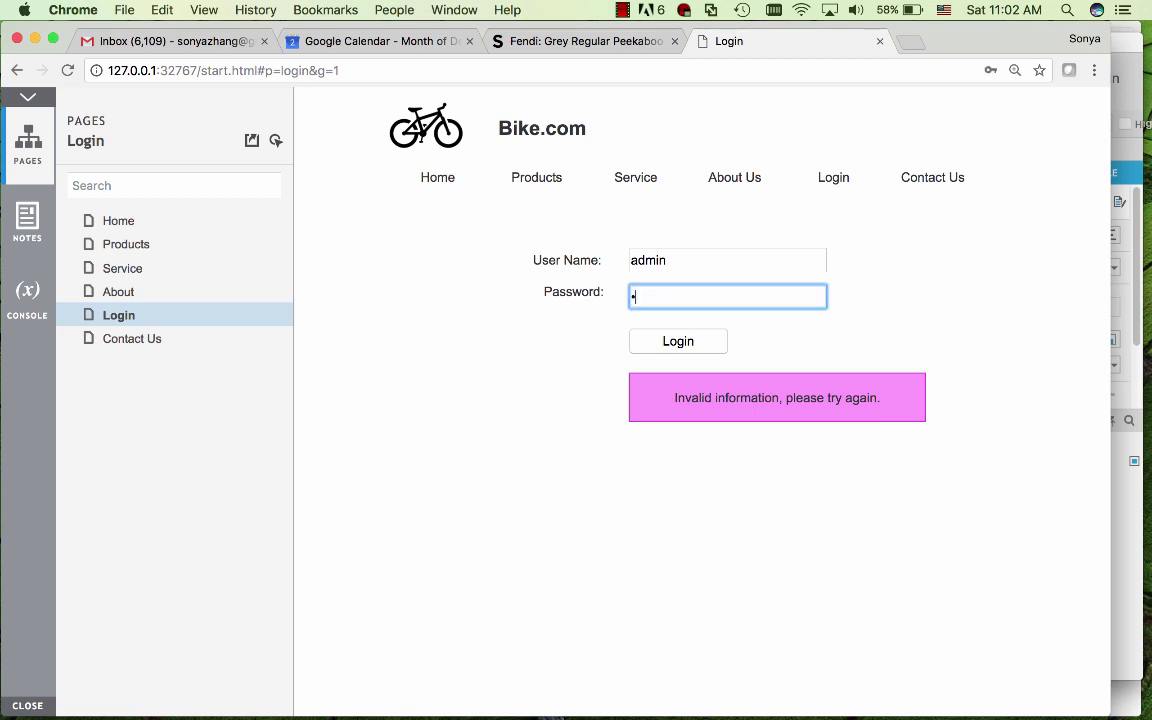
pyautogui.click(684, 346)
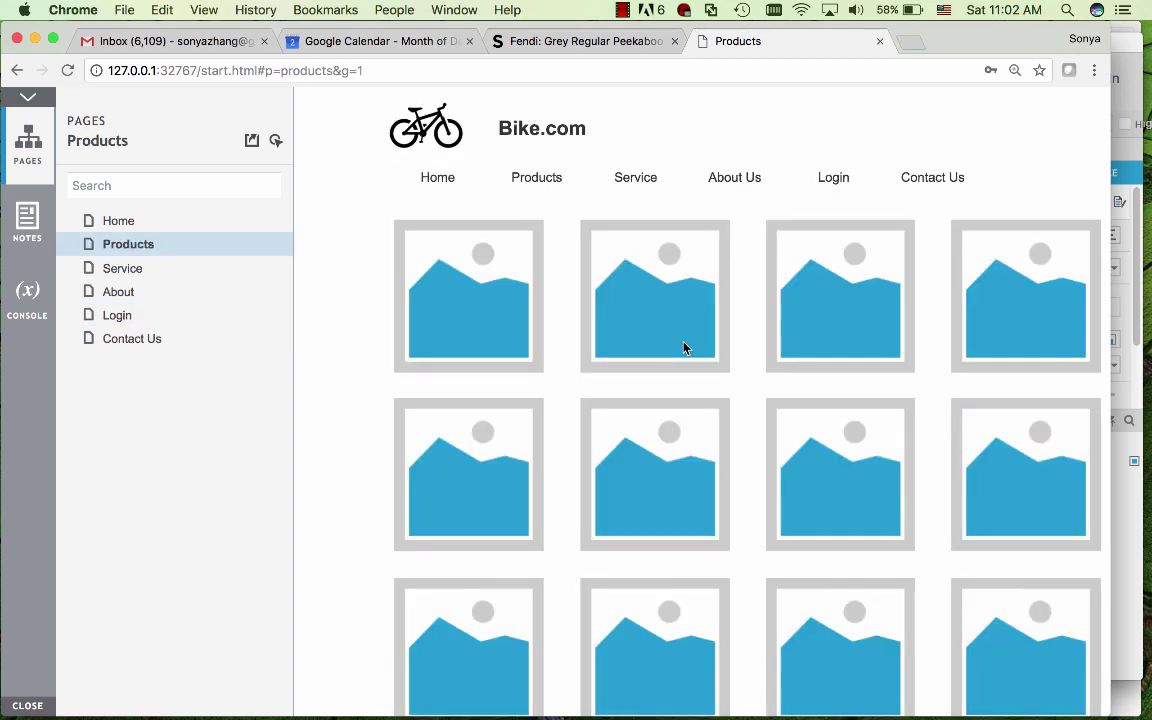
pyautogui.moveTo(550, 180)
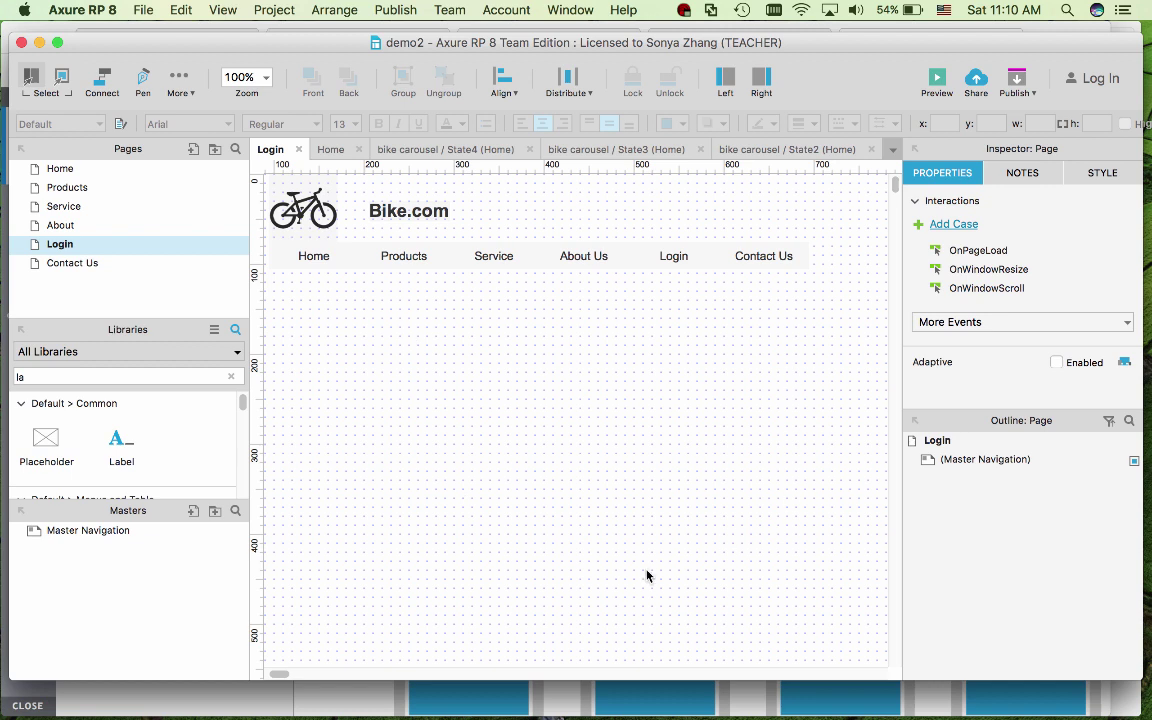
# - Place two stacked labels reading 'User Name:' and 'Password:' below the navigation bar
pyautogui.click(80, 379)
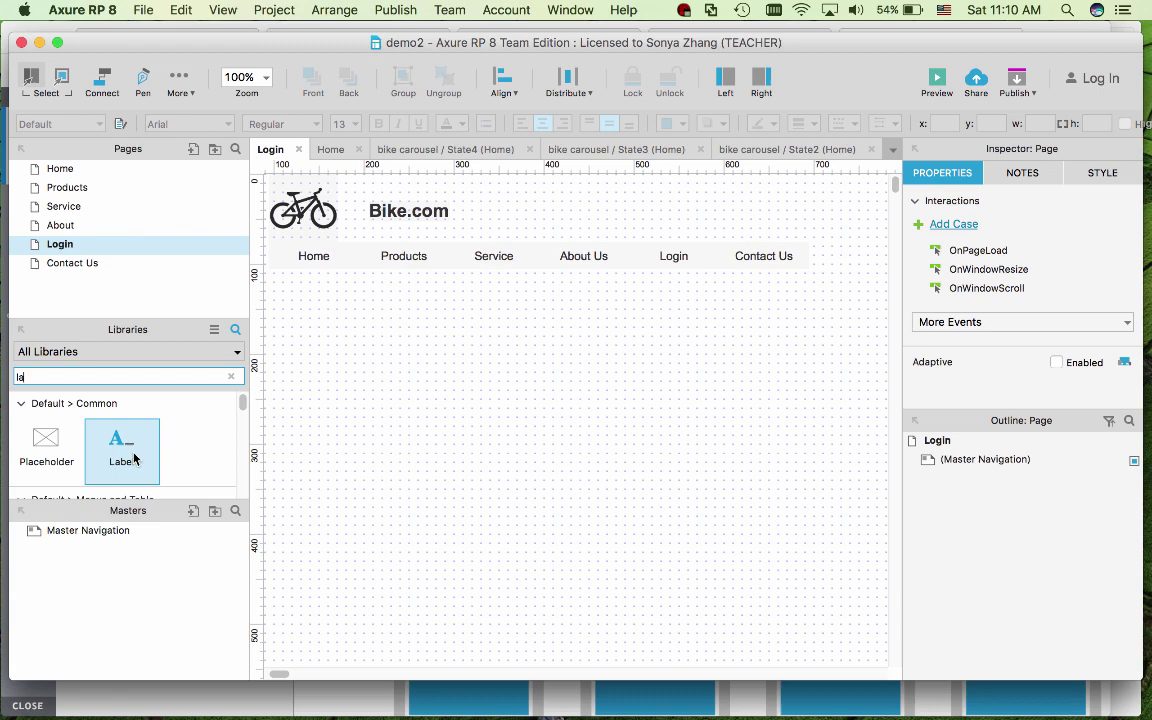
pyautogui.moveTo(123, 455); pyautogui.dragTo(381, 294)
pyautogui.write('User Name')
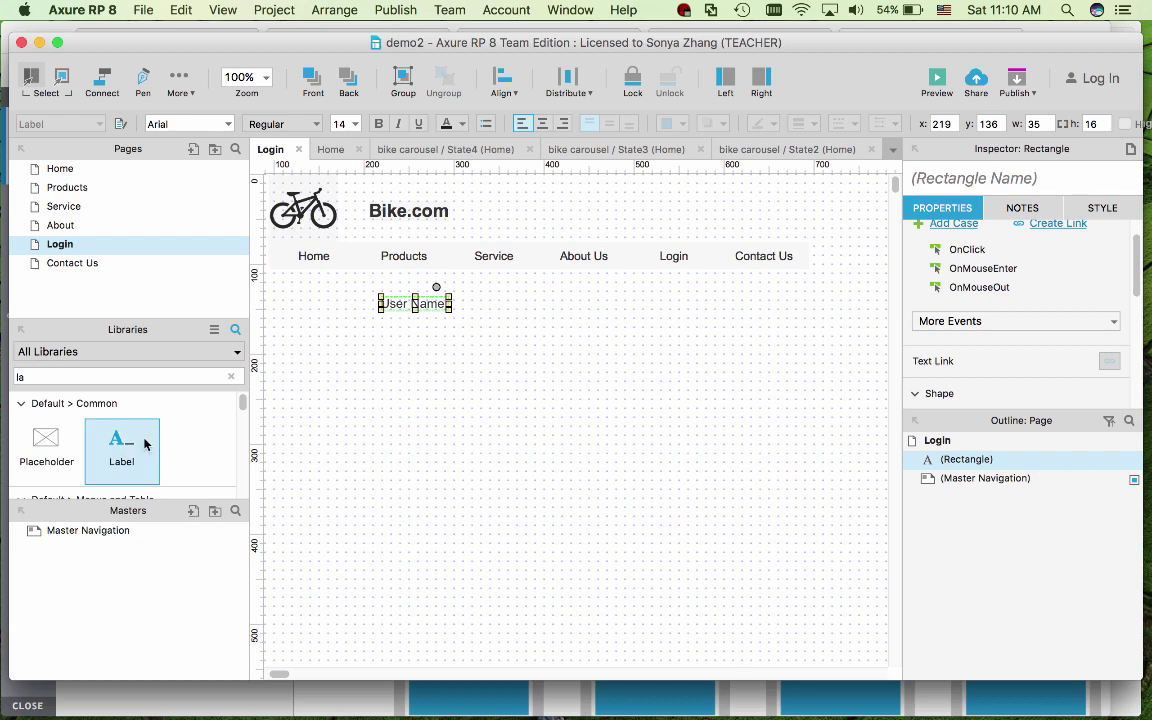
pyautogui.moveTo(144, 444); pyautogui.dragTo(358, 342)
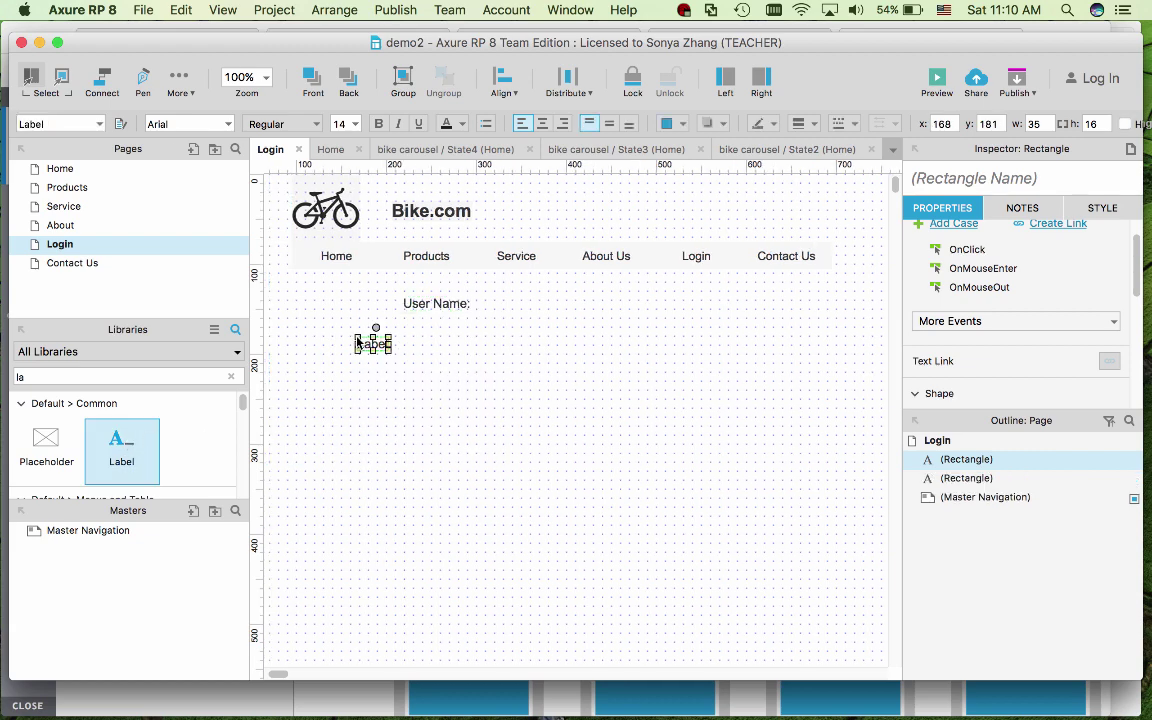
pyautogui.write('Password')
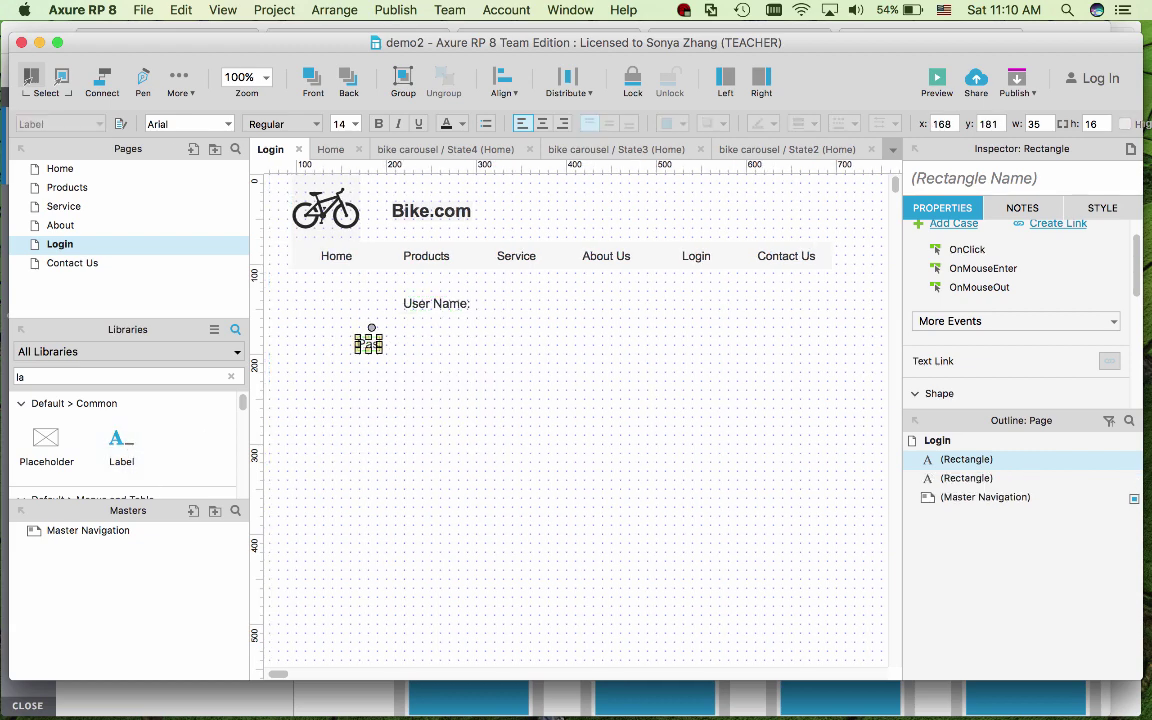
pyautogui.write(':')
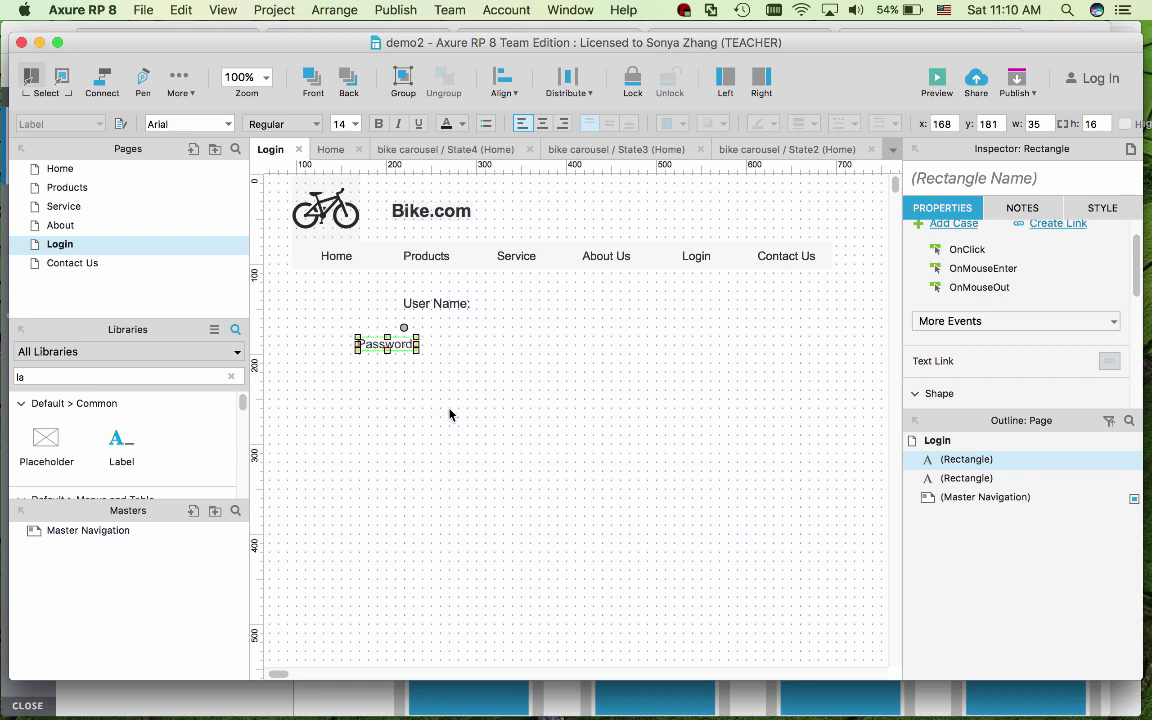
pyautogui.click(399, 360)
pyautogui.click(395, 345)
# - Align the Password: label under User Name: and place a text field beside each label
pyautogui.moveTo(395, 345); pyautogui.dragTo(425, 343)
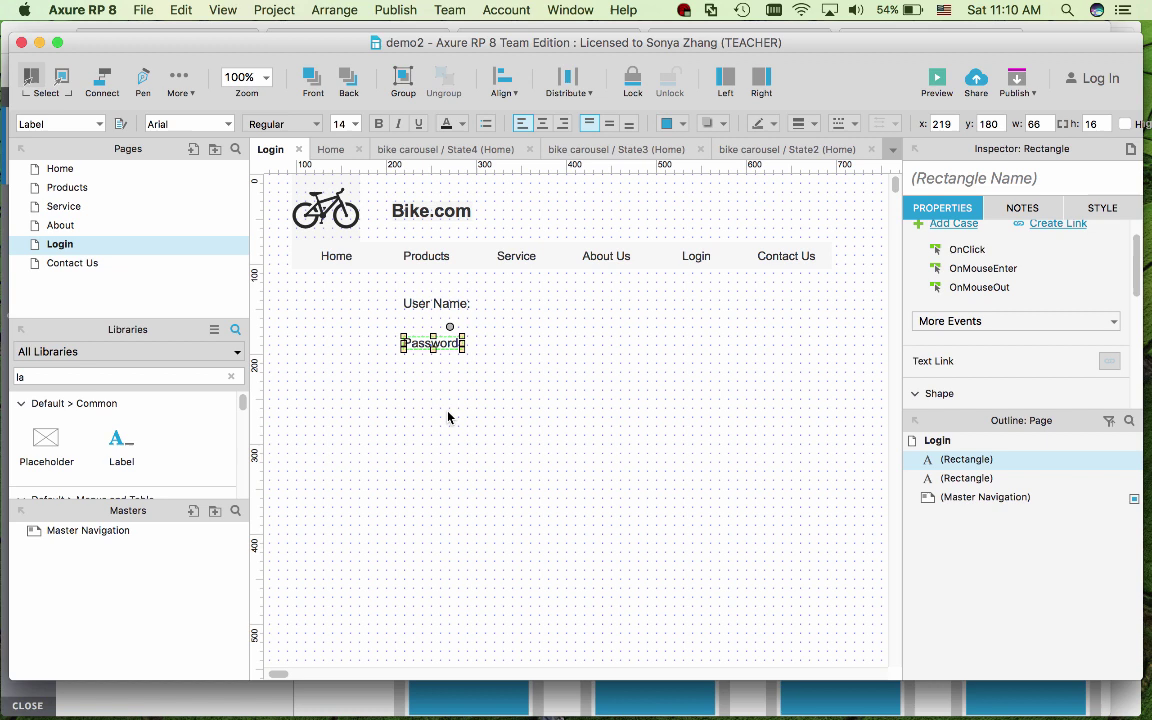
pyautogui.click(447, 416)
pyautogui.press('Tab')
pyautogui.write('text')
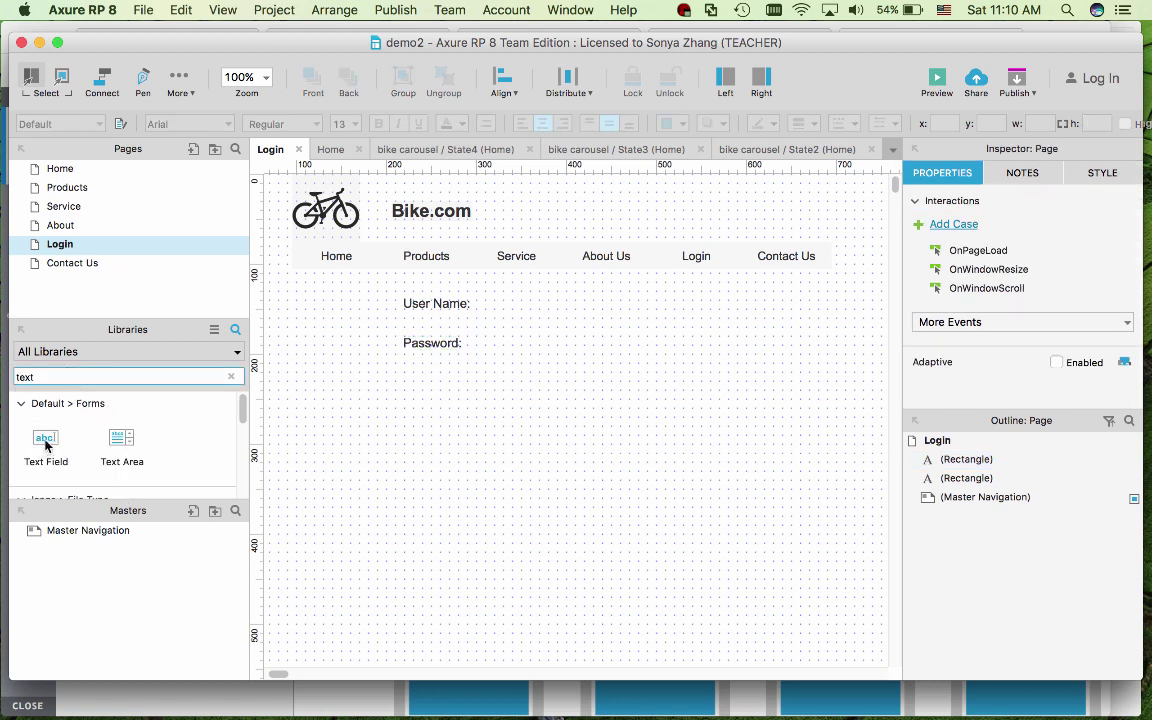
pyautogui.moveTo(42, 442); pyautogui.dragTo(497, 291)
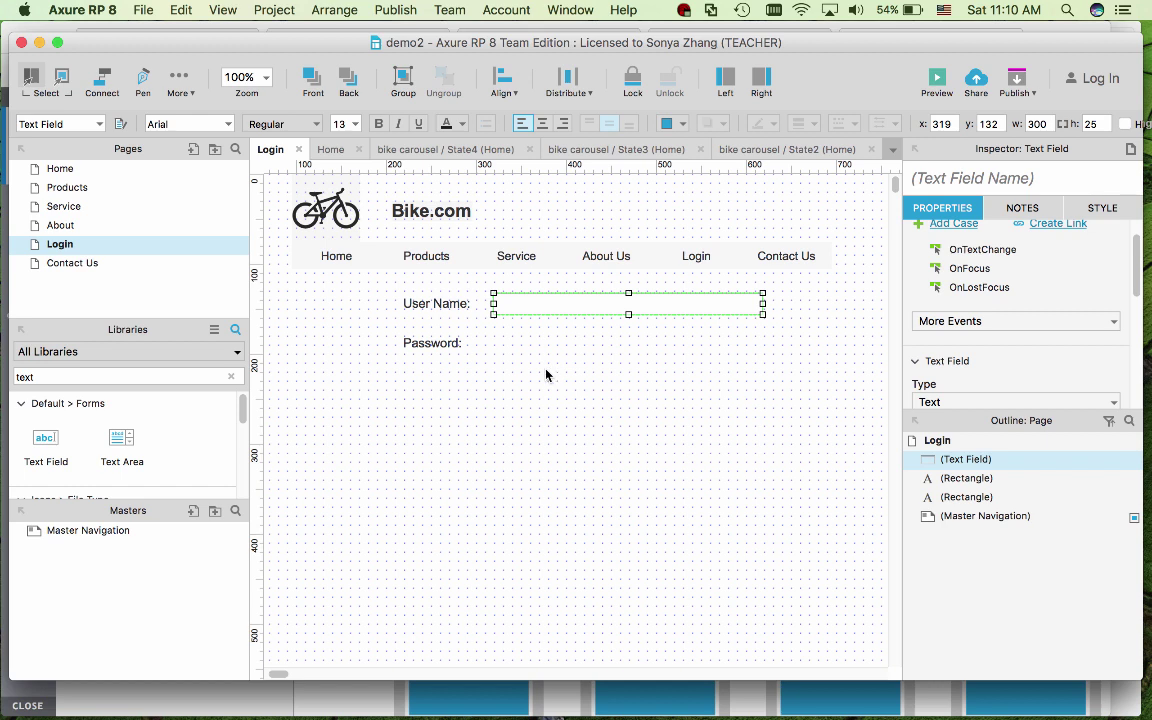
pyautogui.moveTo(50, 450); pyautogui.dragTo(488, 335)
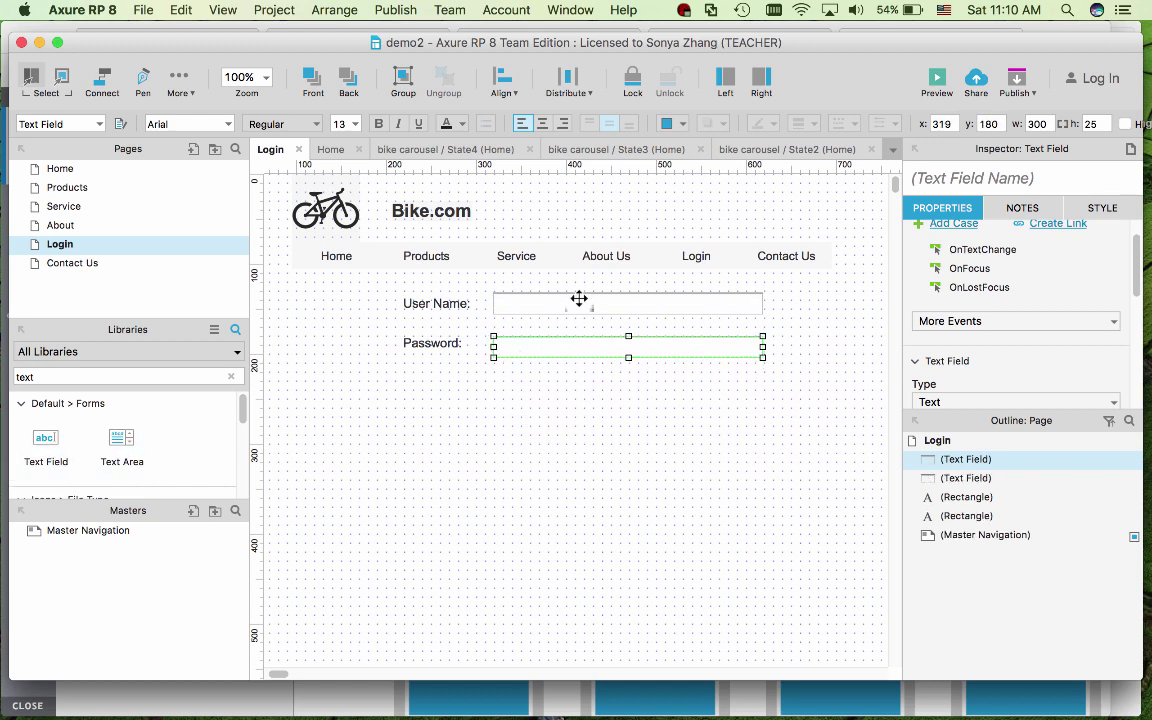
# - Narrow both text fields to about 200 px wide
pyautogui.moveTo(763, 346); pyautogui.dragTo(676, 342)
pyautogui.click(702, 304)
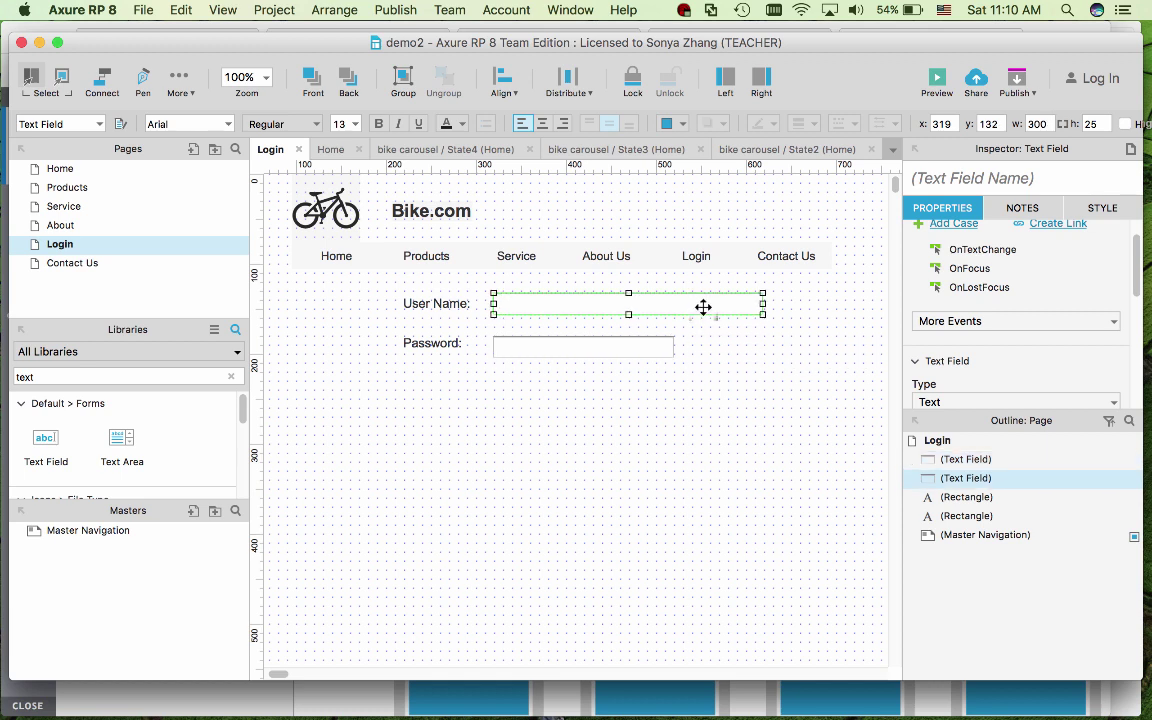
pyautogui.moveTo(763, 304); pyautogui.dragTo(674, 305)
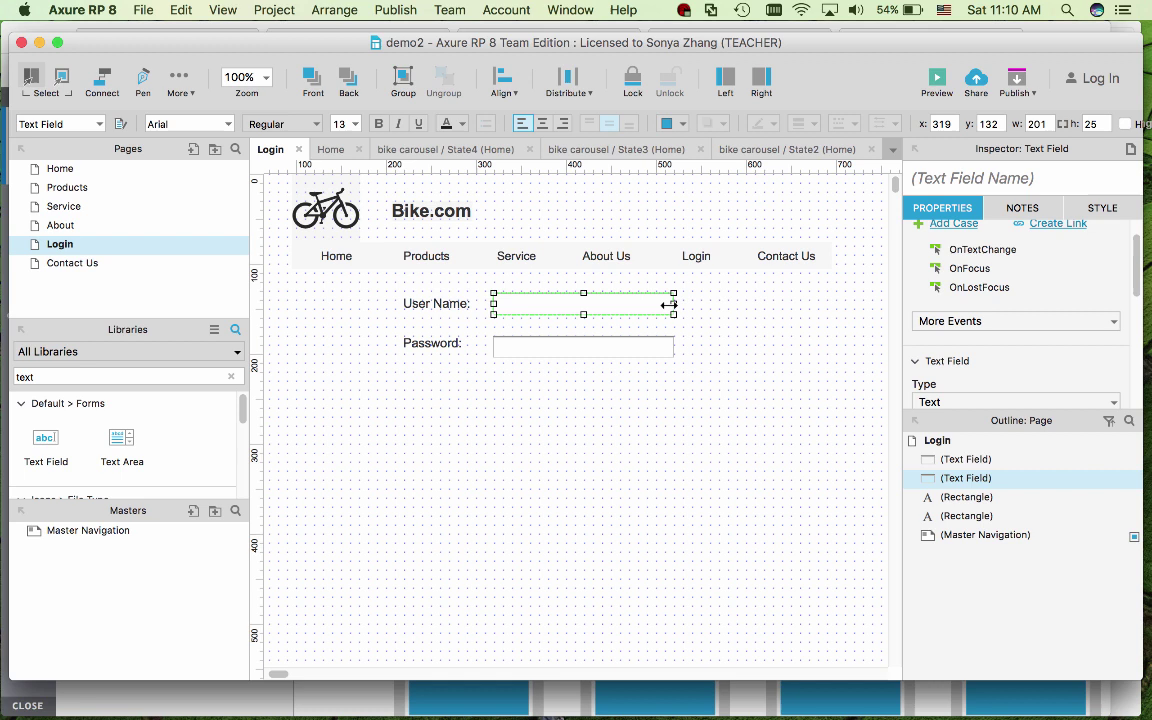
pyautogui.click(677, 430)
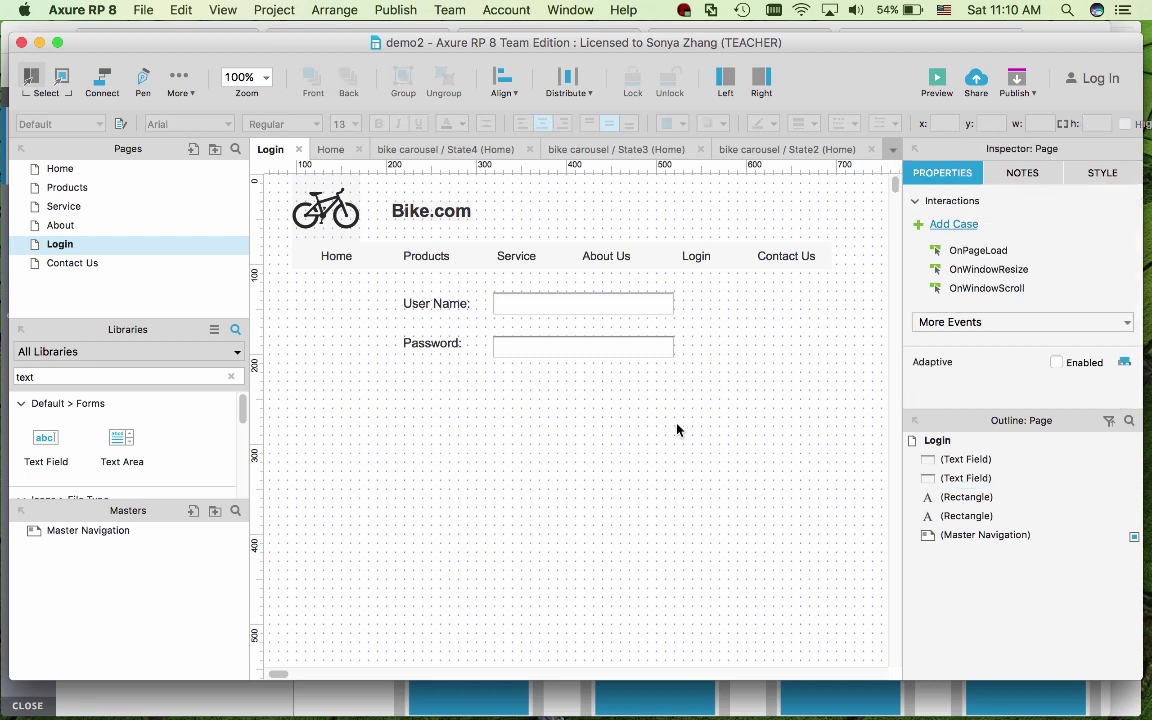
# - Give the User Name text field the hint 'enter your user name'
pyautogui.click(643, 303)
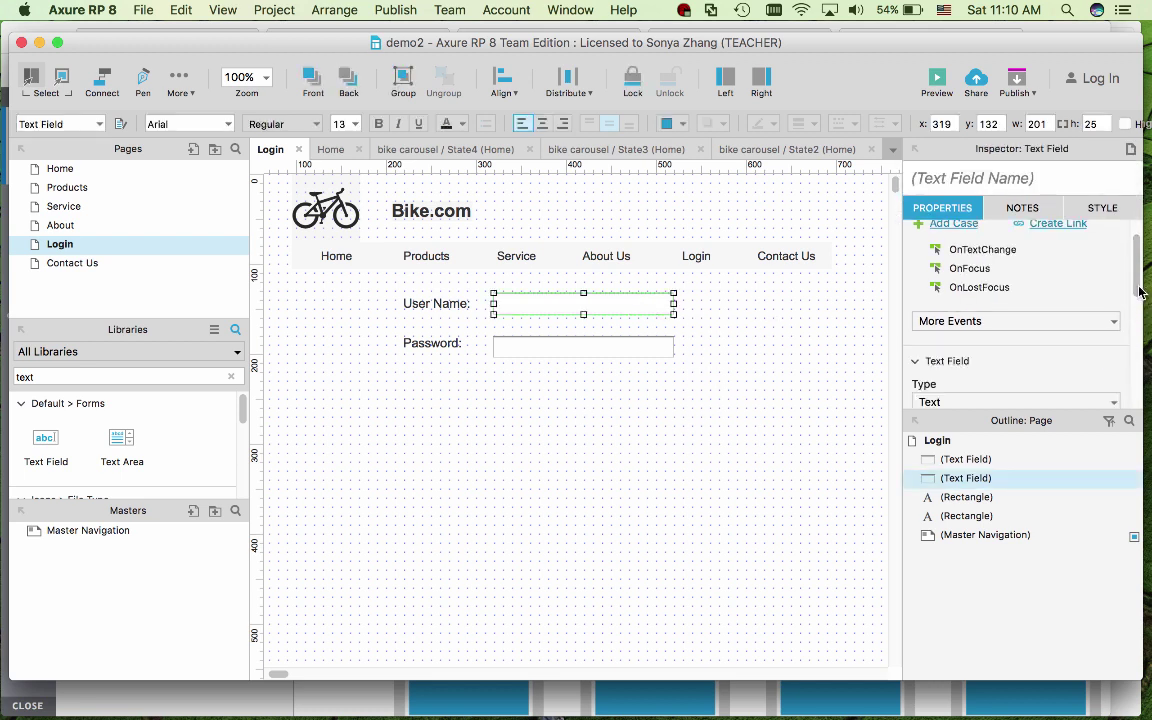
pyautogui.moveTo(1136, 288); pyautogui.dragTo(1137, 276)
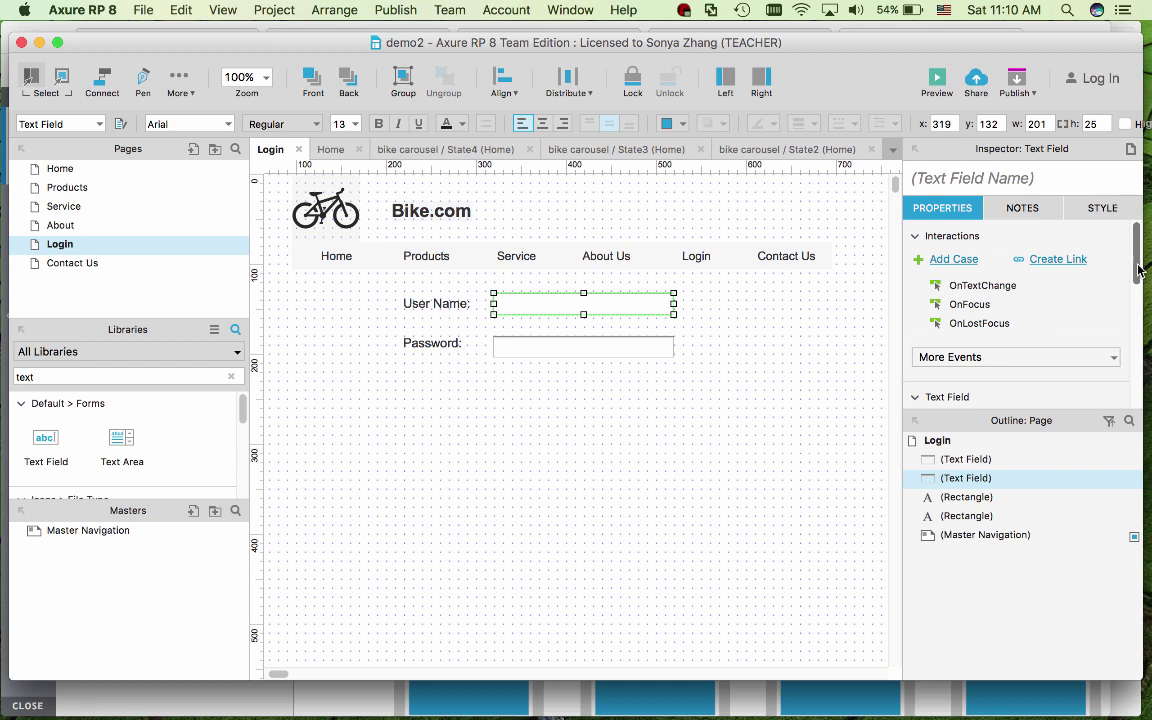
pyautogui.moveTo(1138, 270); pyautogui.dragTo(1138, 315)
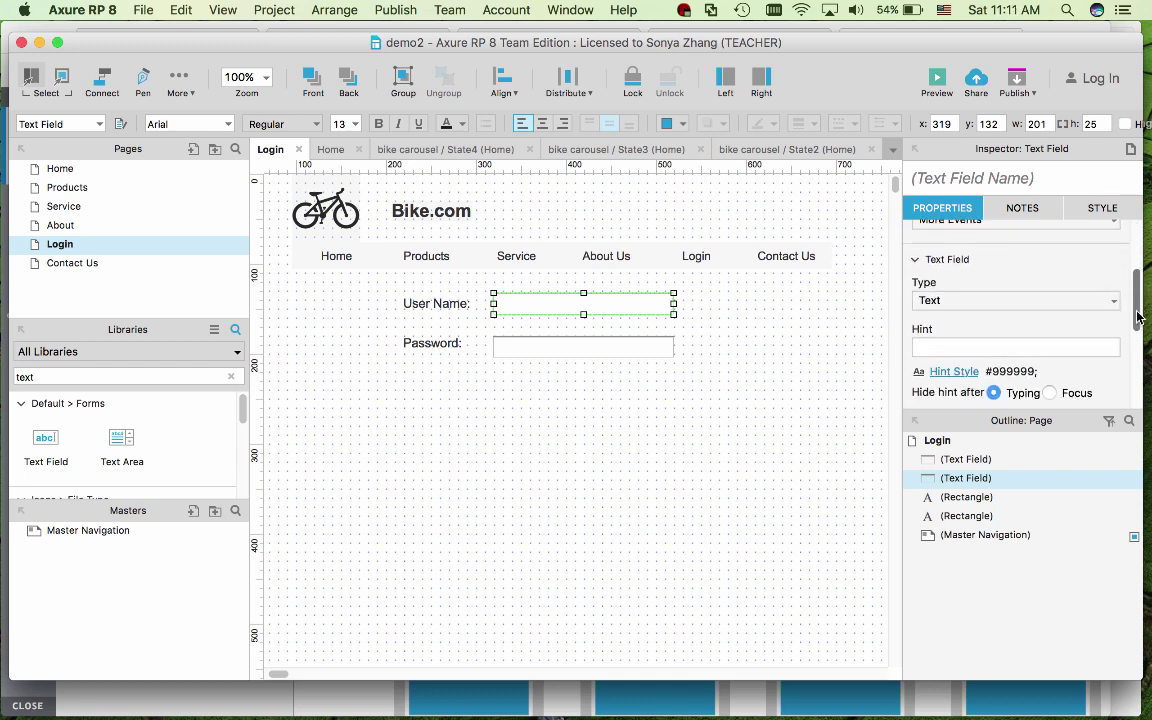
pyautogui.click(1072, 344)
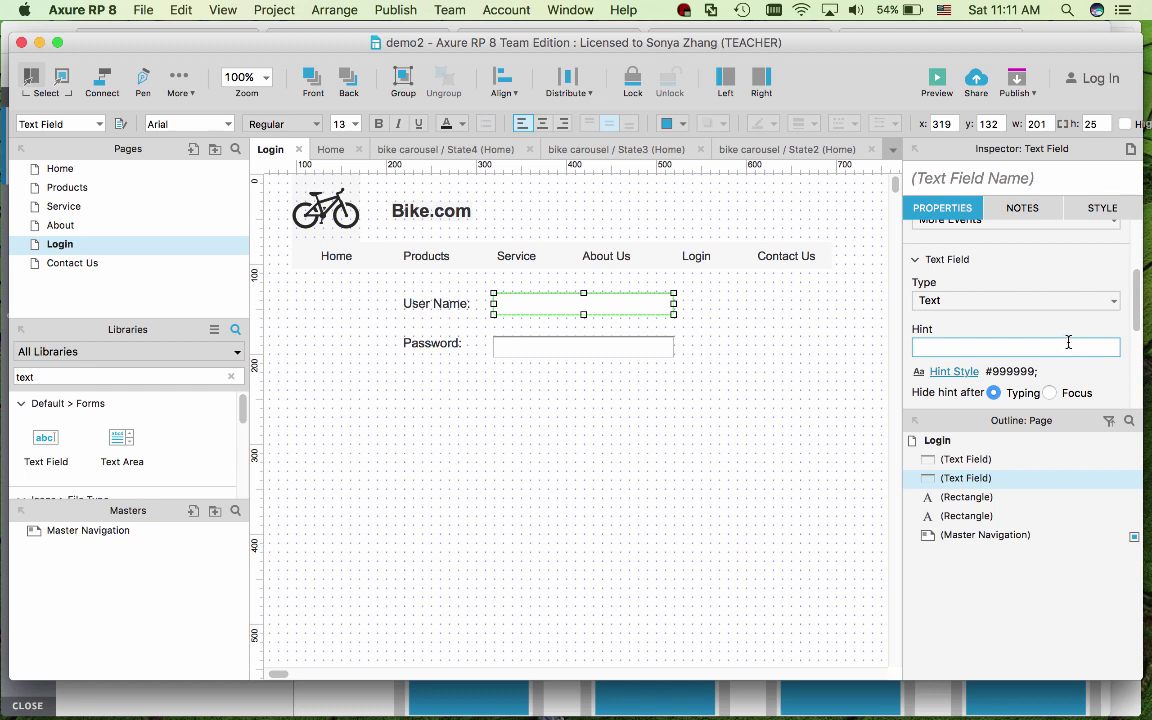
pyautogui.write('enter your user name')
# - Set the hint style's font colour to grey #999999 and confirm
pyautogui.click(954, 371)
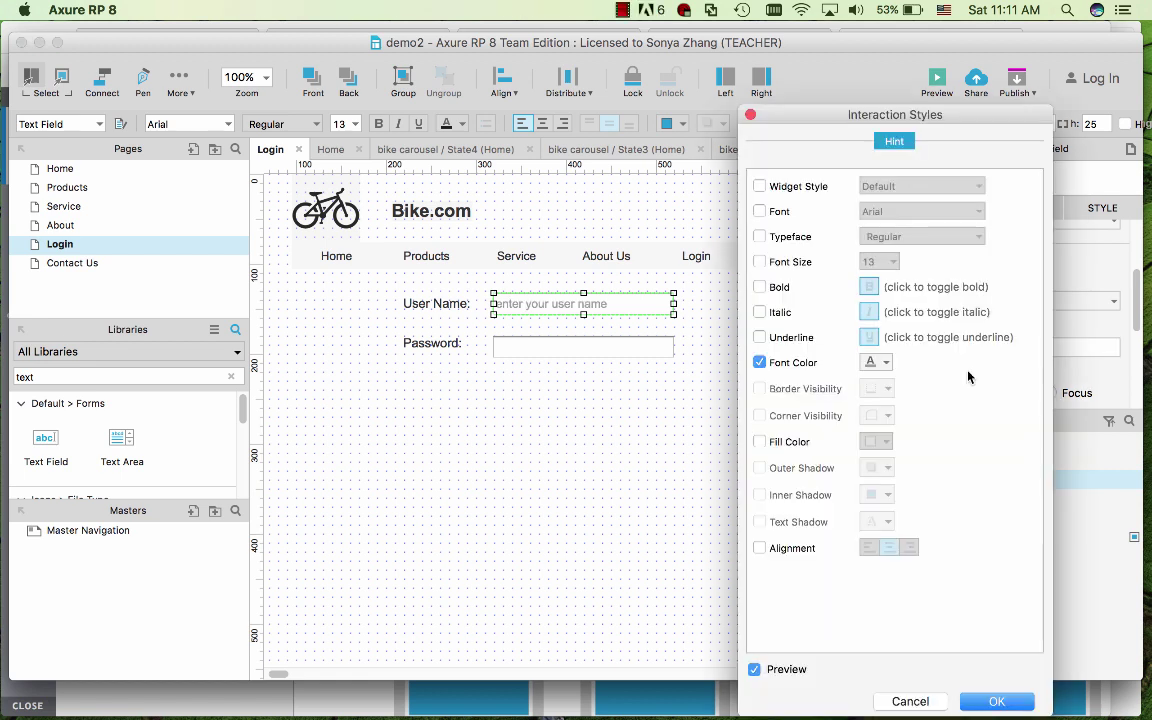
pyautogui.click(885, 366)
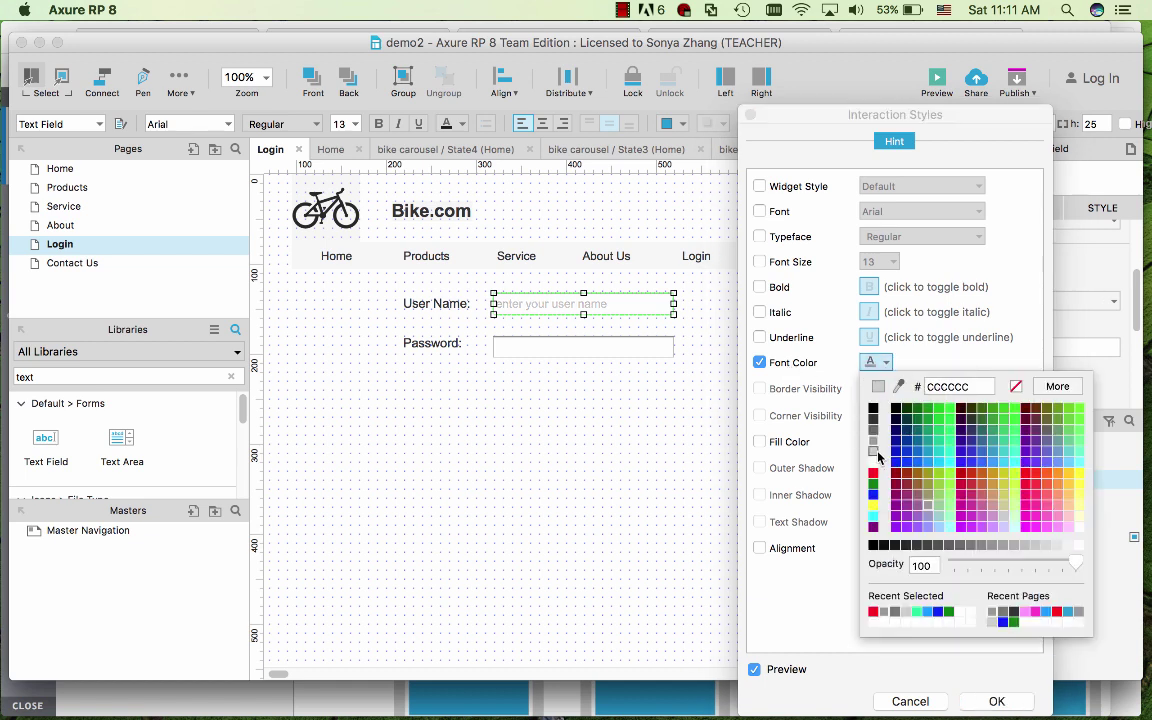
pyautogui.click(884, 611)
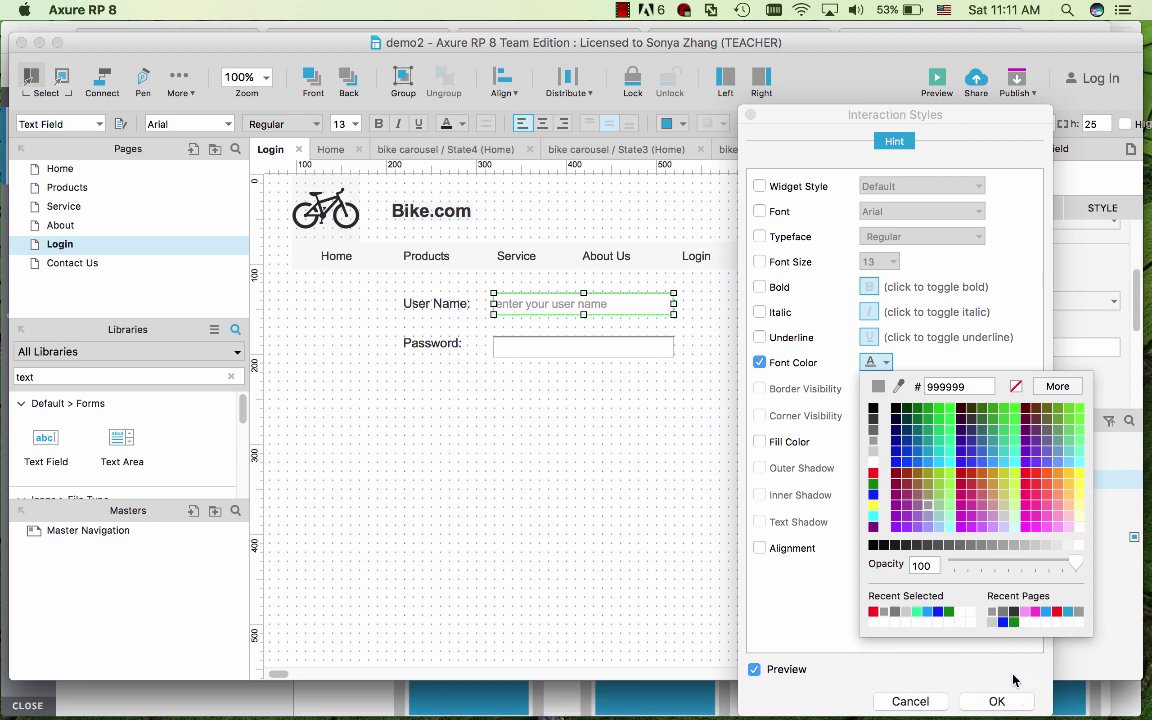
pyautogui.click(1000, 703)
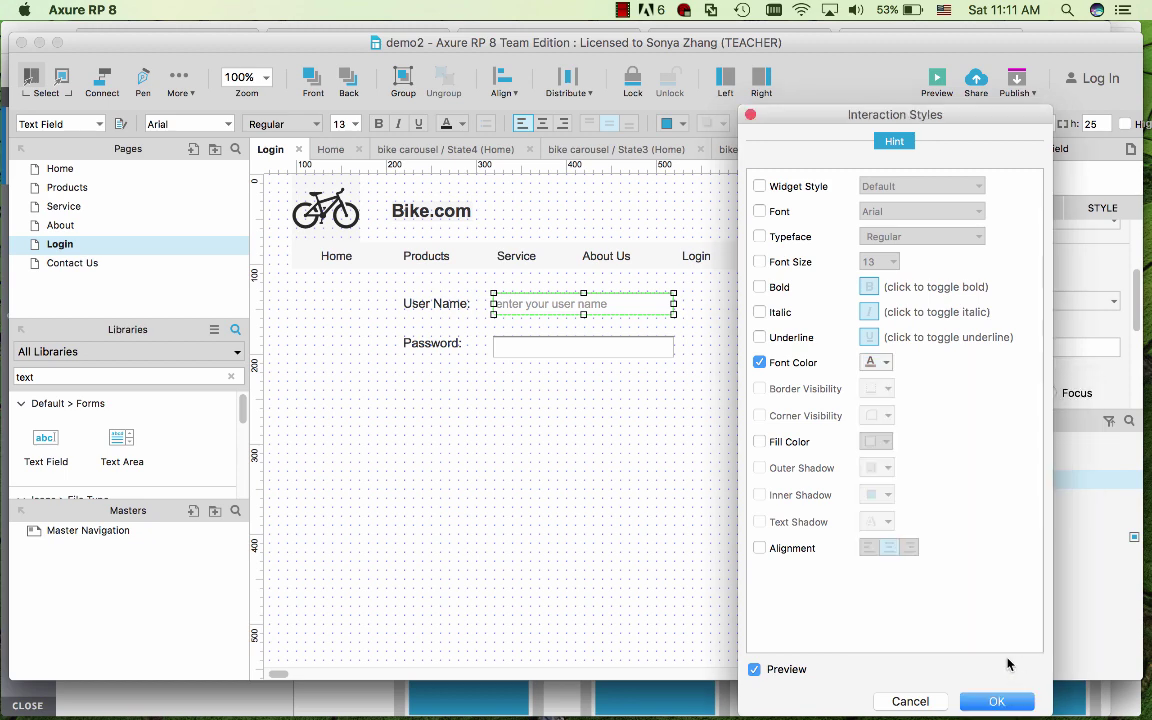
pyautogui.click(997, 701)
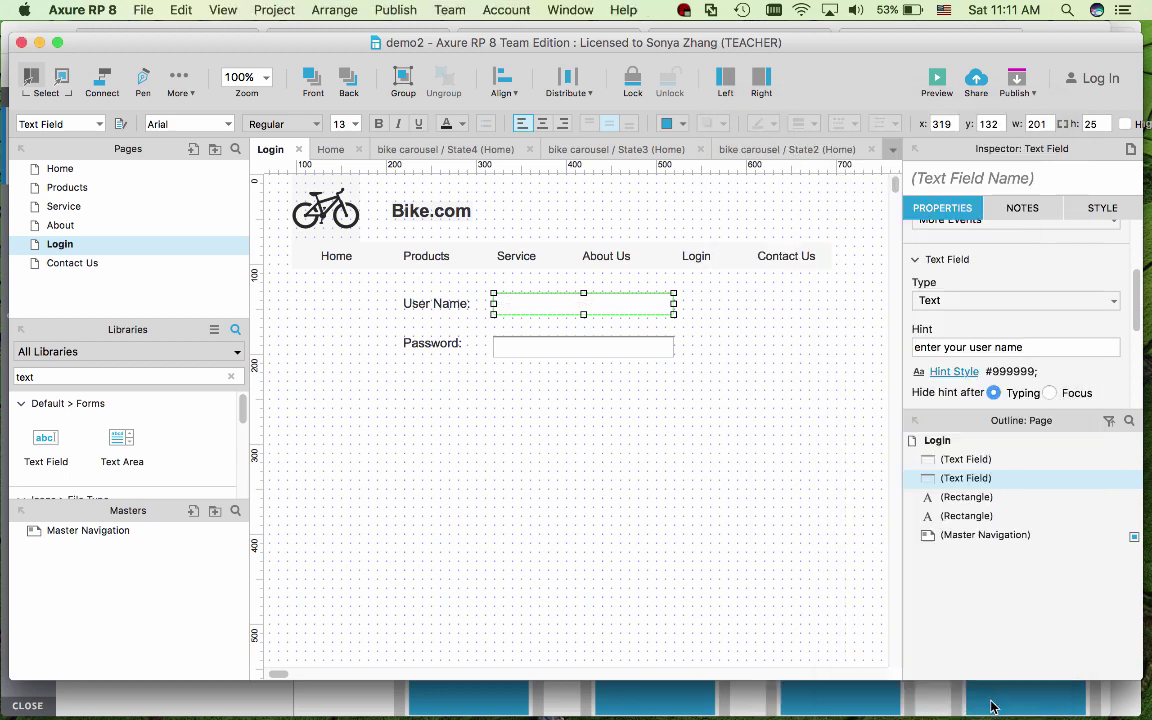
# - Make the User Name hint hide on focus and name the field 'user name text field'
pyautogui.click(1050, 393)
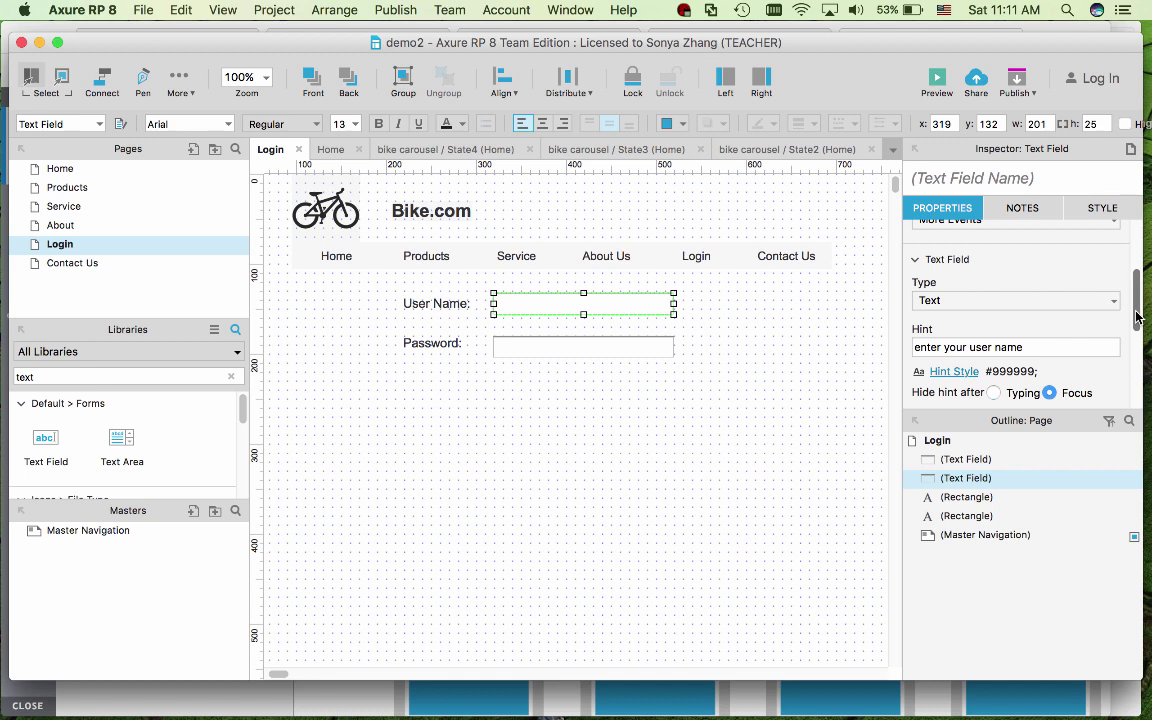
pyautogui.scroll(2, 1137, 317)
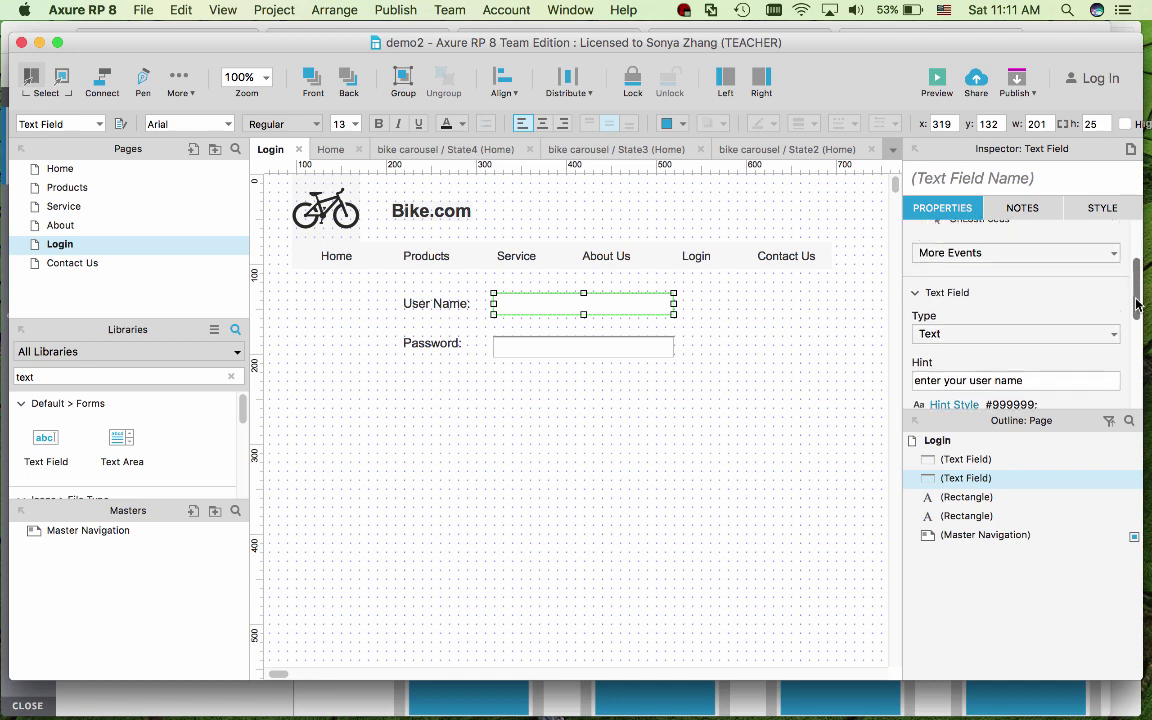
pyautogui.click(925, 180)
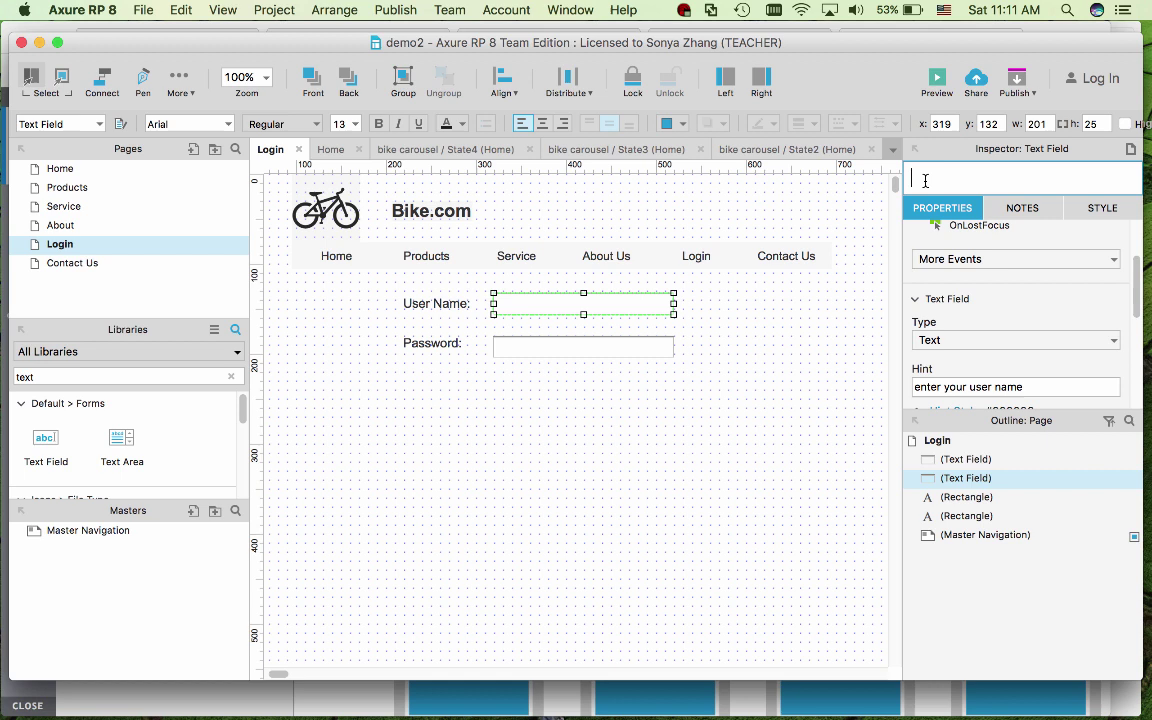
pyautogui.write('user name text field')
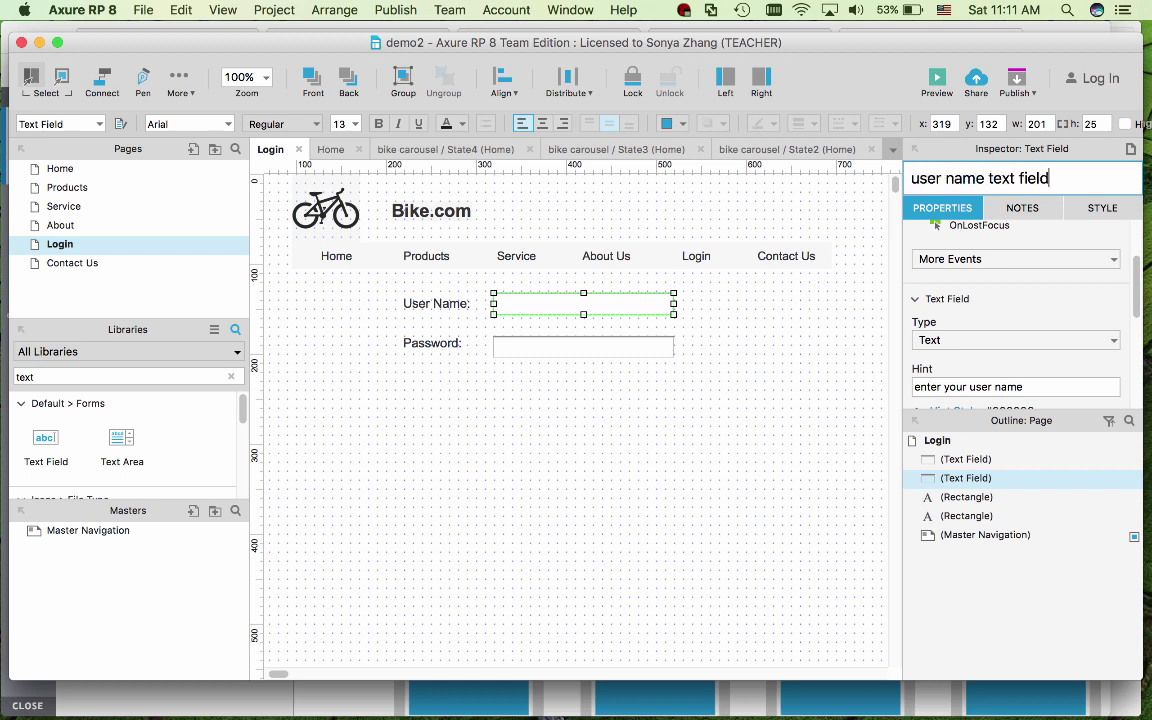
# - Name the password field 'password text field'
pyautogui.click(625, 340)
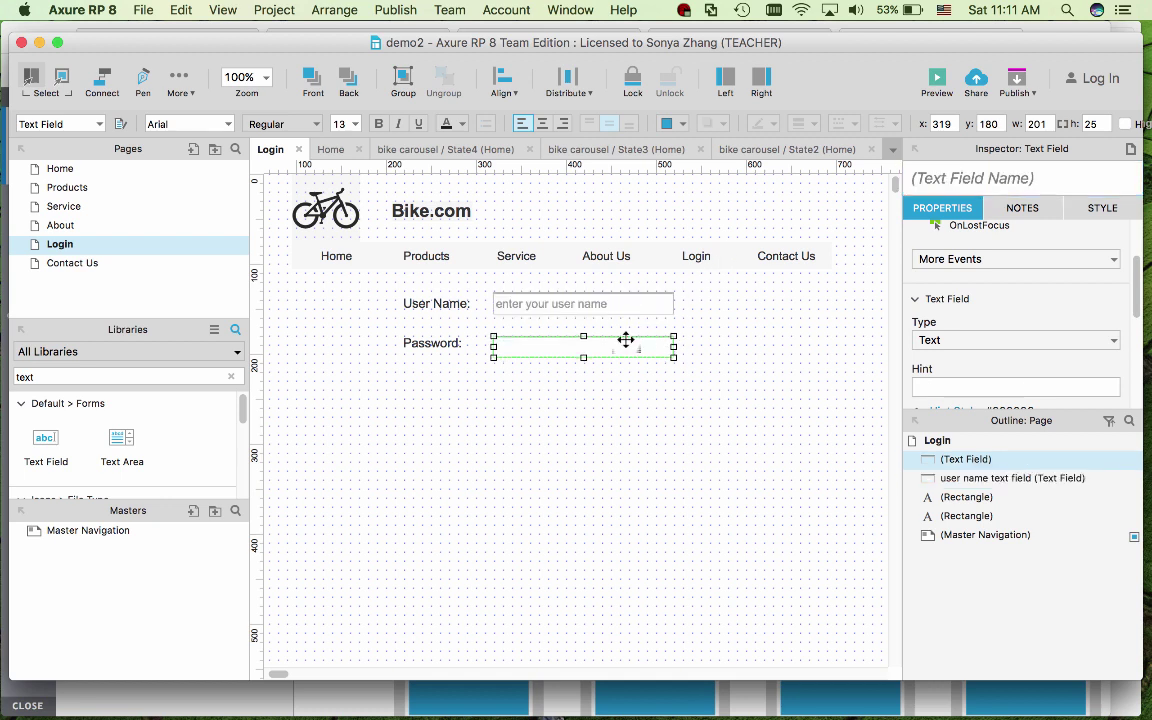
pyautogui.click(998, 180)
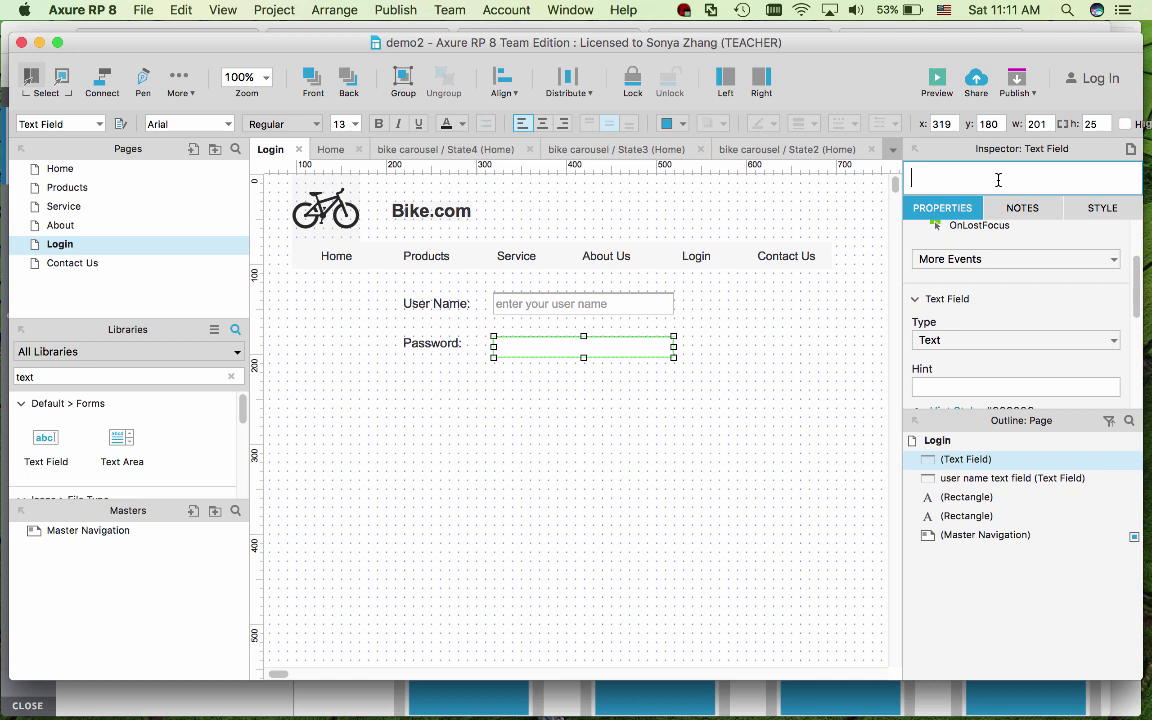
pyautogui.write('password text field')
# - Set the field type to Password with hint 'enter your password', hidden on focus
pyautogui.click(1113, 344)
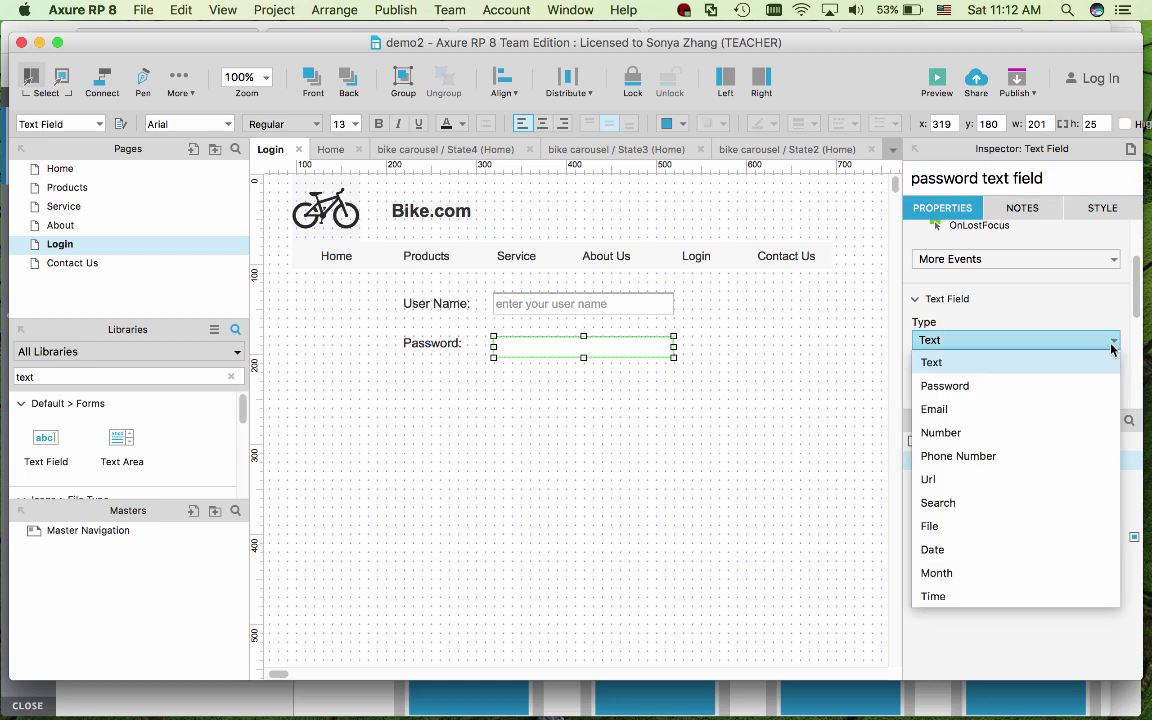
pyautogui.click(977, 397)
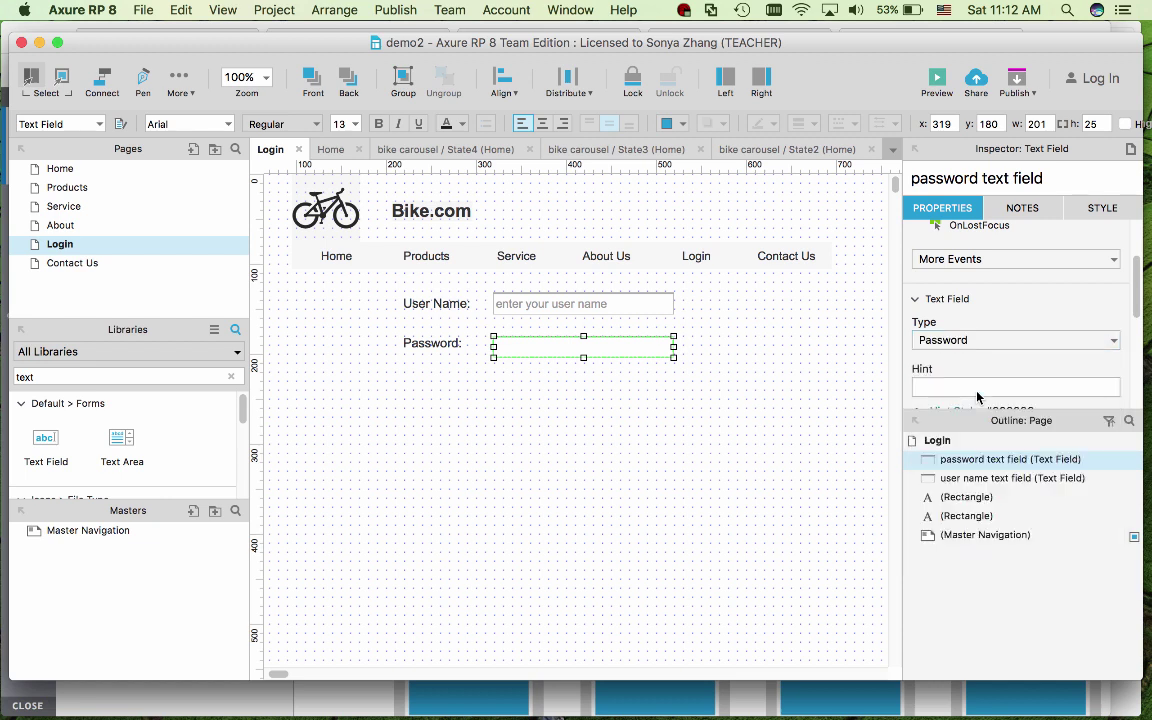
pyautogui.scroll(-2, 1058, 315)
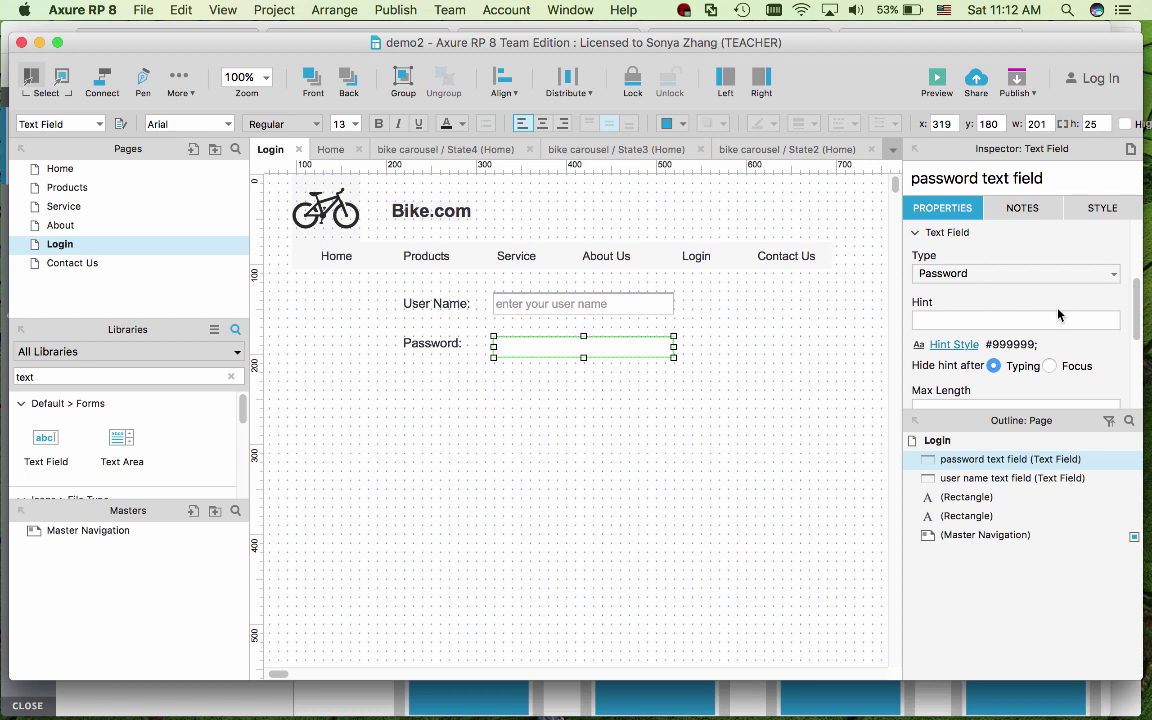
pyautogui.click(1029, 321)
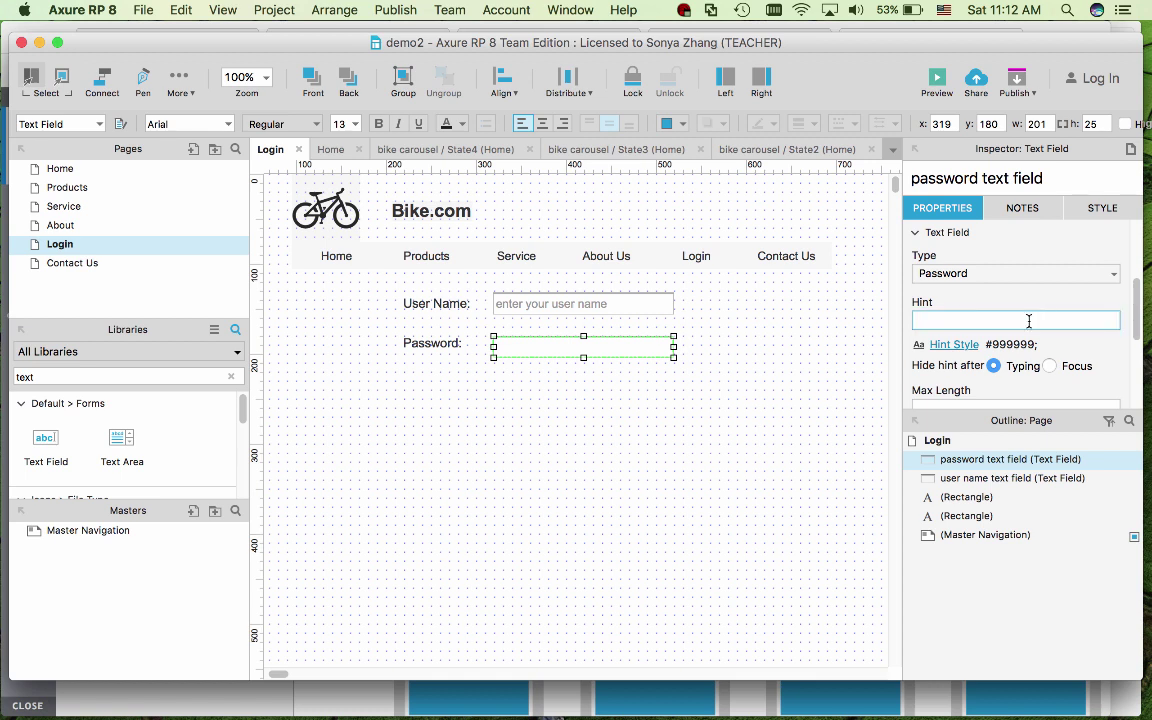
pyautogui.write('enter your password')
pyautogui.click(1049, 366)
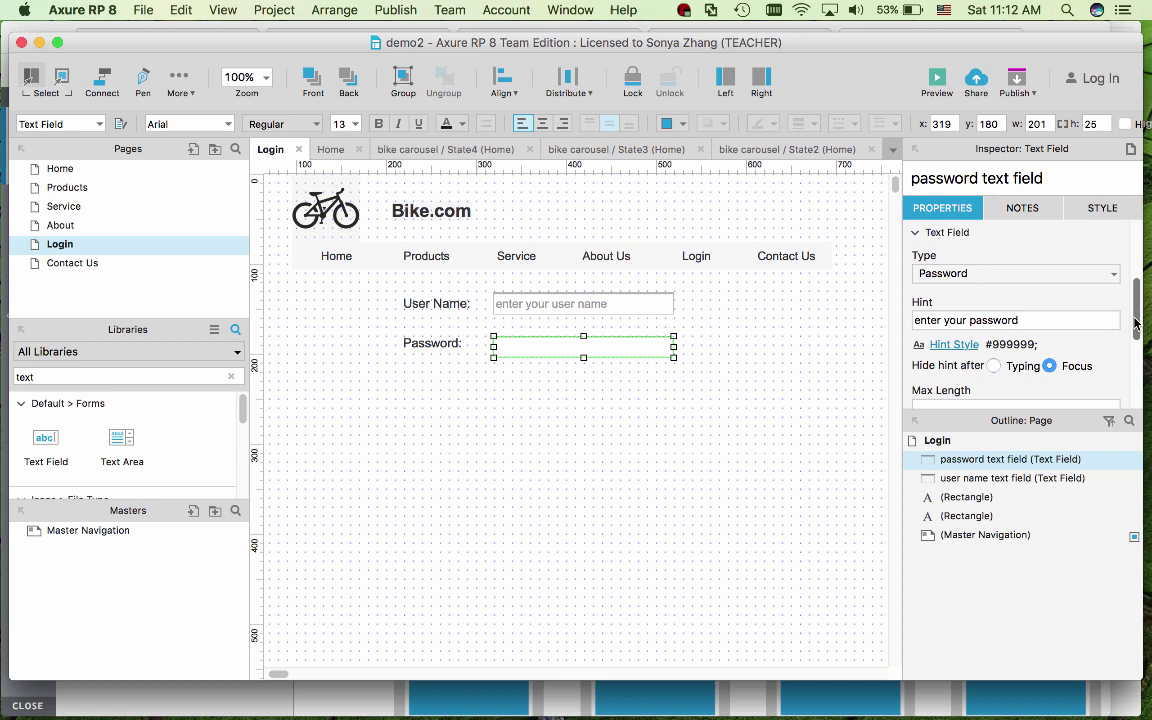
pyautogui.moveTo(1136, 315); pyautogui.dragTo(1136, 353)
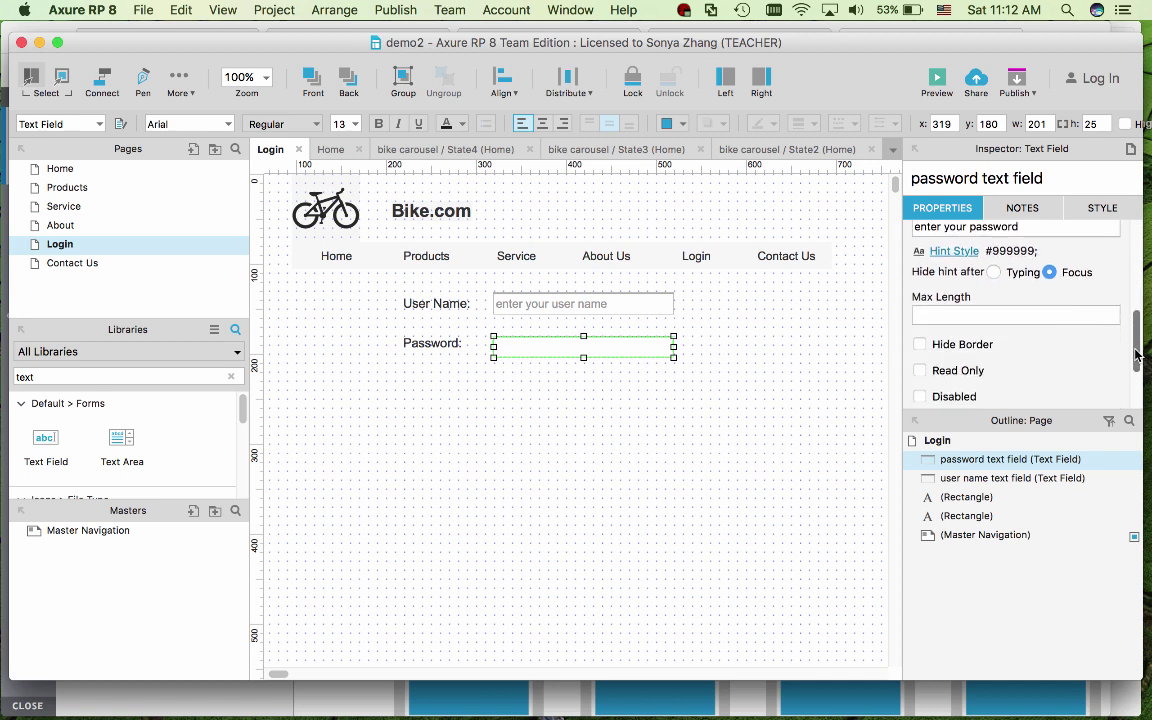
pyautogui.click(717, 427)
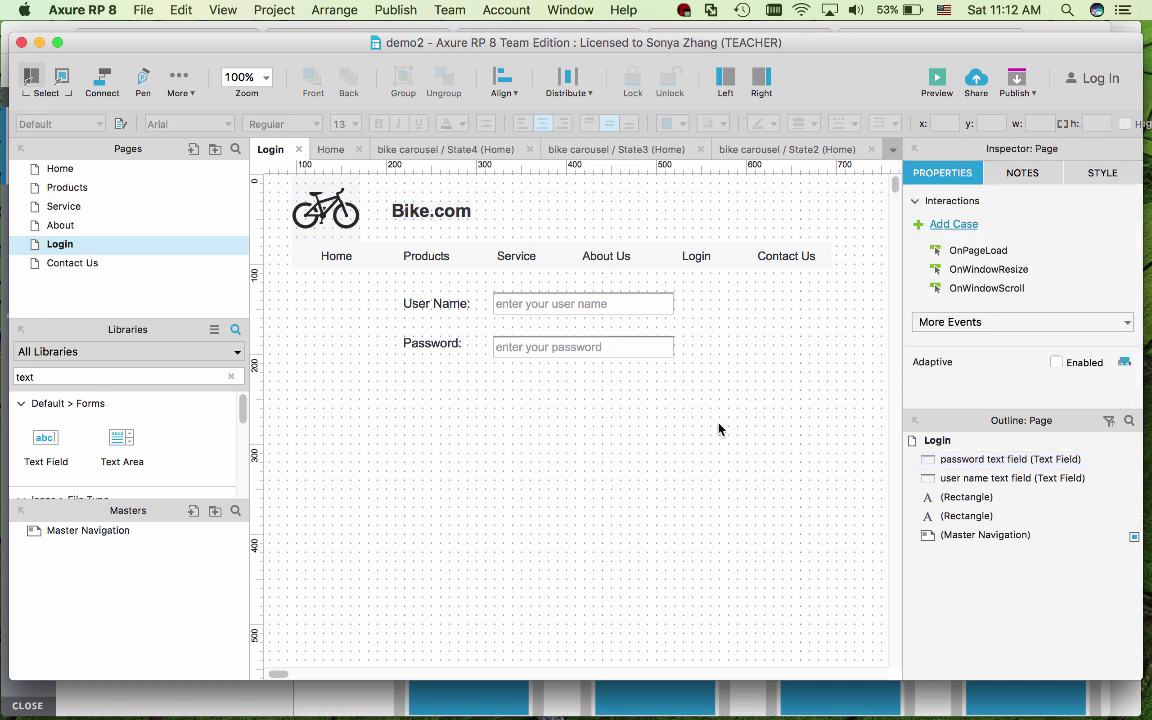
# - Add a button captioned 'Login' under the password field, resized to about 92 × 27
pyautogui.doubleClick(140, 377)
pyautogui.write('button')
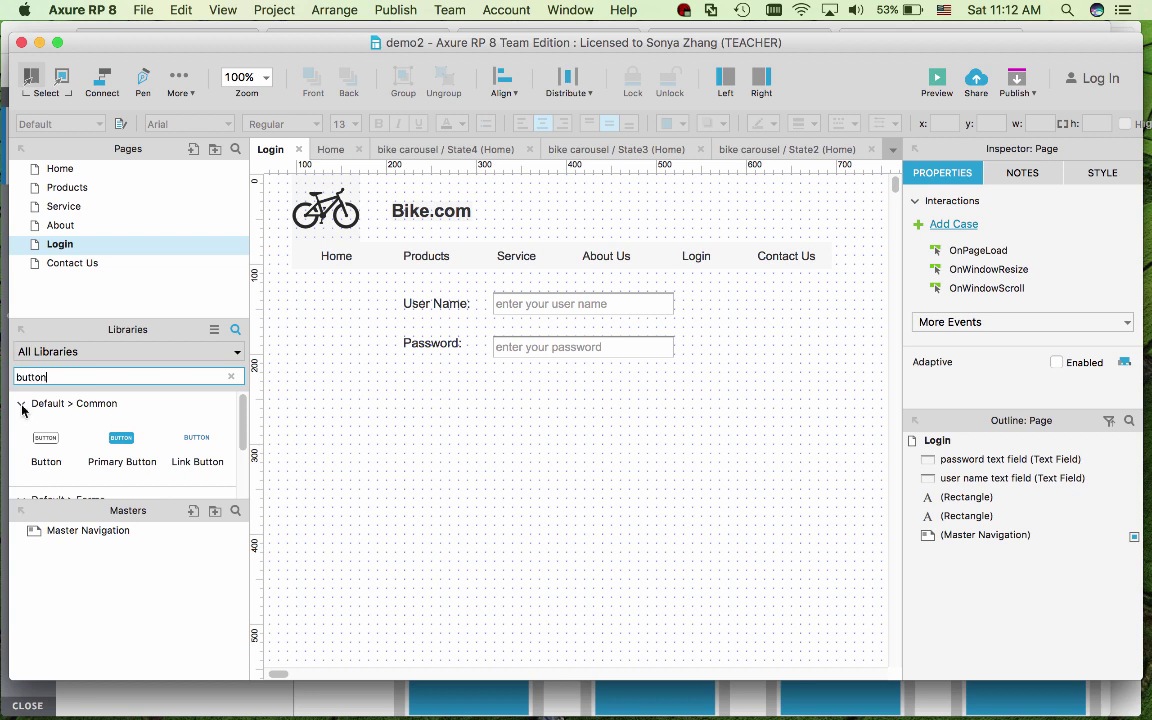
pyautogui.moveTo(46, 437); pyautogui.dragTo(514, 376)
pyautogui.doubleClick(555, 418)
pyautogui.write('Login')
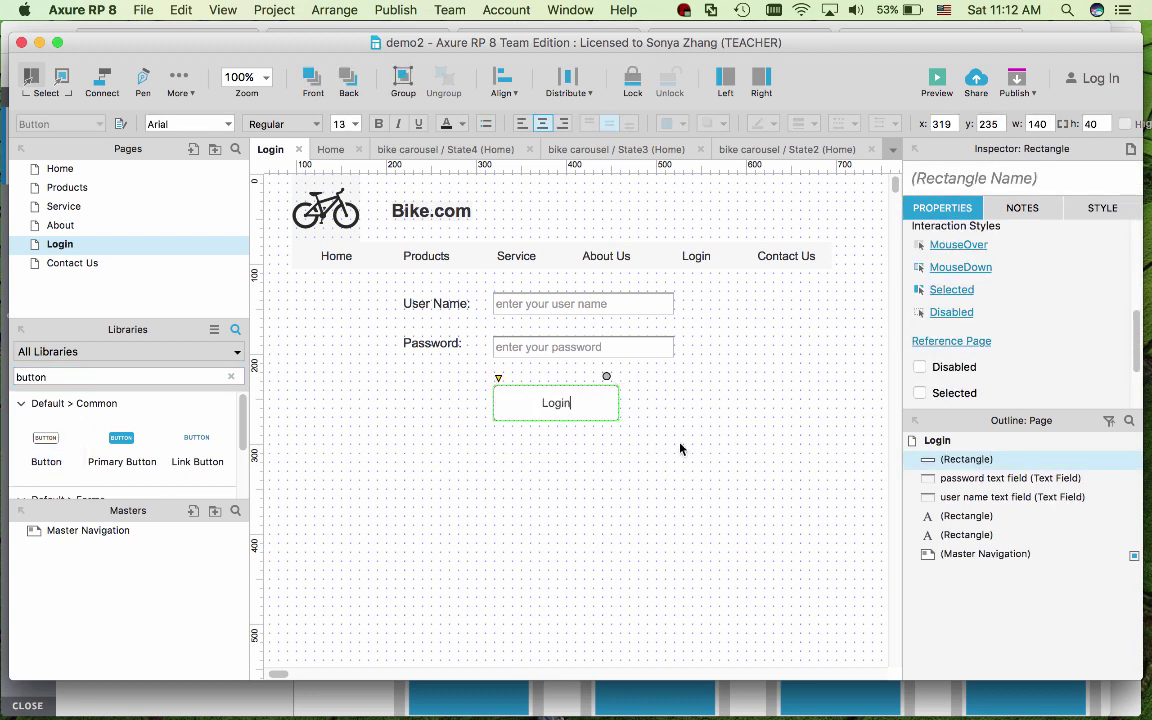
pyautogui.press('Escape')
pyautogui.moveTo(615, 415); pyautogui.dragTo(576, 408)
pyautogui.click(595, 488)
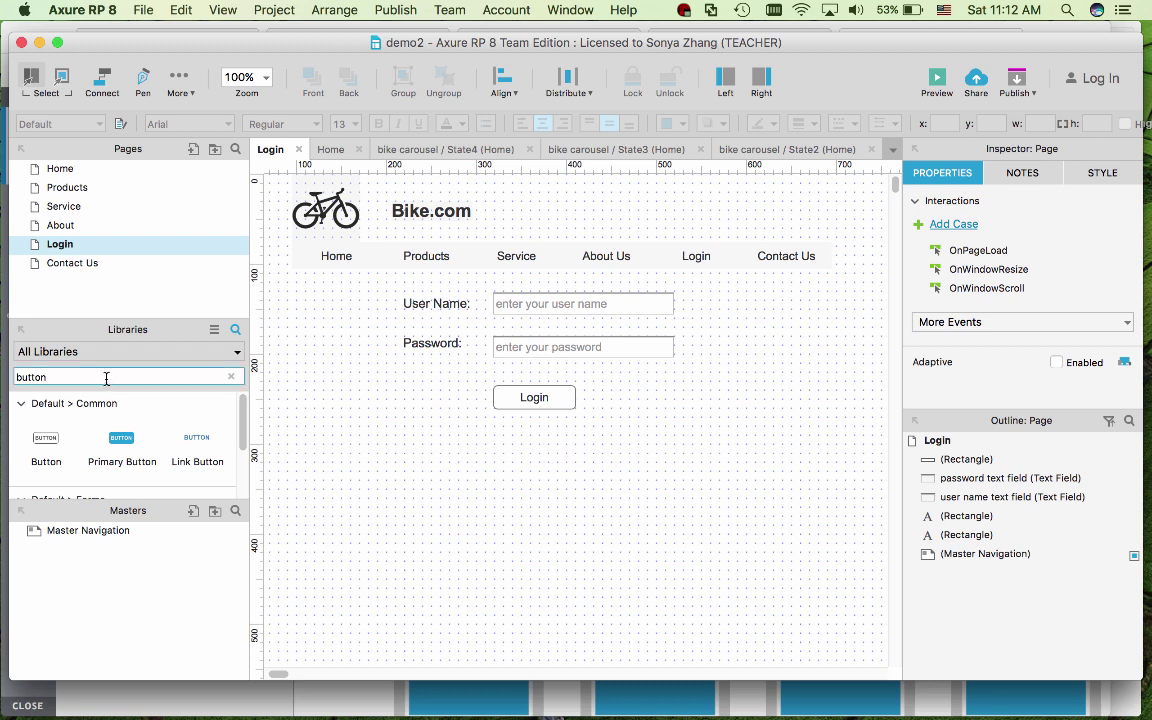
pyautogui.moveTo(97, 377); pyautogui.dragTo(14, 377)
# - Place a label under the Login button reading 'Invalid user name and password! Please try again'
pyautogui.write('lab')
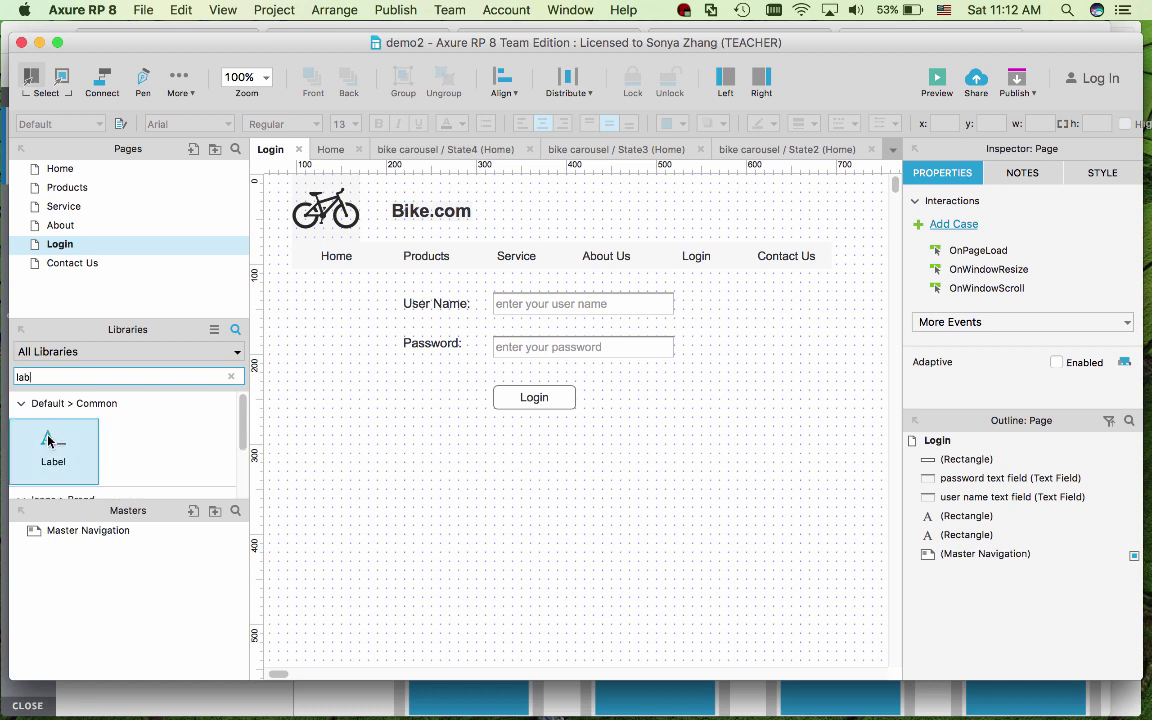
pyautogui.moveTo(48, 441); pyautogui.dragTo(494, 459)
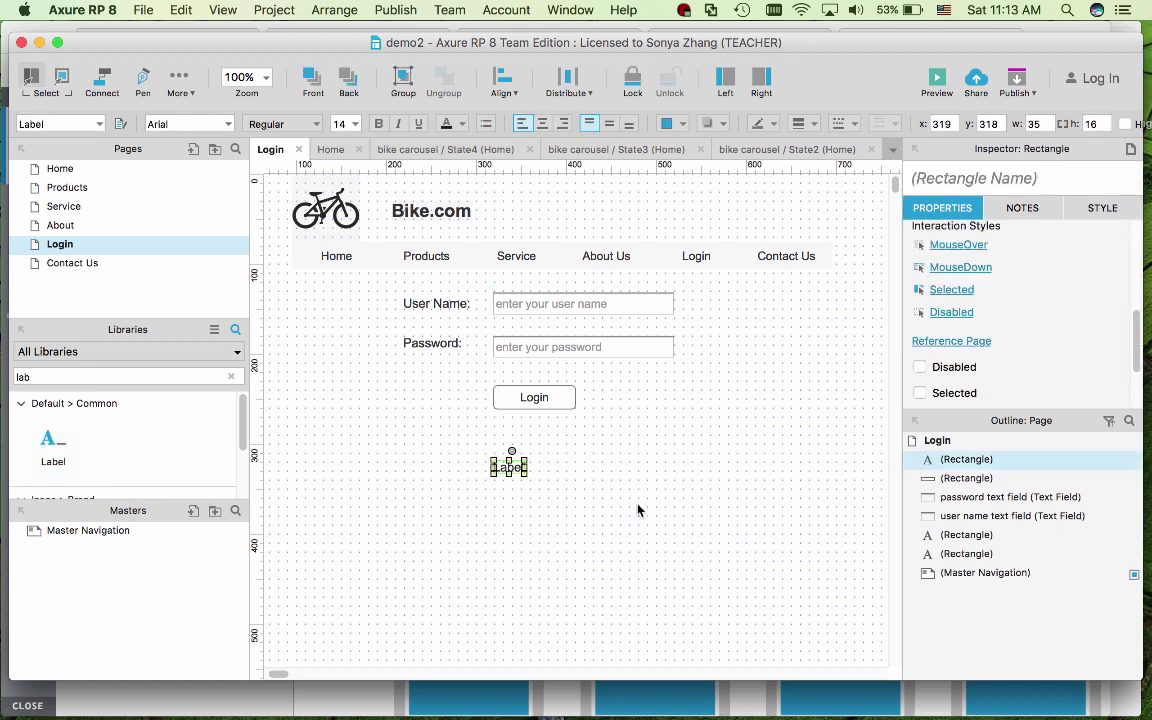
pyautogui.write('Invalid')
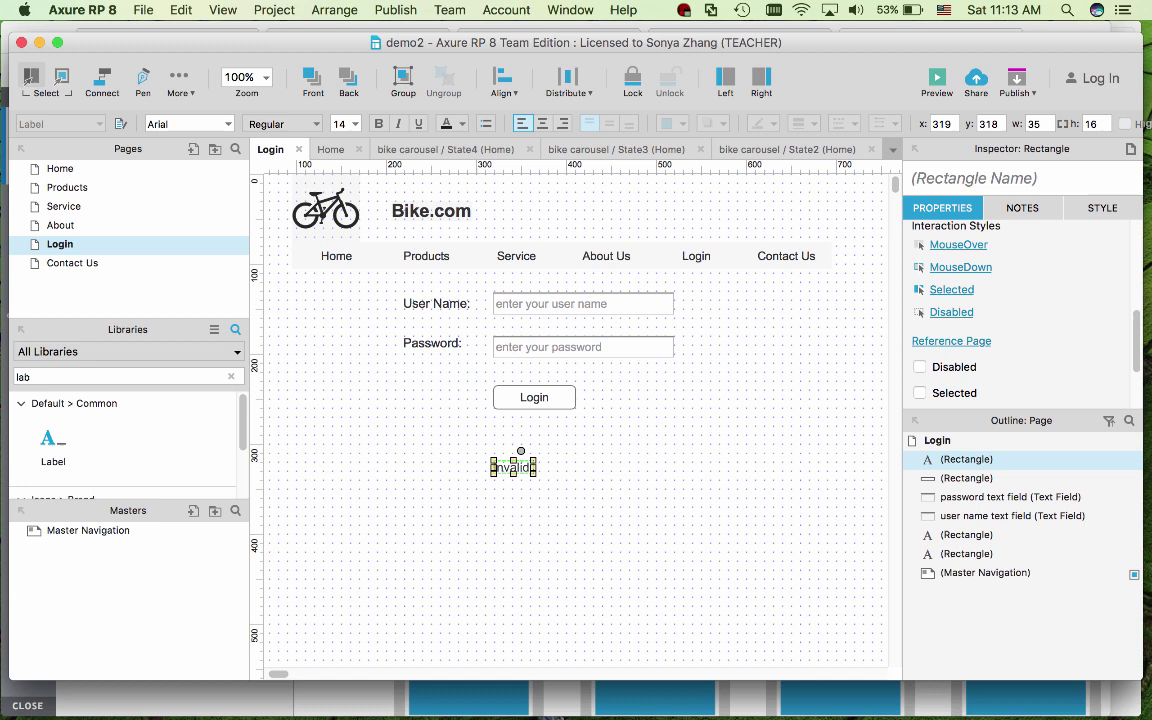
pyautogui.write(' user name a')
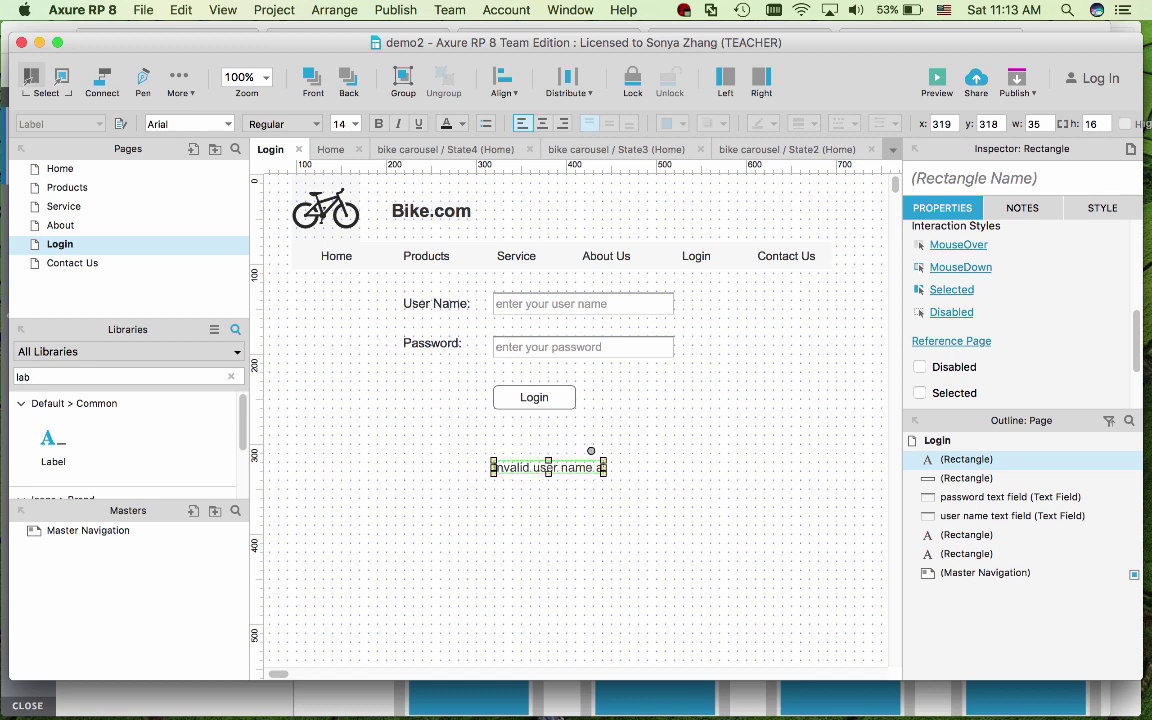
pyautogui.write('nd password')
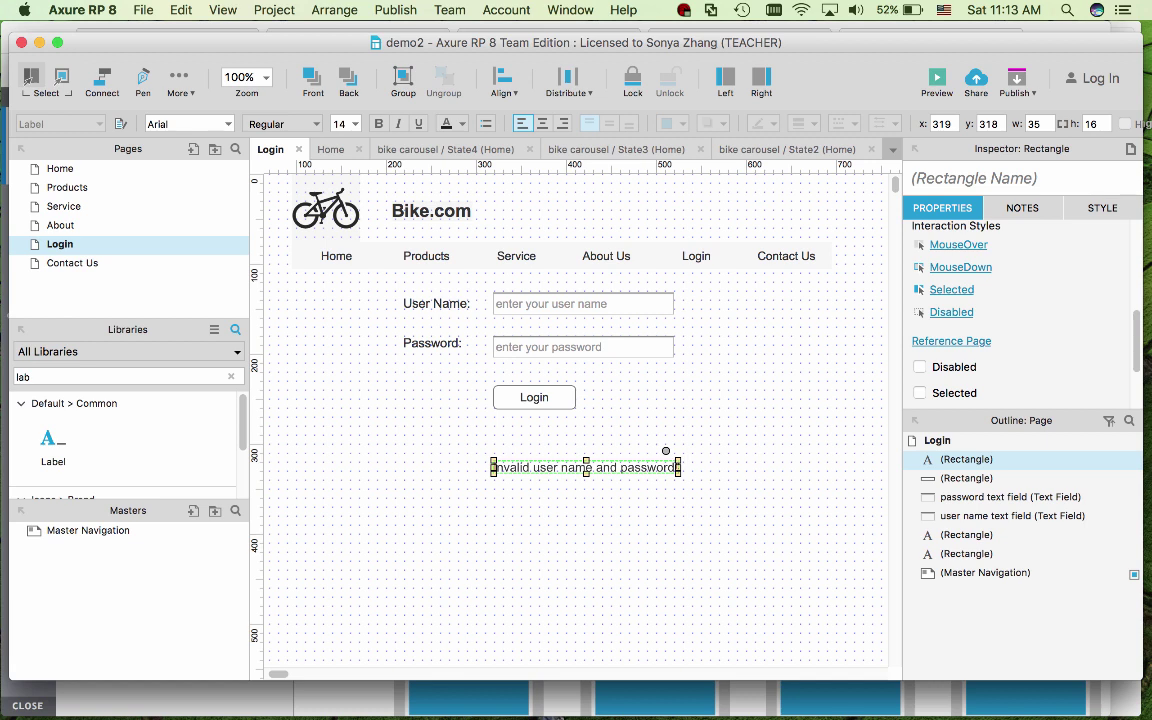
pyautogui.write(' ! Plesae t')
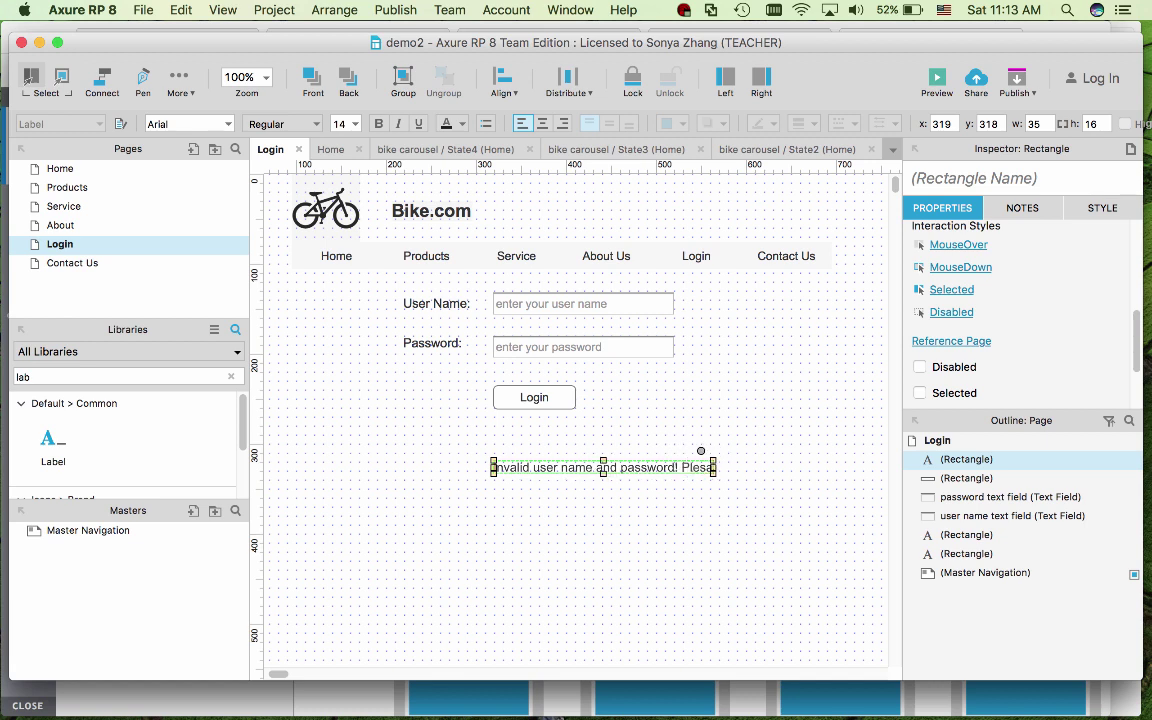
pyautogui.press('BackSpace')
pyautogui.press('BackSpace')
pyautogui.write('ase try again')
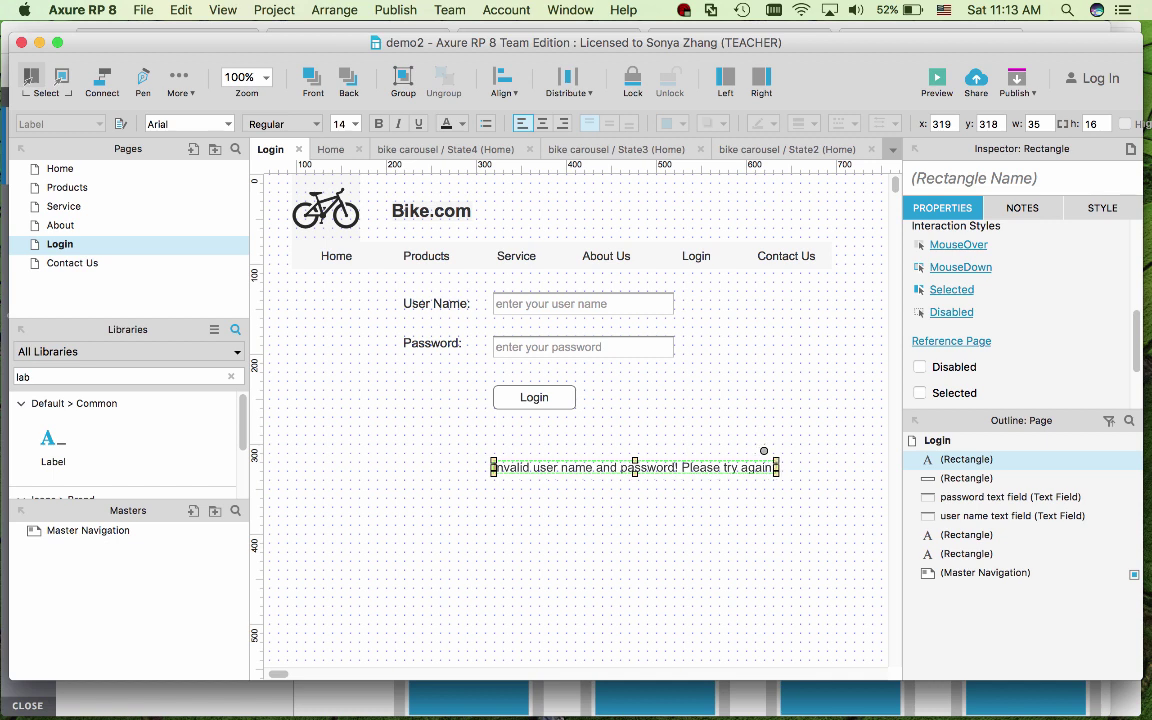
pyautogui.tripleClick(521, 467)
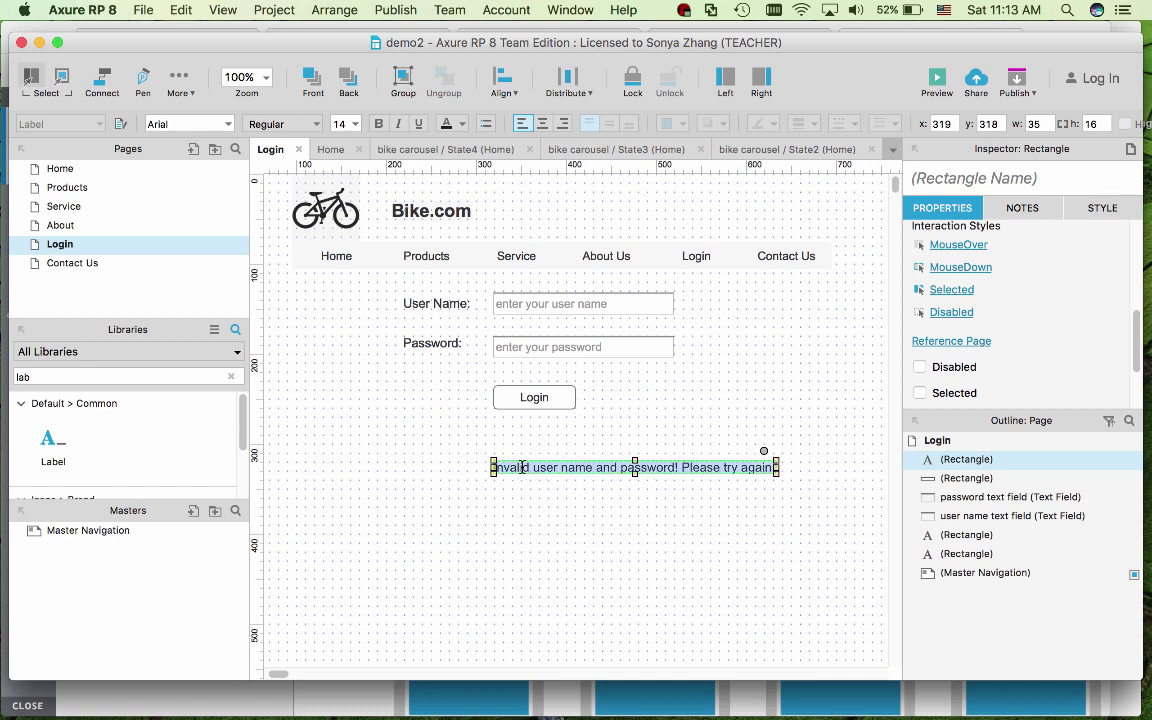
# - Make the message text red at font size 18
pyautogui.click(1095, 212)
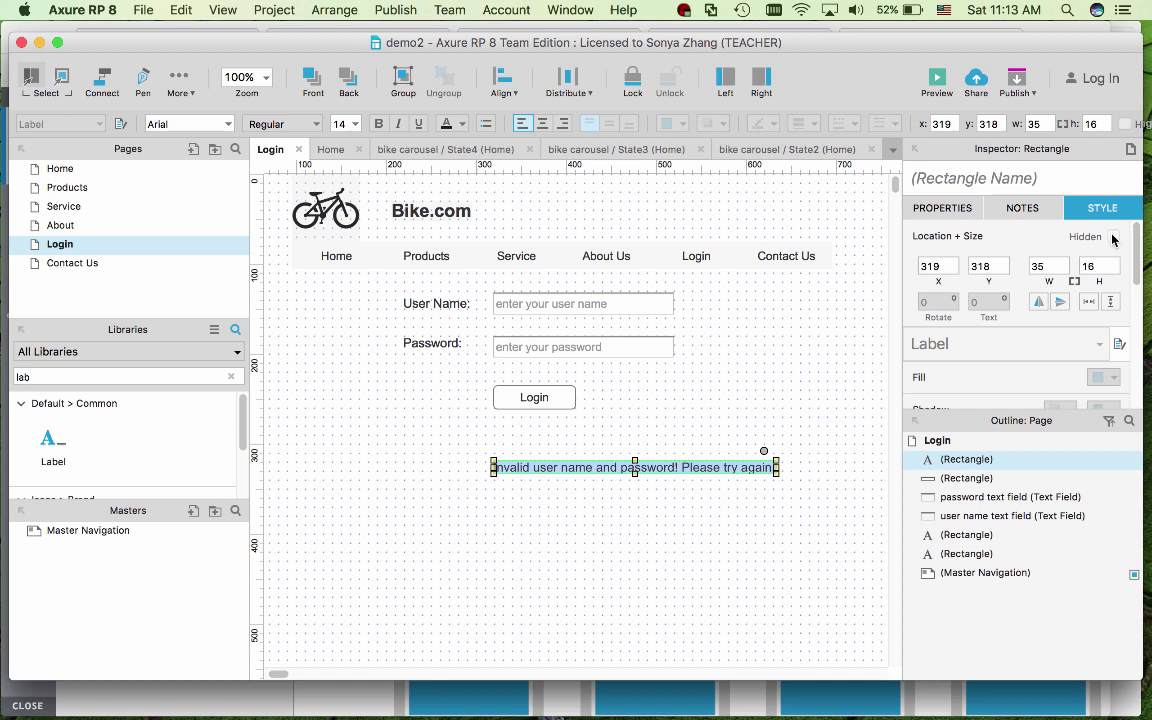
pyautogui.moveTo(1136, 255); pyautogui.dragTo(1136, 370)
pyautogui.click(1055, 343)
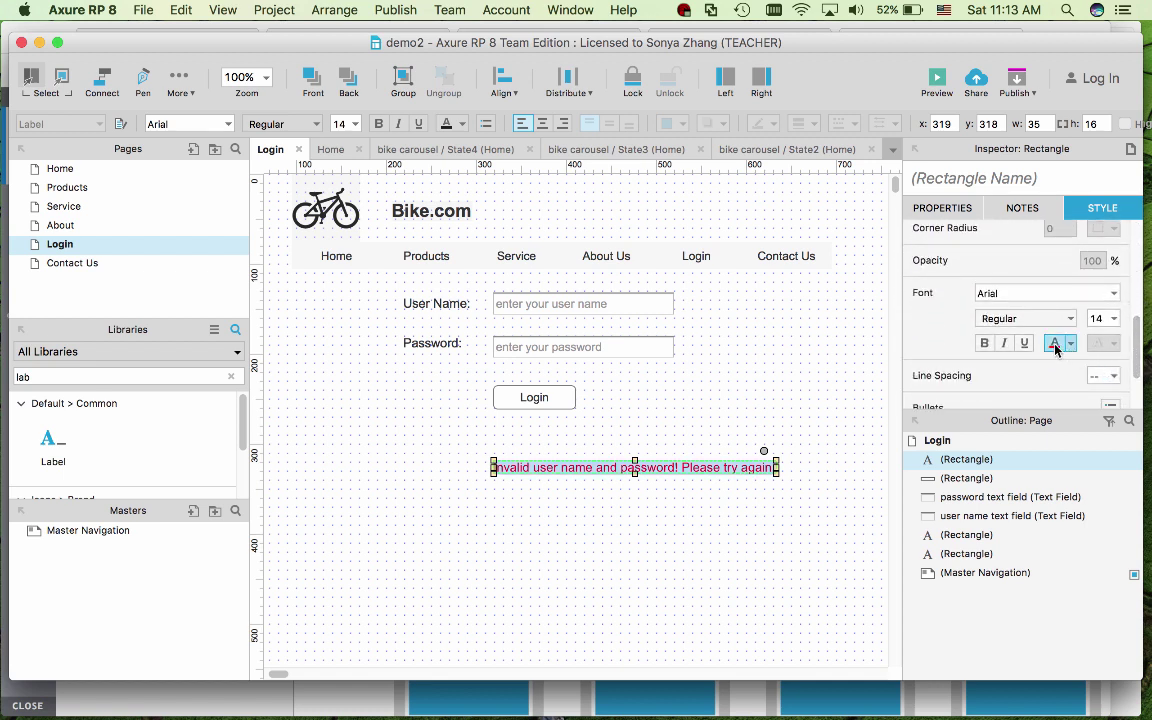
pyautogui.click(1112, 318)
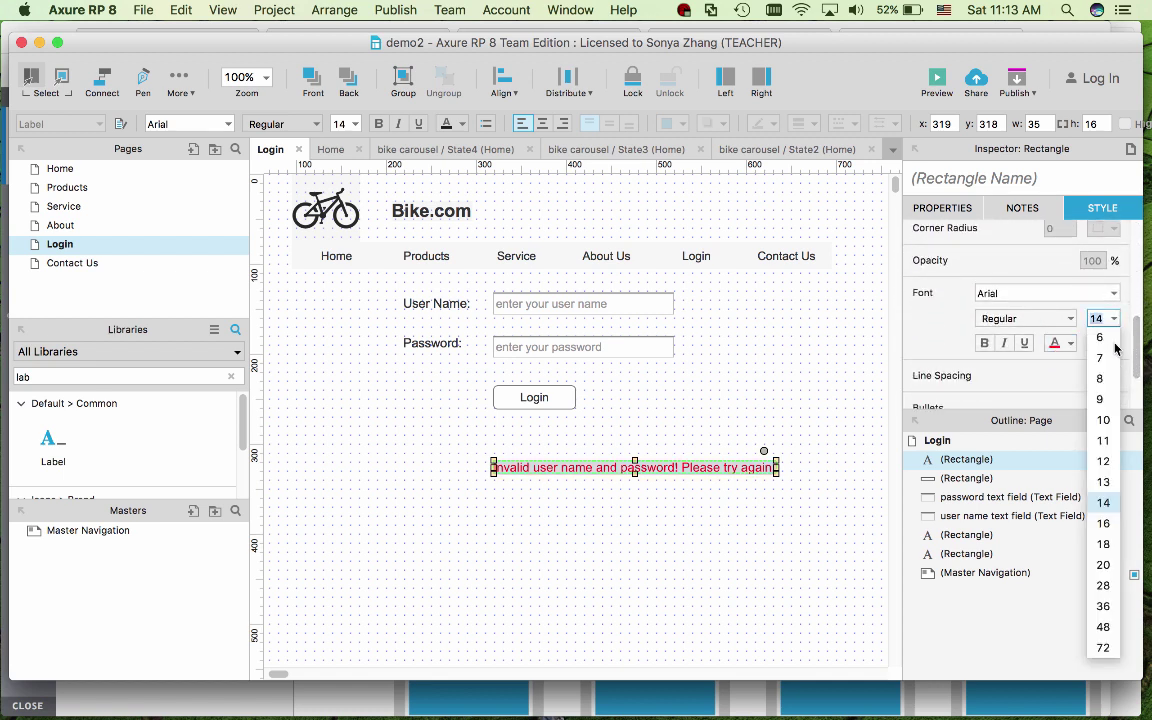
pyautogui.click(1106, 546)
pyautogui.click(785, 578)
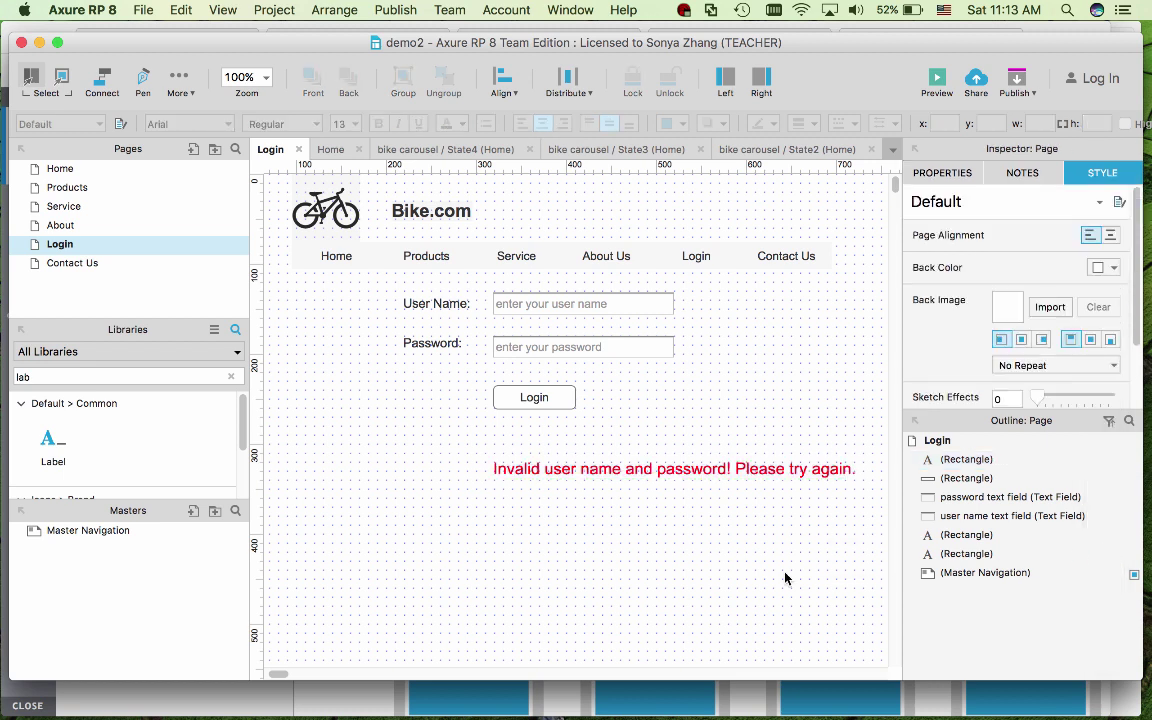
# - Name the label 'error message', set it hidden, and nudge it up toward the Login button
pyautogui.click(710, 469)
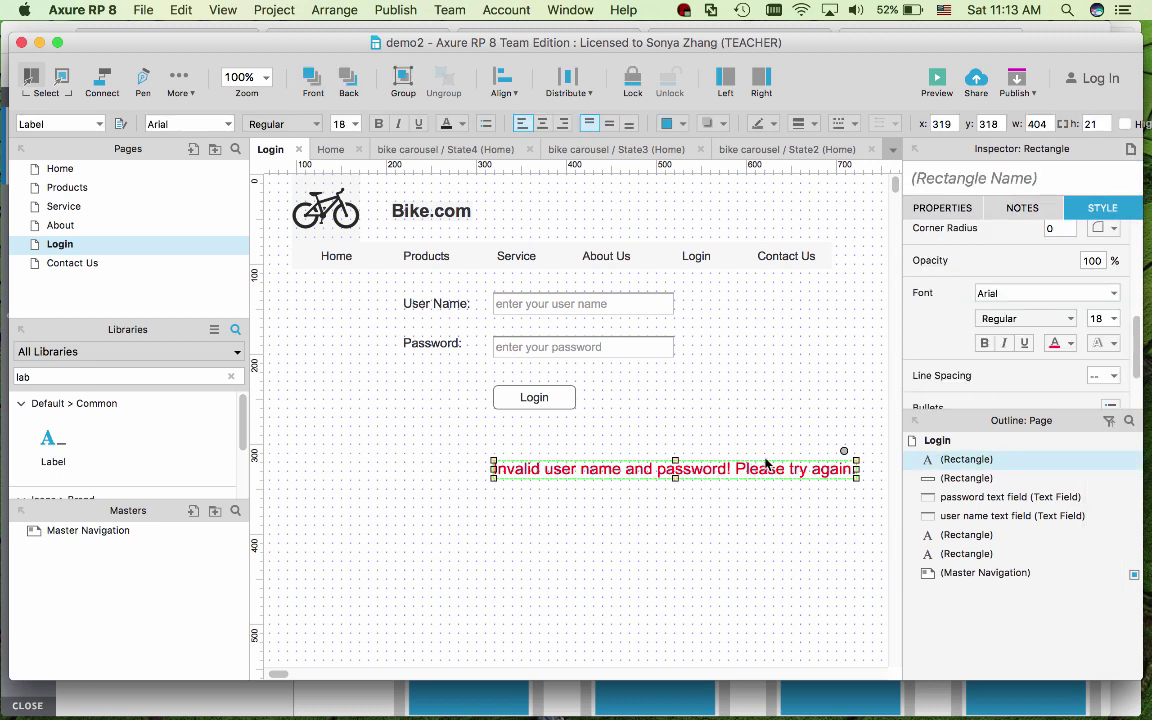
pyautogui.click(930, 178)
pyautogui.write('err')
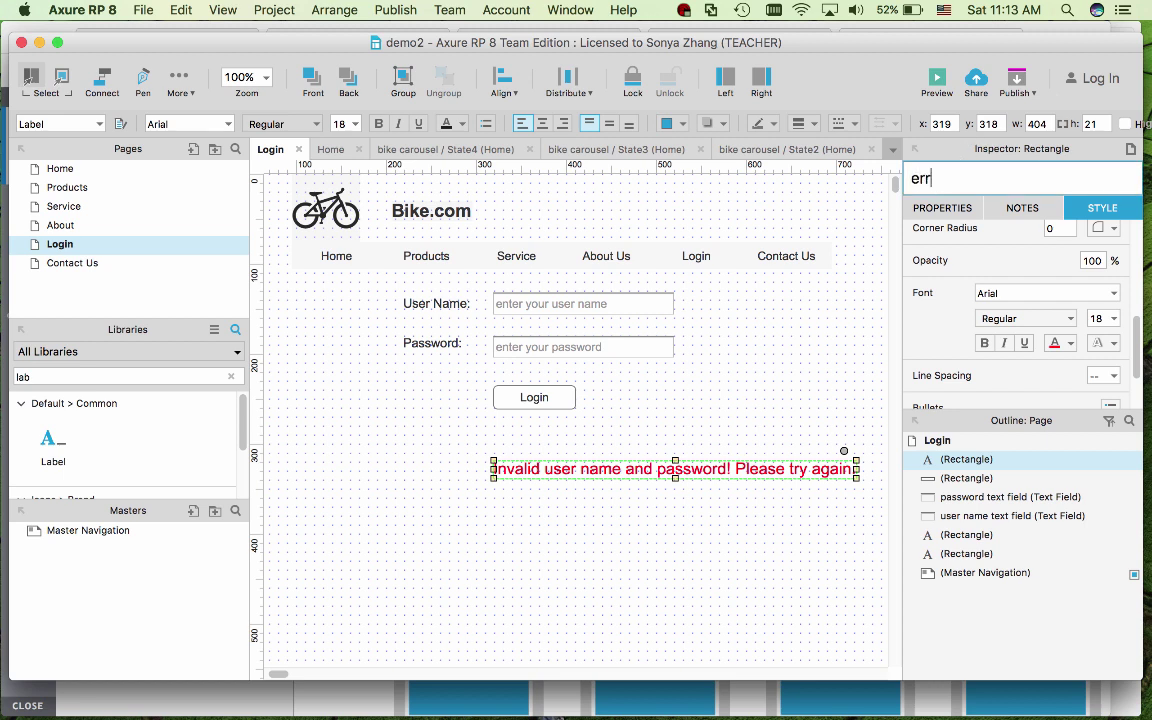
pyautogui.write('or message')
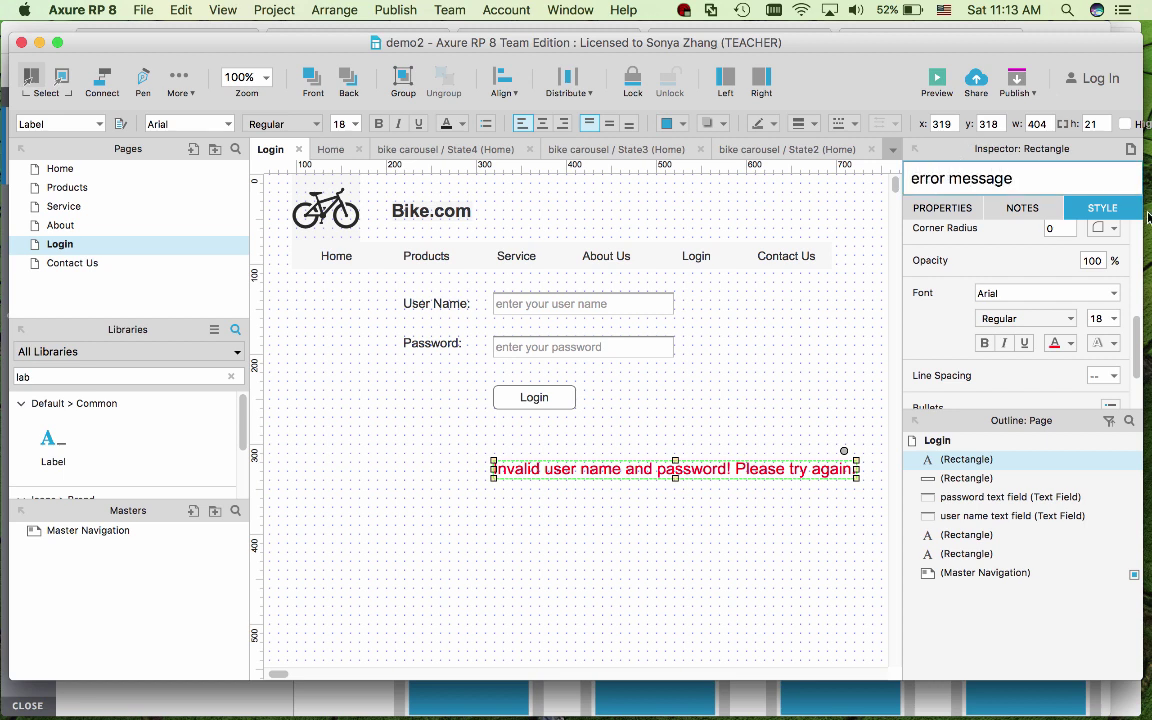
pyautogui.scroll(5, 1140, 253)
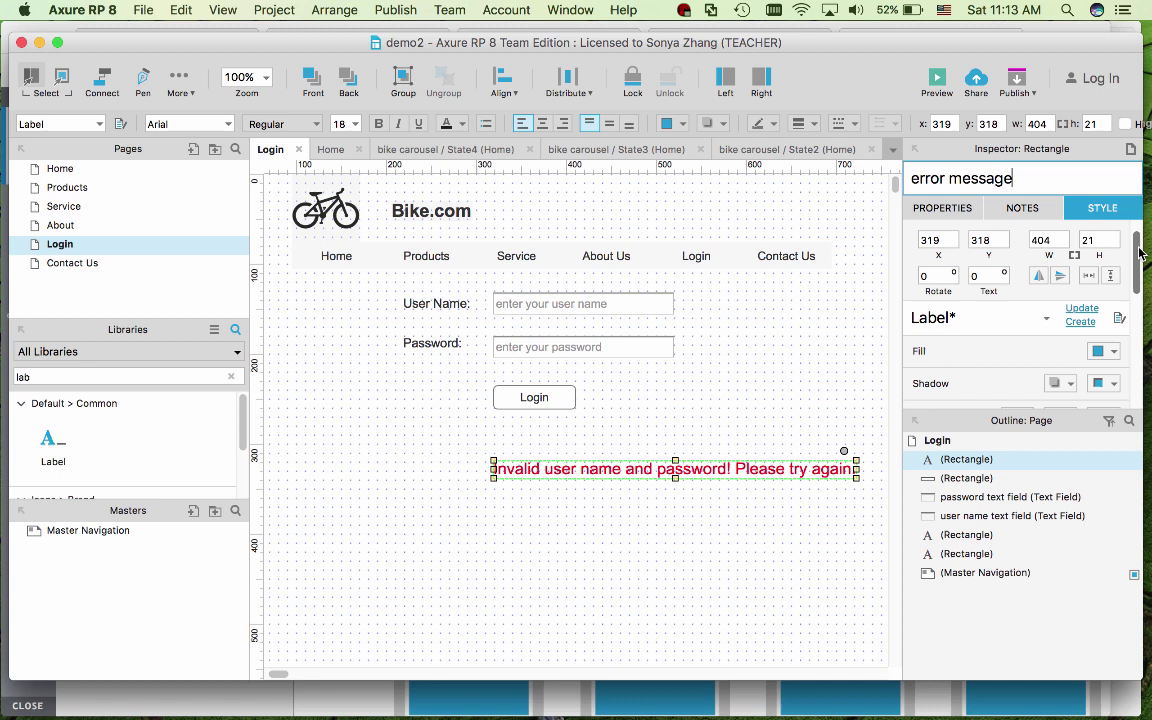
pyautogui.scroll(2, 1140, 253)
pyautogui.click(1113, 236)
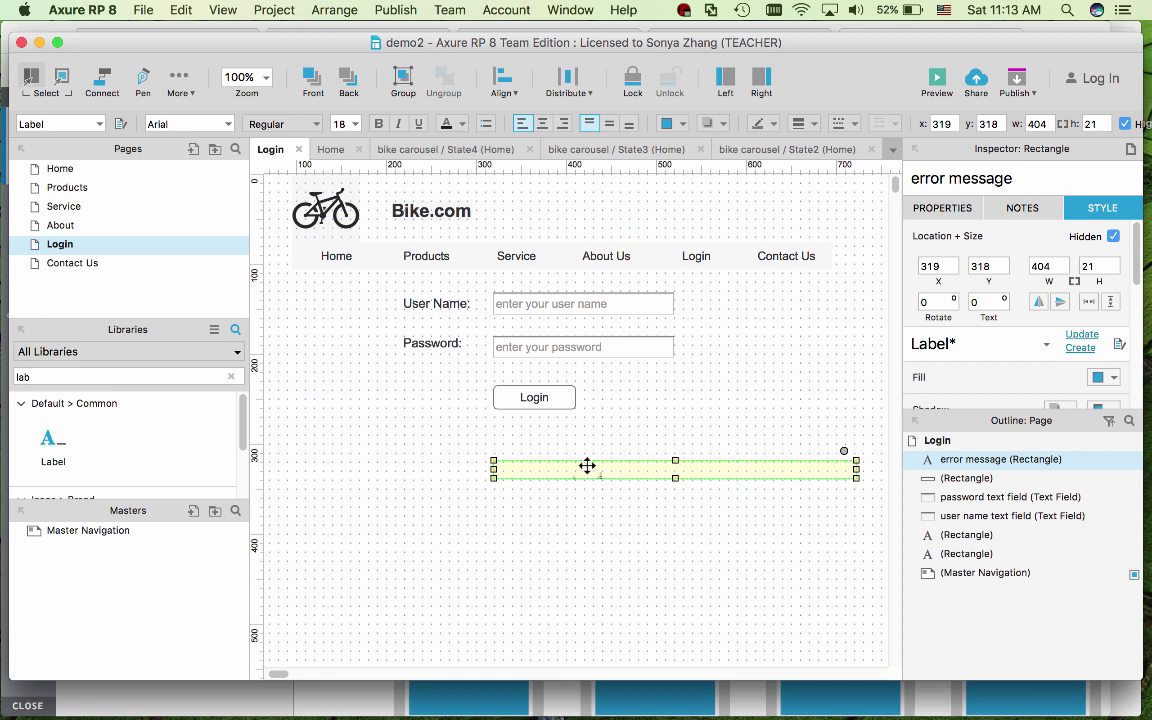
pyautogui.moveTo(586, 465); pyautogui.dragTo(586, 440)
pyautogui.click(587, 520)
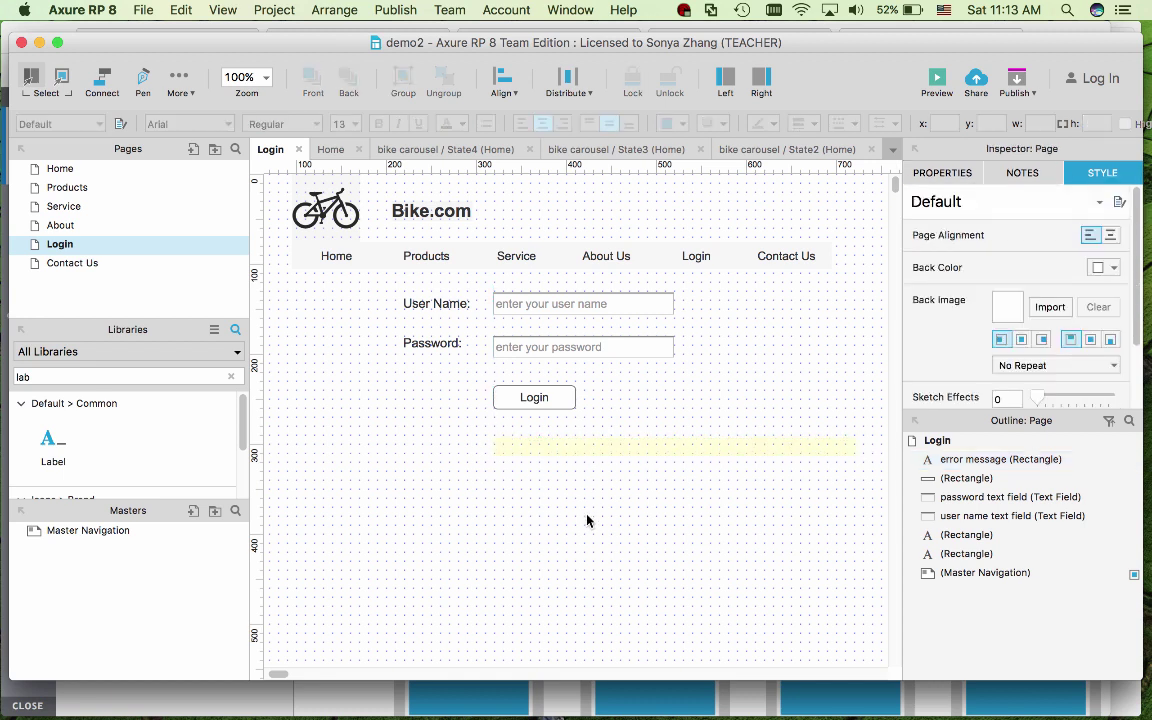
# - Name the Login button widget 'login button' and bring its Interactions list into view
pyautogui.click(550, 401)
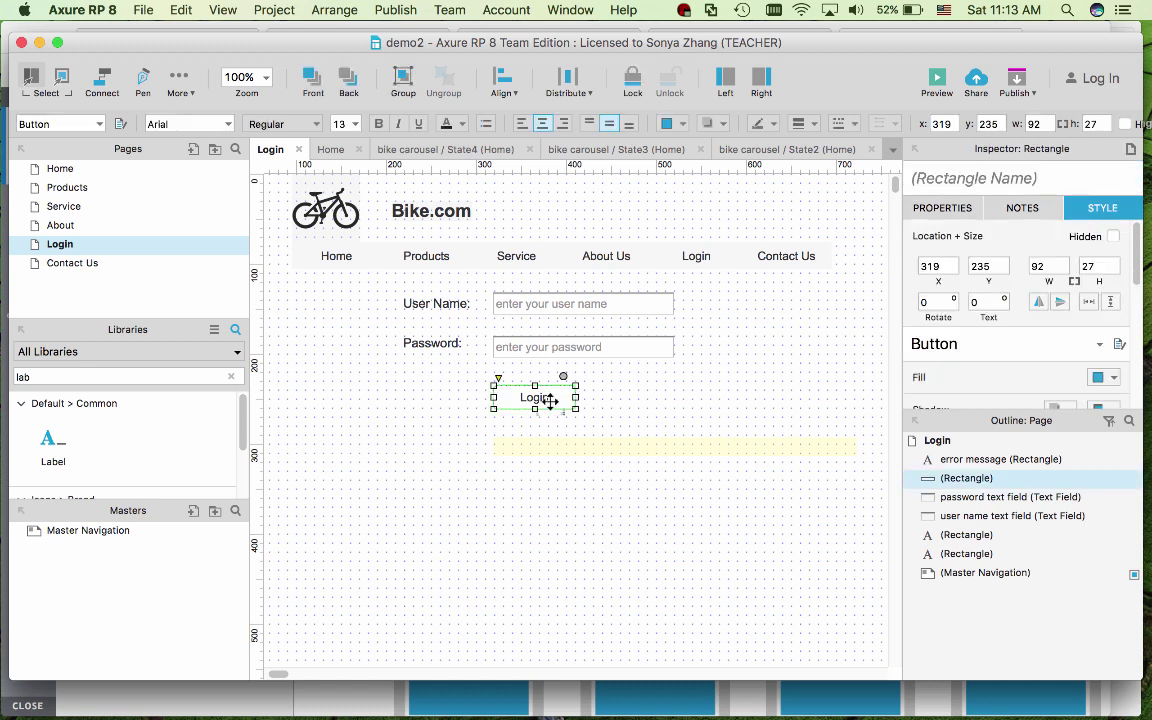
pyautogui.click(944, 179)
pyautogui.write('login')
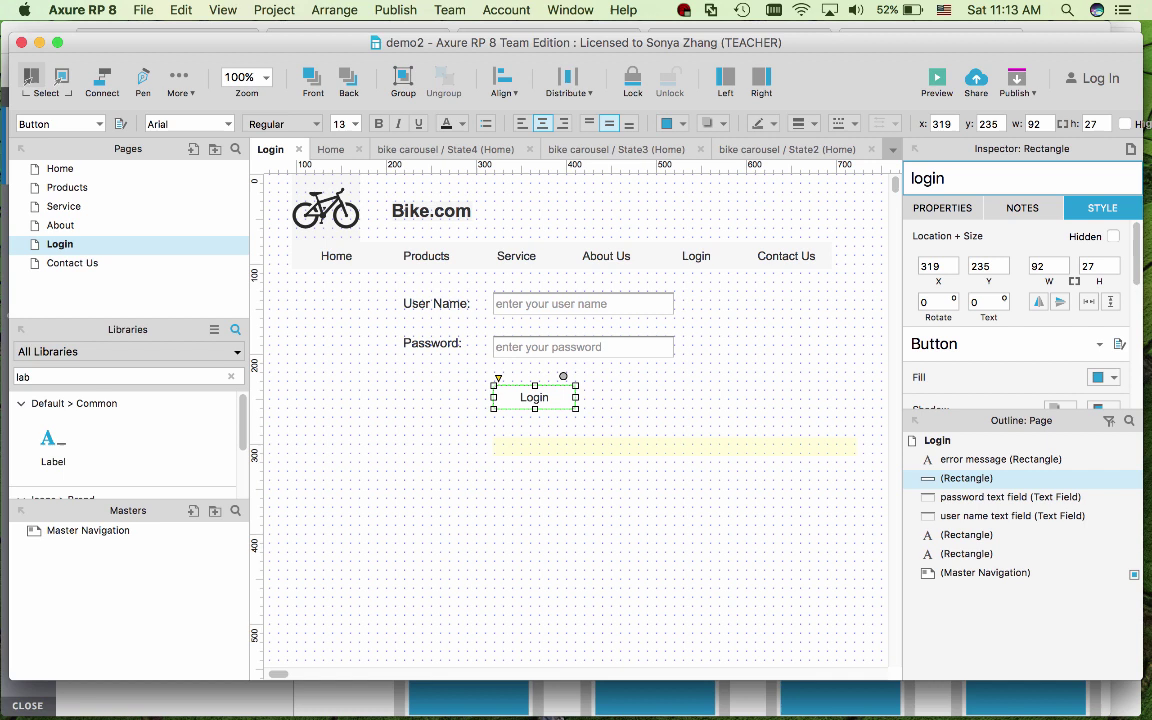
pyautogui.write(' button')
pyautogui.click(940, 210)
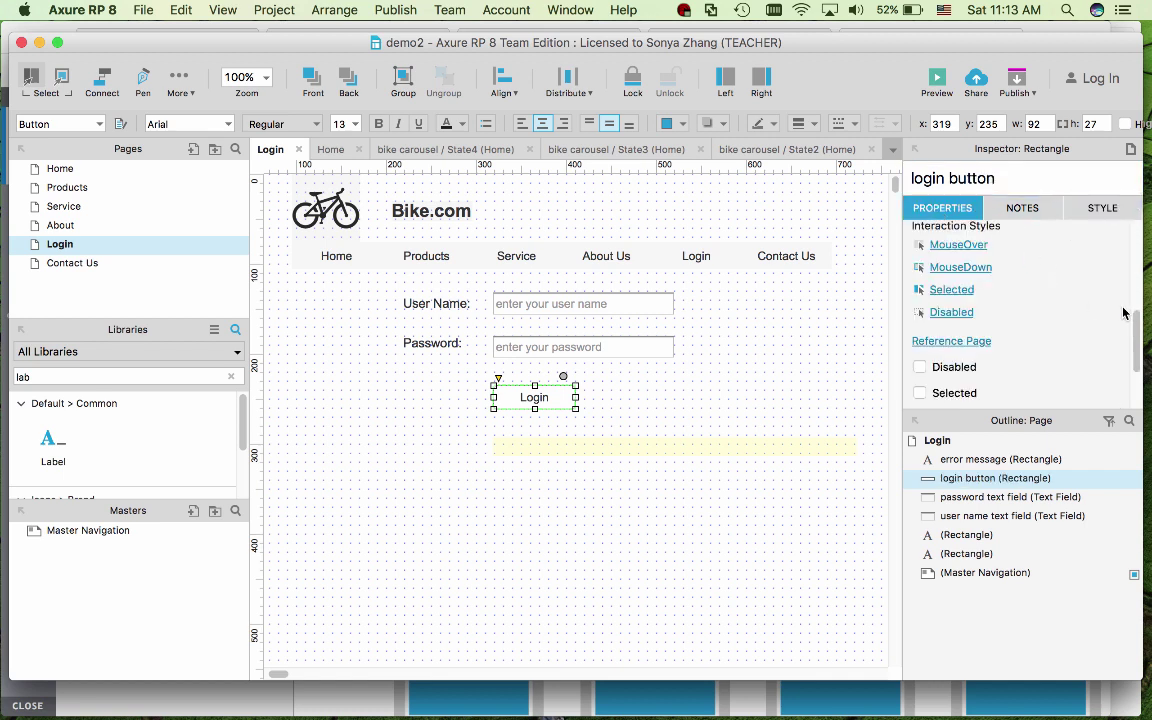
pyautogui.moveTo(1136, 338); pyautogui.dragTo(1136, 312)
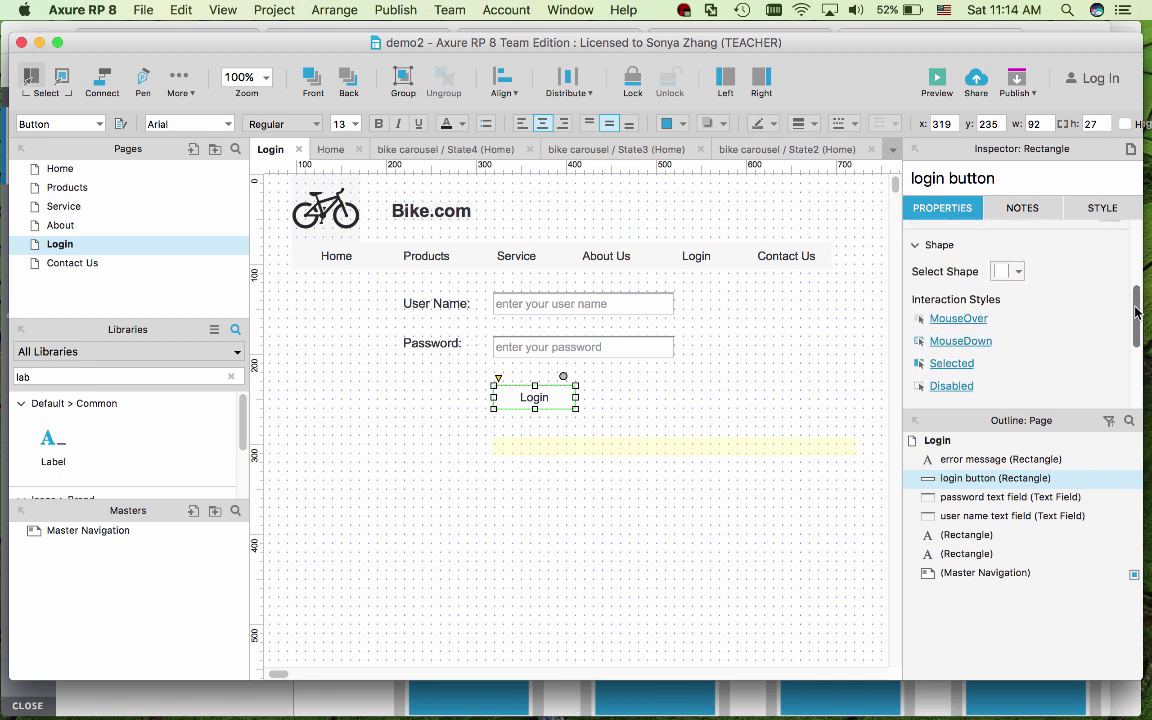
pyautogui.moveTo(1136, 312); pyautogui.dragTo(1136, 245)
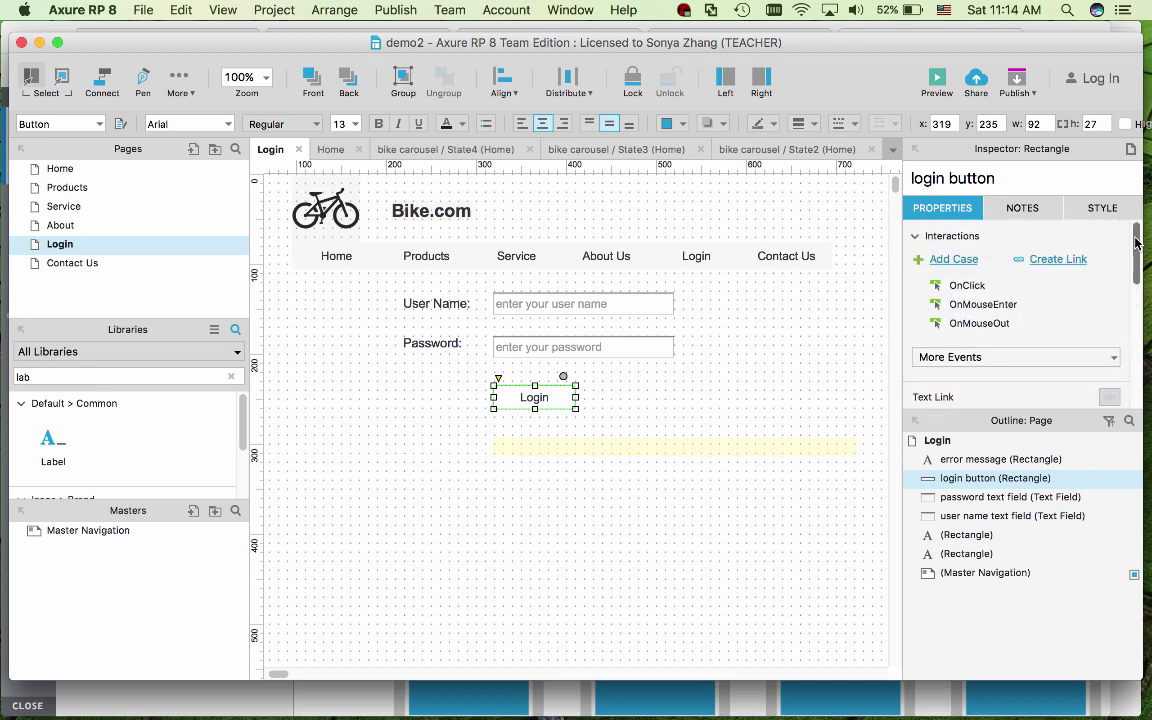
# - Start a new OnClick case with a condition that the user name text field equals the expected user name
pyautogui.click(967, 286)
pyautogui.doubleClick(967, 287)
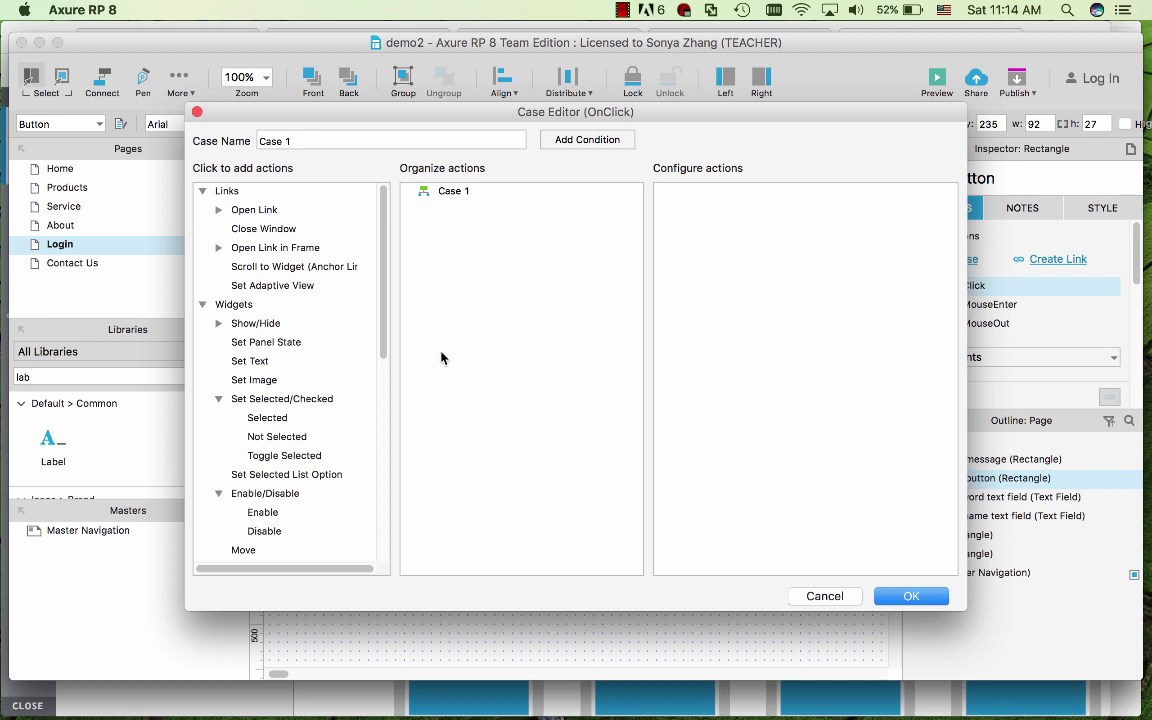
pyautogui.click(588, 140)
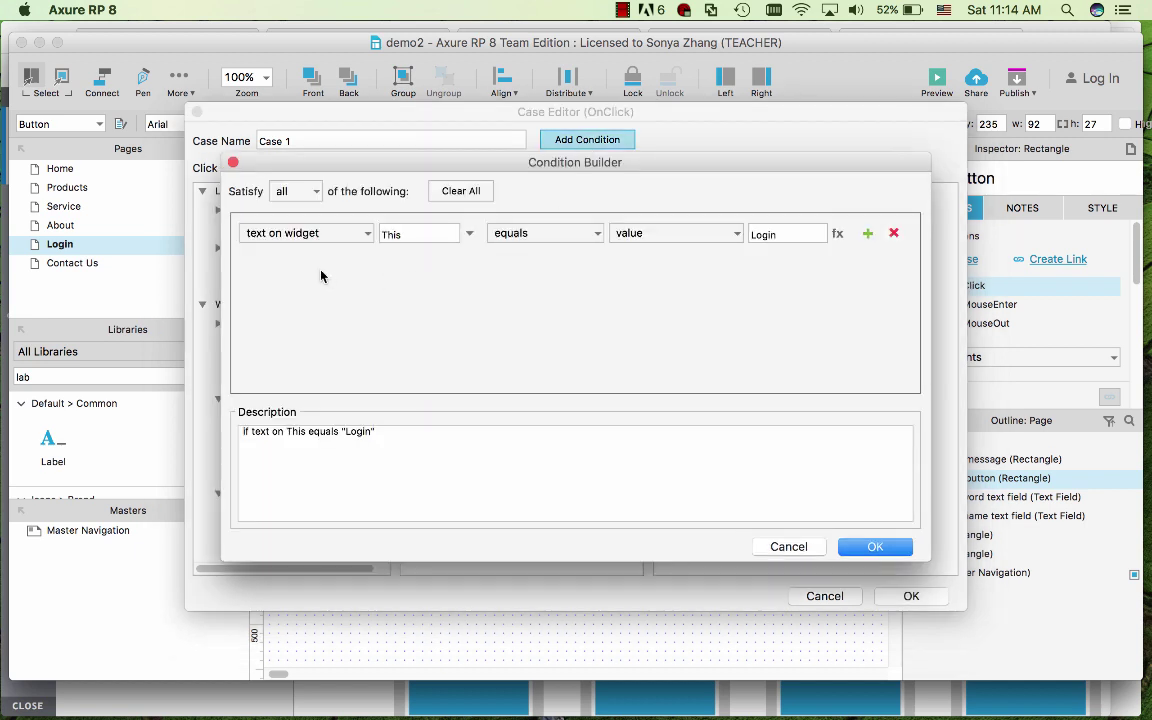
pyautogui.click(469, 240)
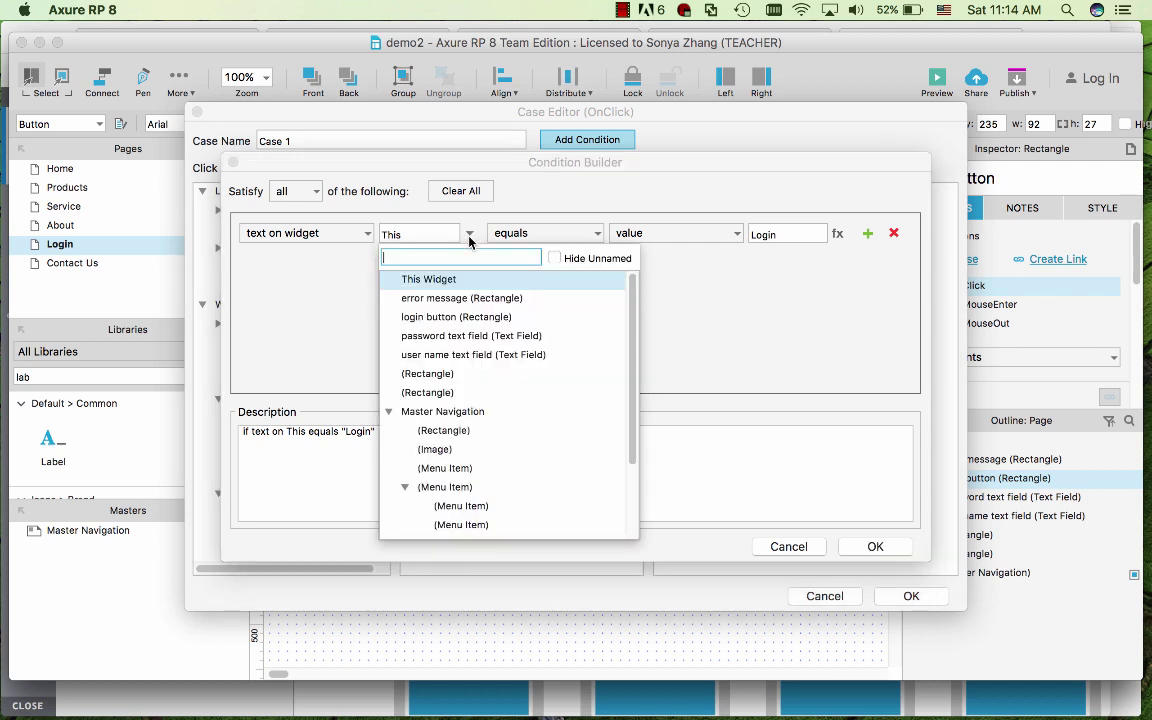
pyautogui.click(470, 355)
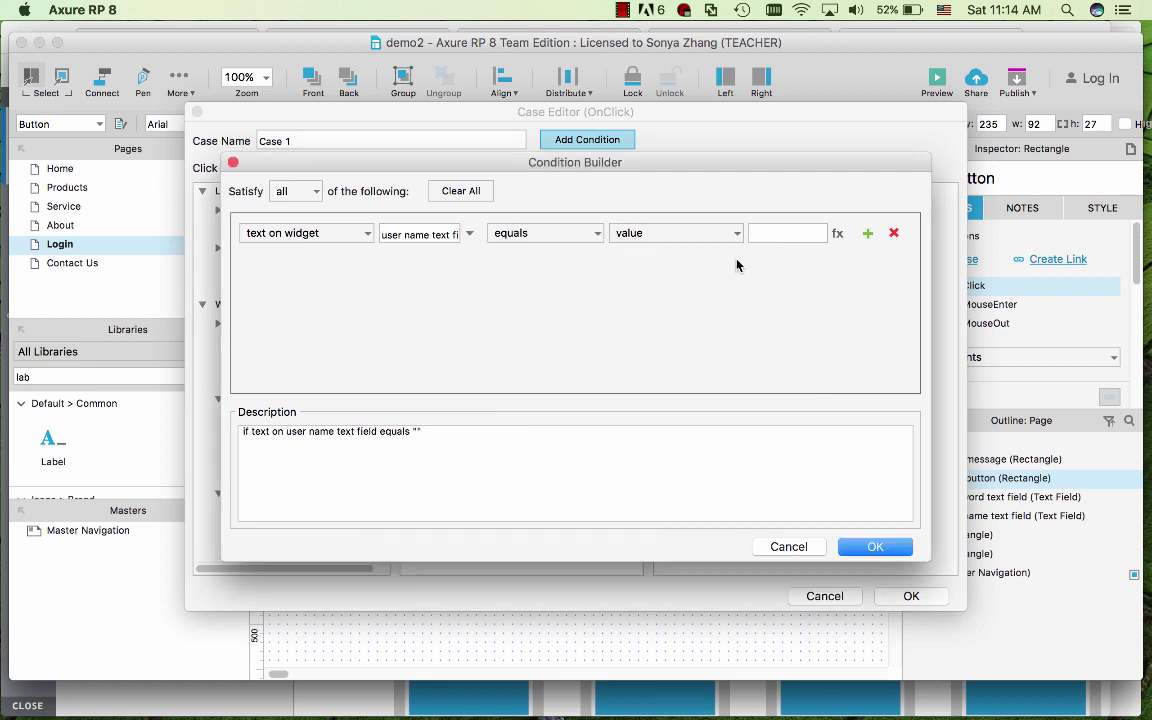
pyautogui.click(793, 232)
pyautogui.write('admin')
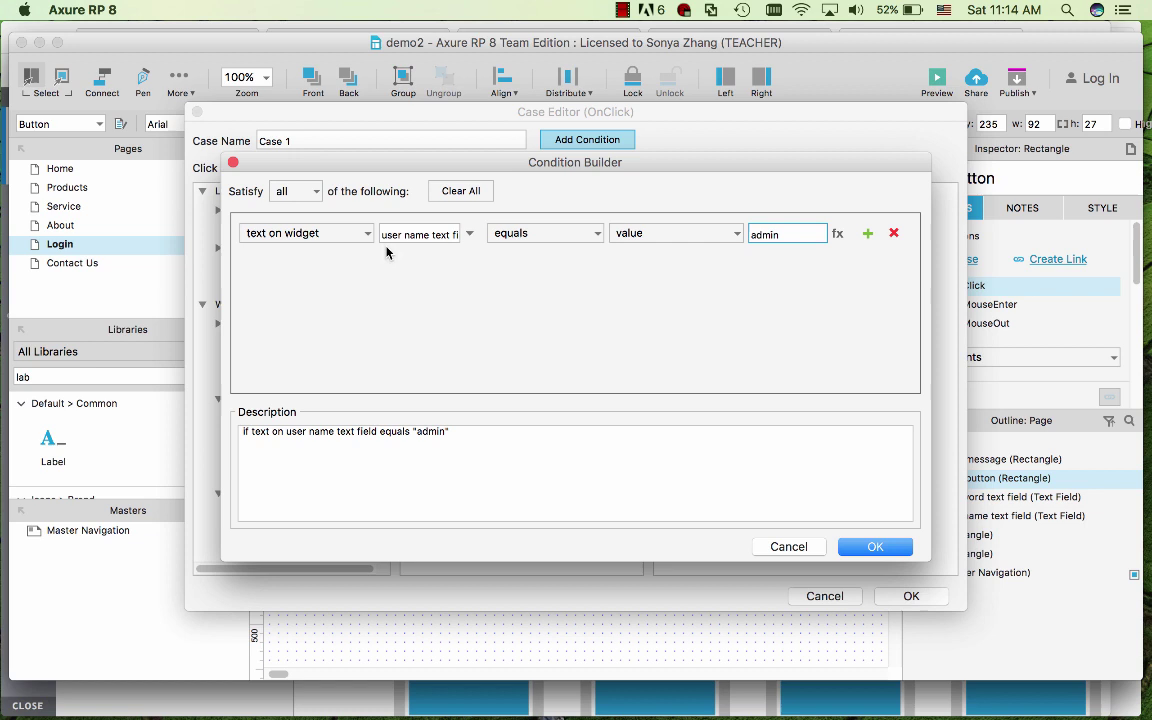
# - Add a second condition row requiring the password text field to equal the expected password, and confirm
pyautogui.click(866, 232)
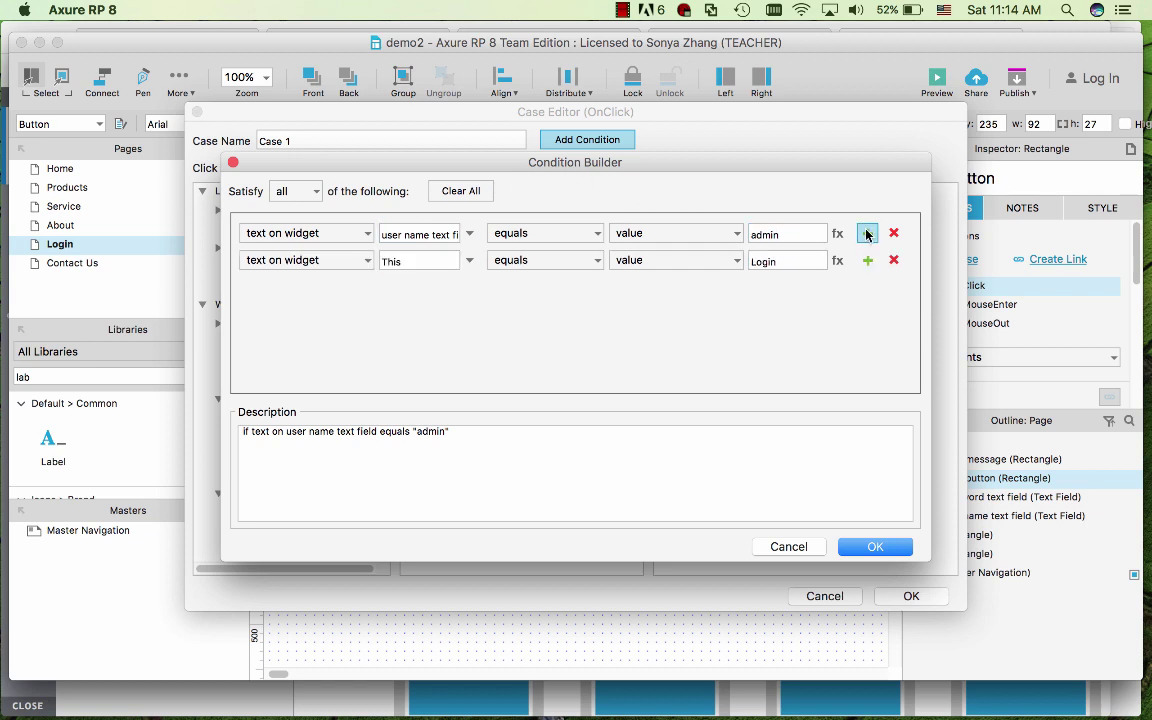
pyautogui.click(468, 262)
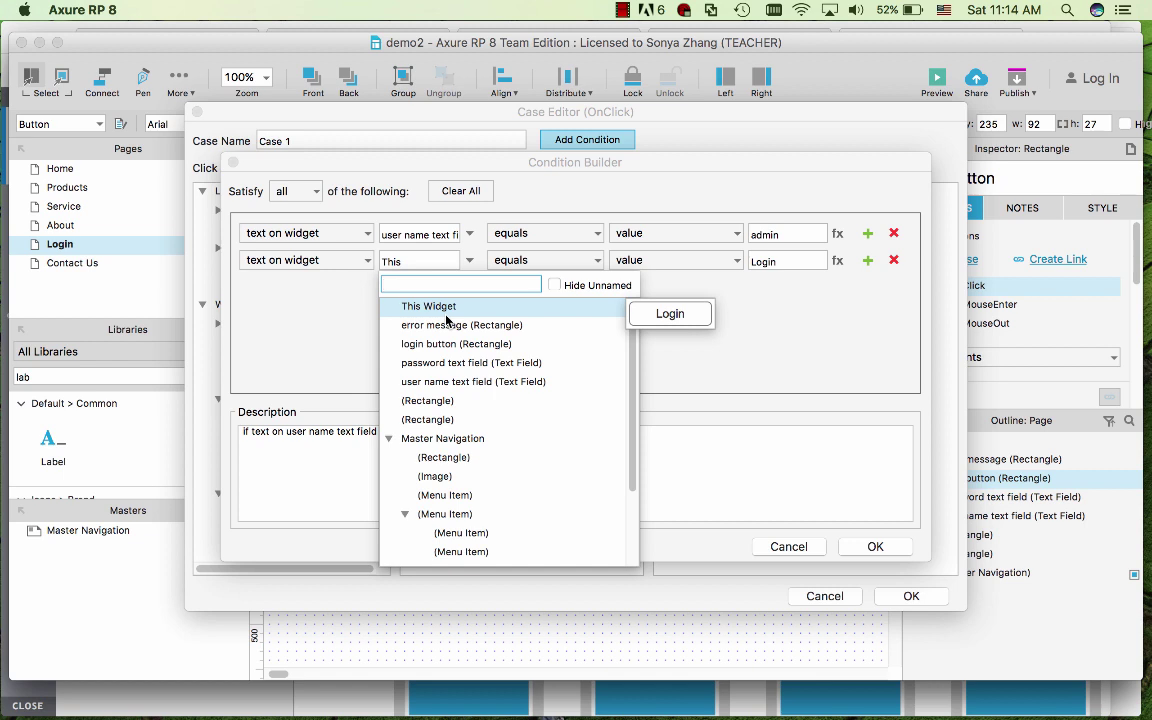
pyautogui.click(410, 363)
pyautogui.click(795, 260)
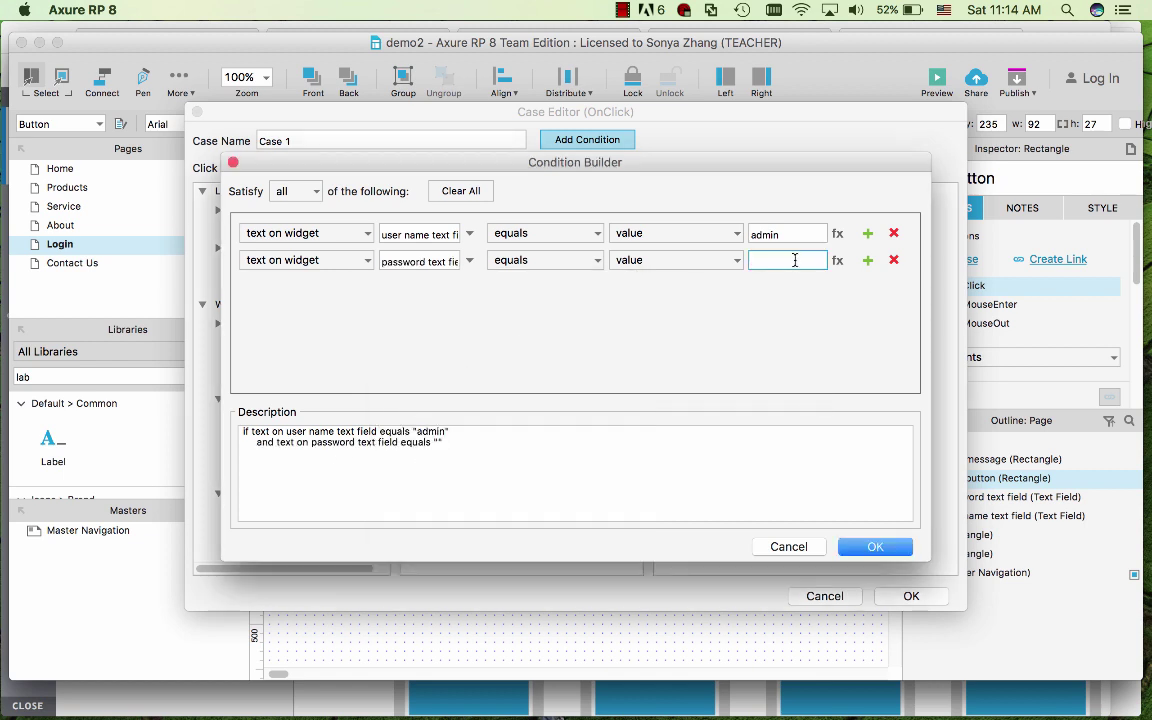
pyautogui.click(875, 547)
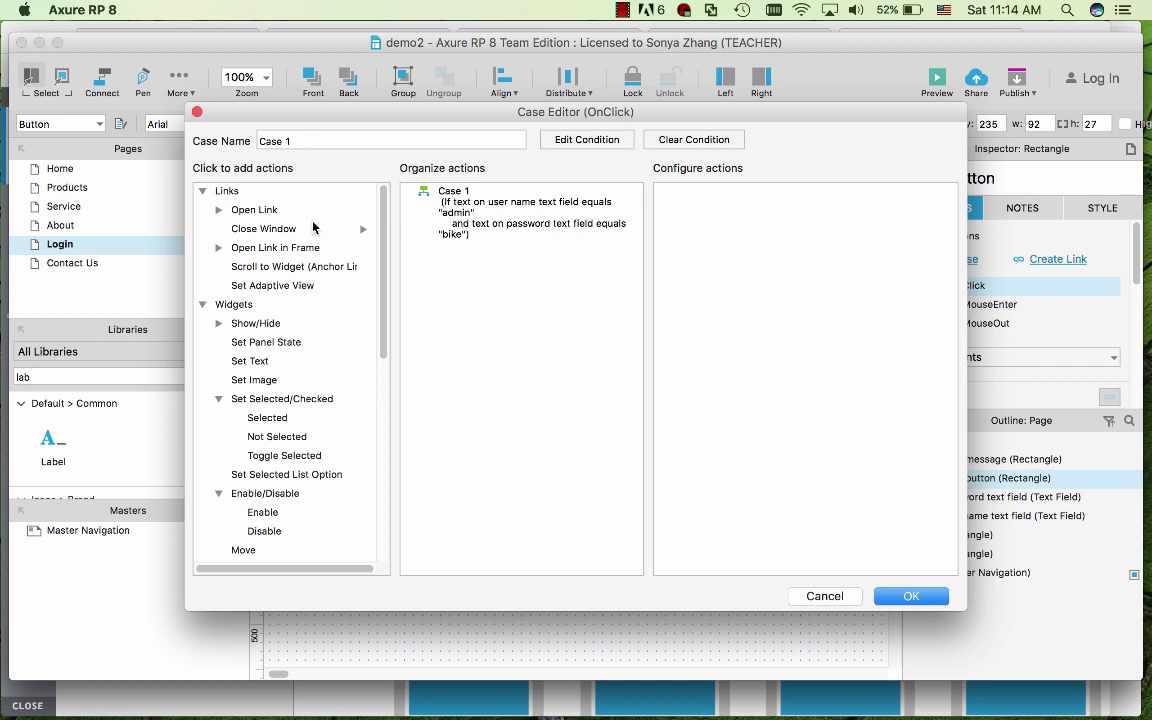
# - Add an Open Link action to Case 1 that opens the Products page in the current window
pyautogui.click(264, 211)
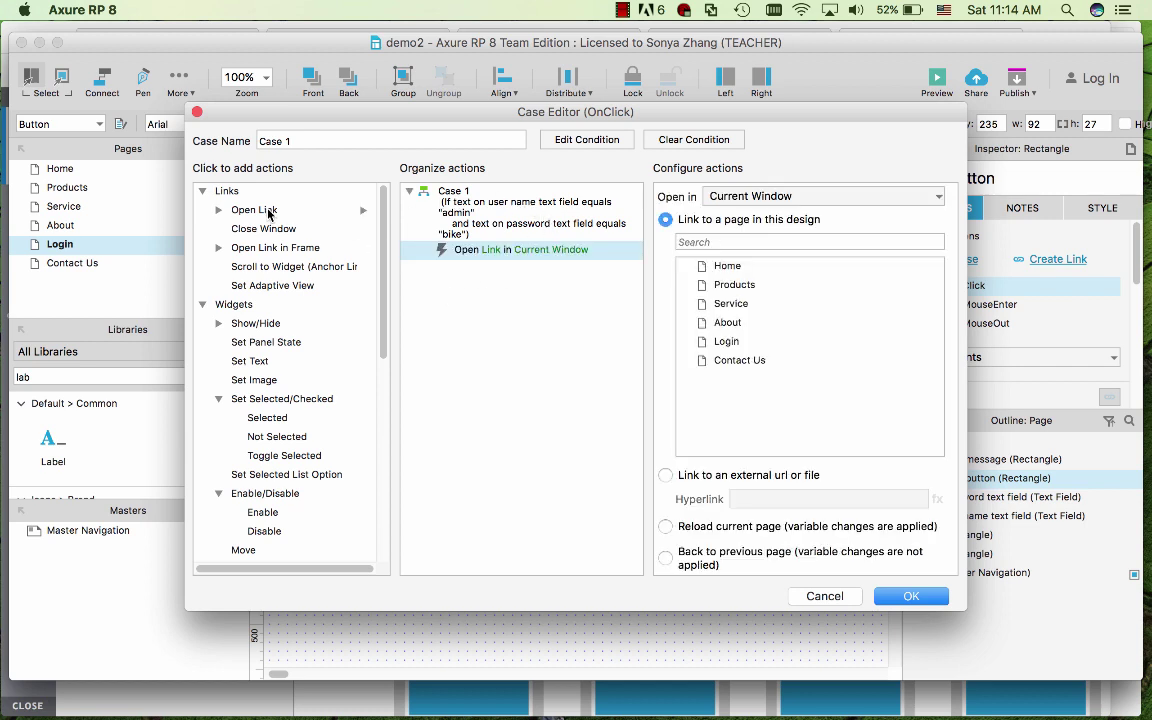
pyautogui.click(750, 287)
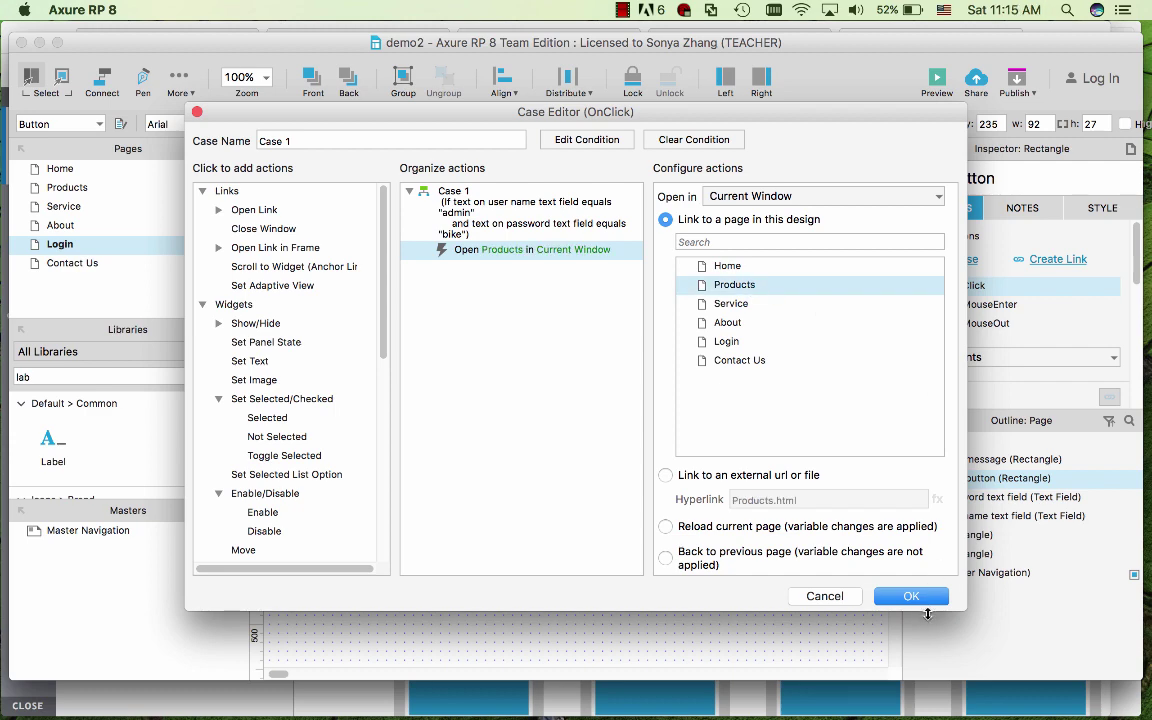
pyautogui.click(918, 604)
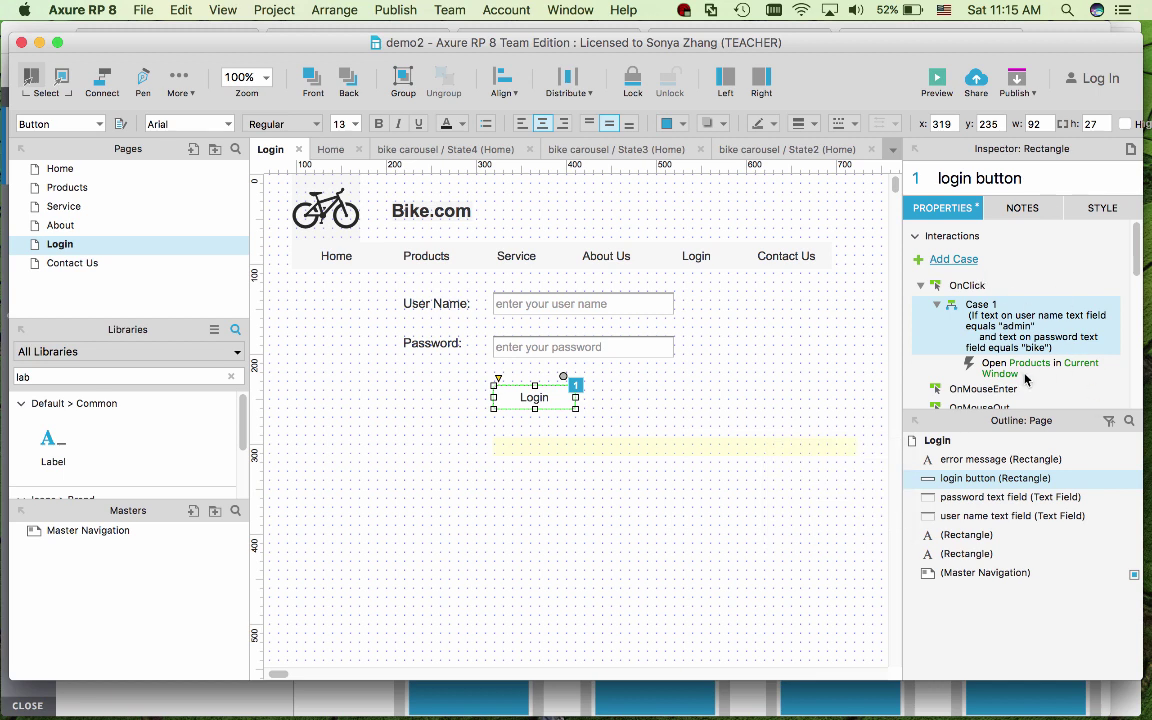
# - Add a second Else If True case that shows the error message widget
pyautogui.doubleClick(975, 289)
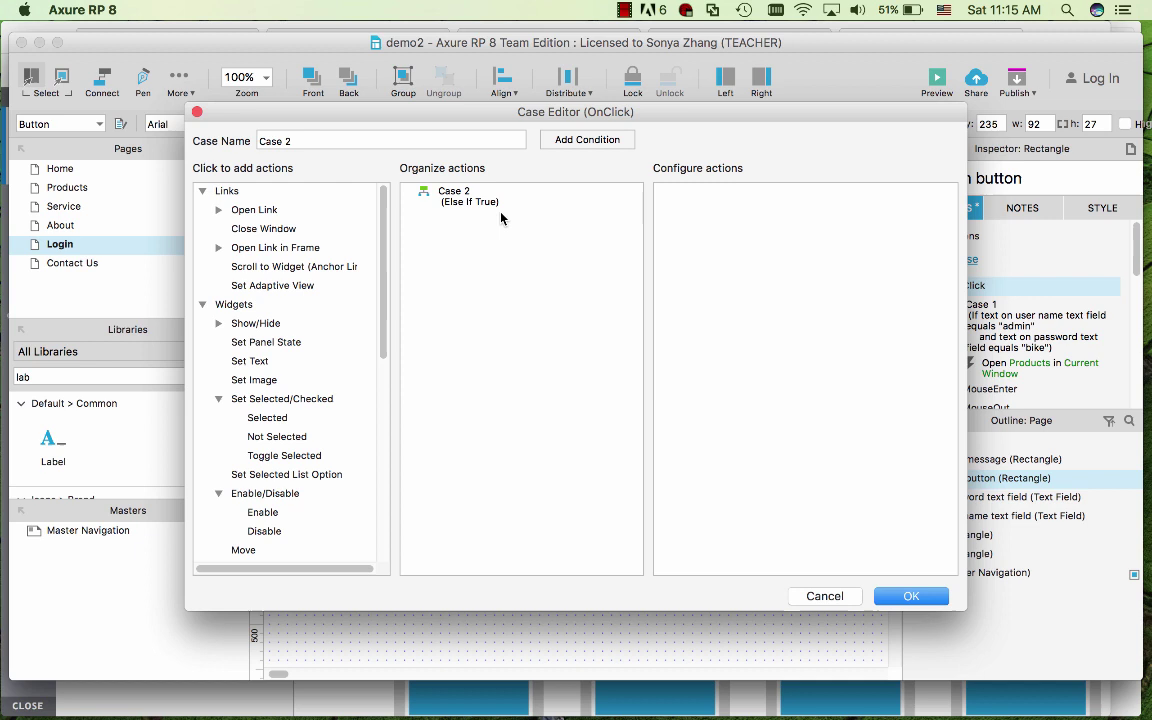
pyautogui.click(255, 323)
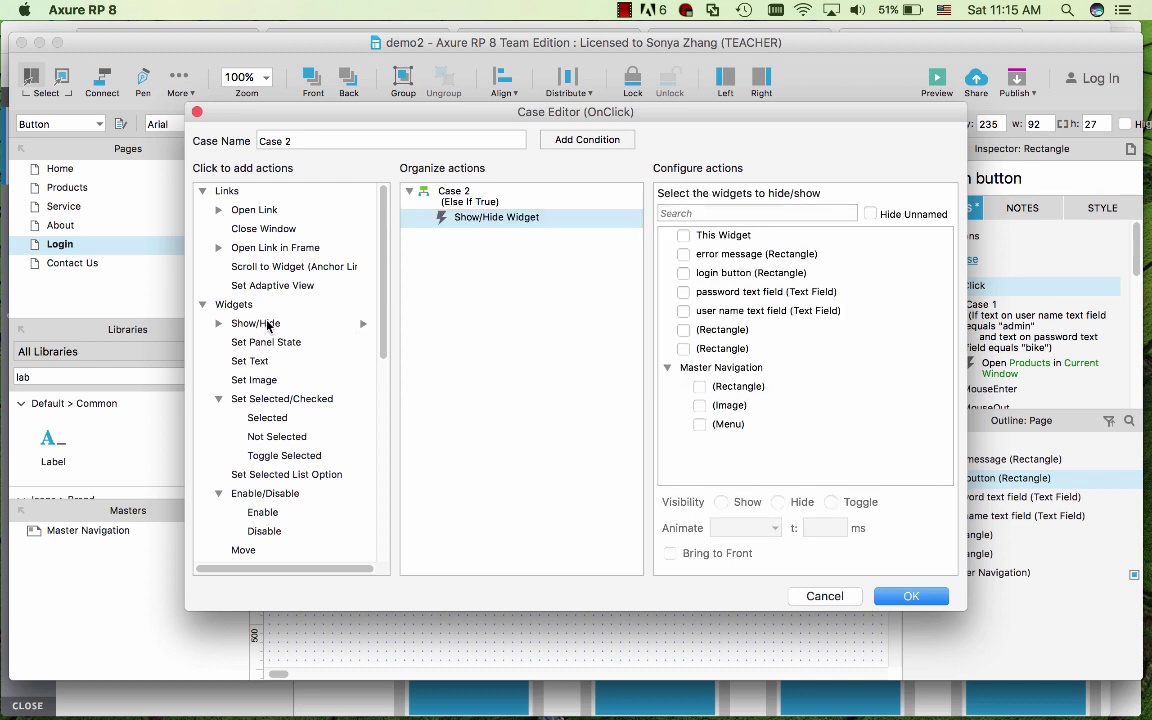
pyautogui.click(683, 254)
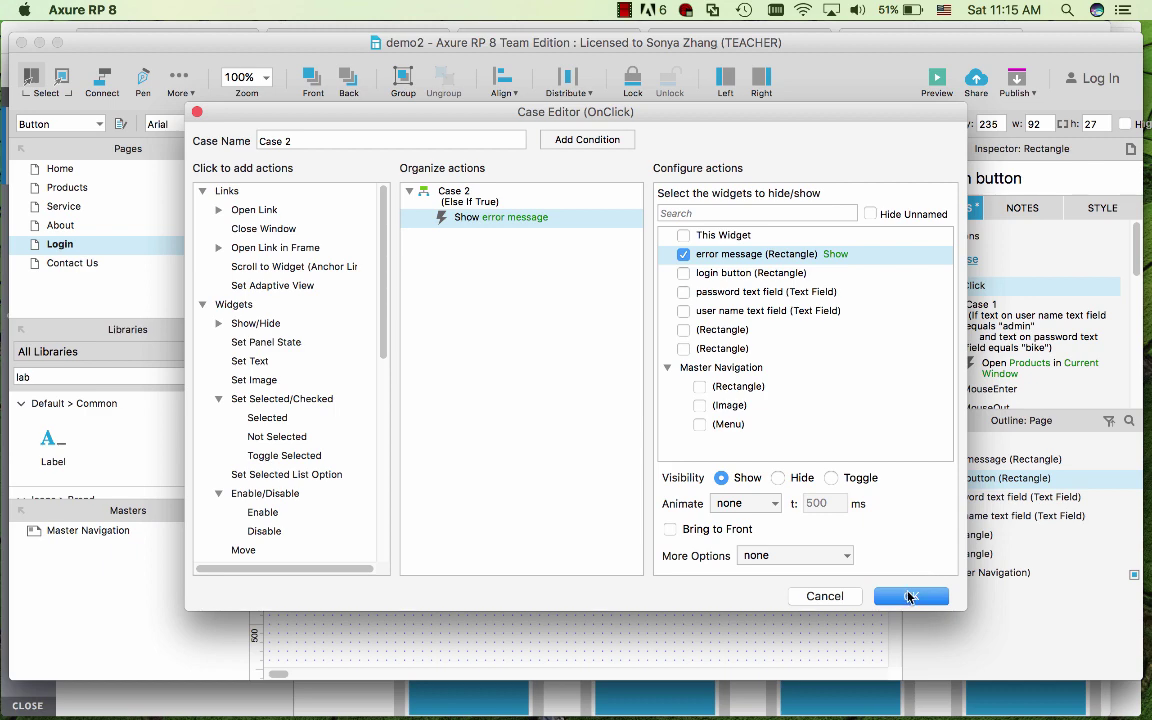
pyautogui.click(910, 597)
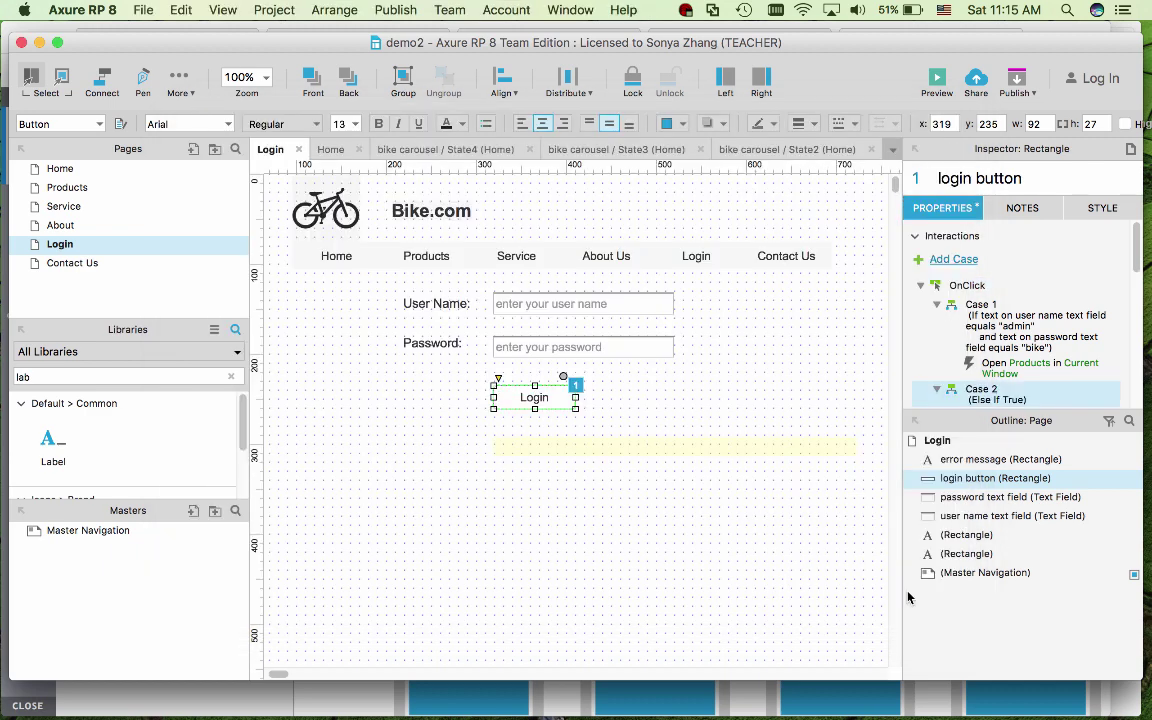
# - Reselect the Login button to review its two OnClick cases in the Inspector
pyautogui.click(733, 561)
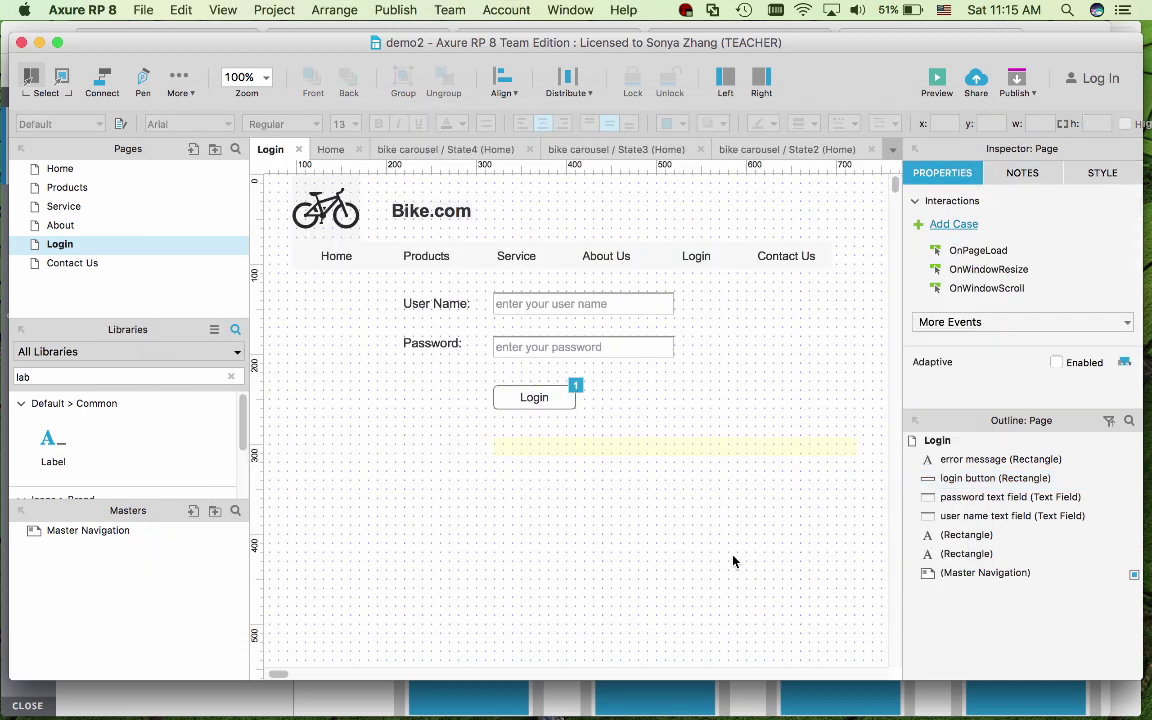
pyautogui.click(540, 397)
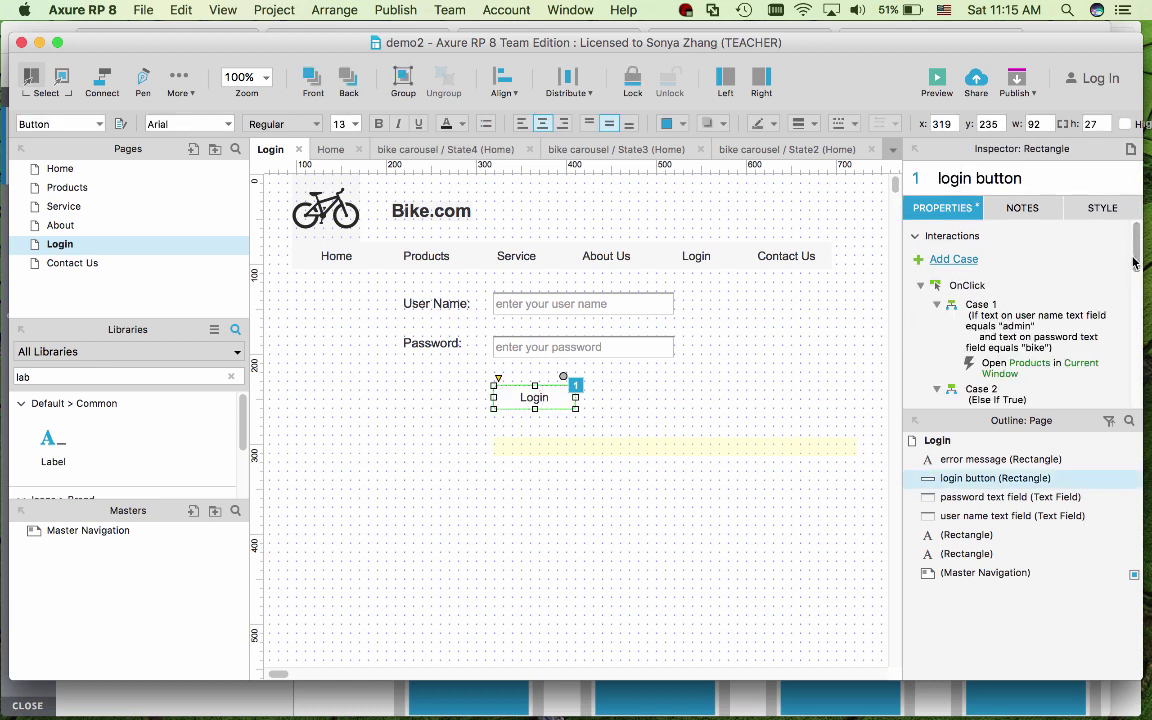
pyautogui.moveTo(1134, 257)
pyautogui.mouseDown()
pyautogui.moveTo(1135, 290)
pyautogui.moveTo(1135, 264)
pyautogui.mouseUp()
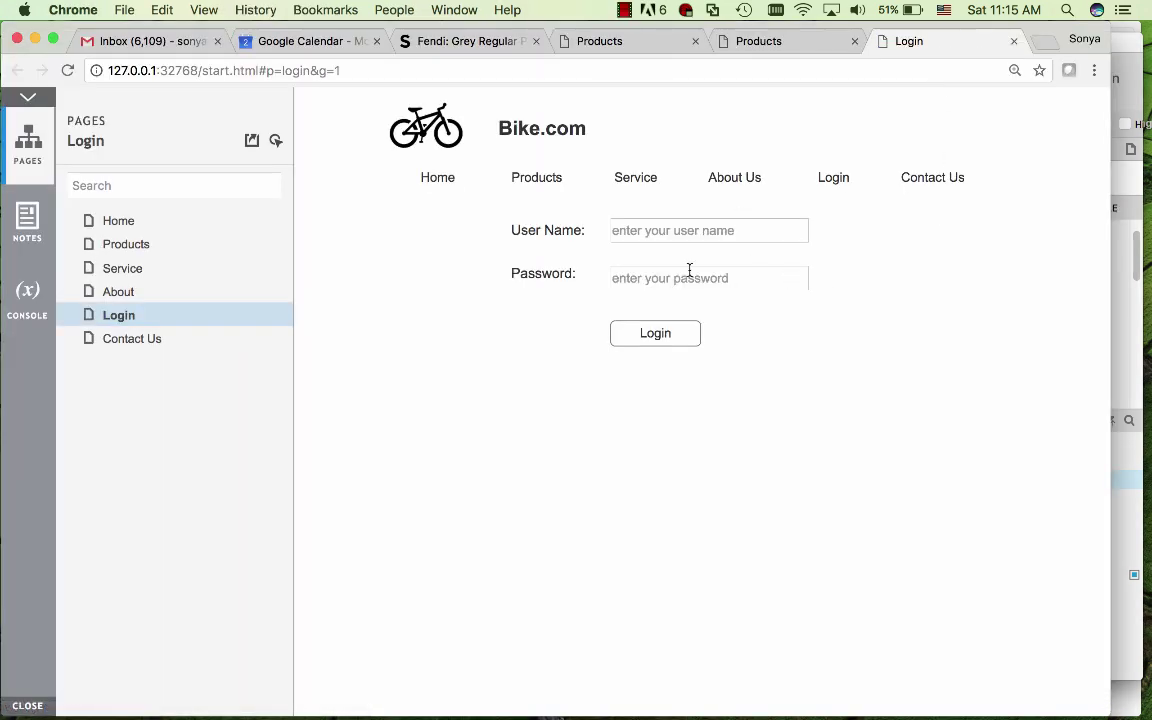
# - Enter the user name with a wrong password and attempt login to trigger the error message
pyautogui.click(659, 232)
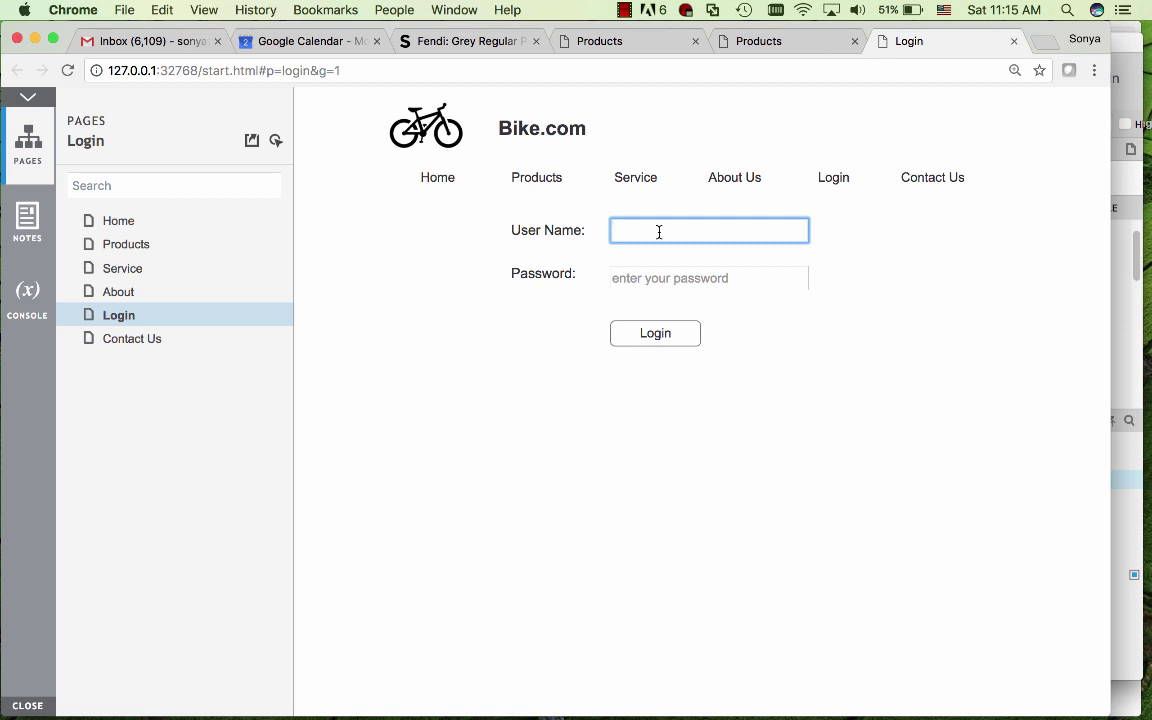
pyautogui.write('admin')
pyautogui.press('Tab')
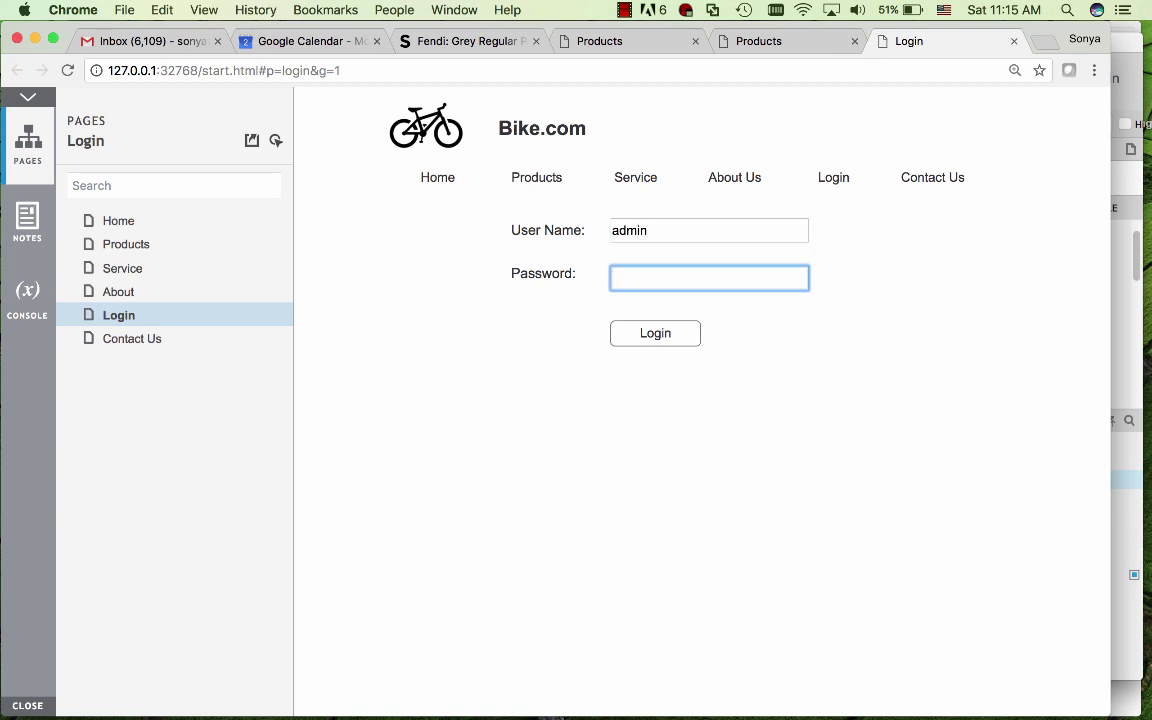
pyautogui.write('ad')
pyautogui.click(632, 344)
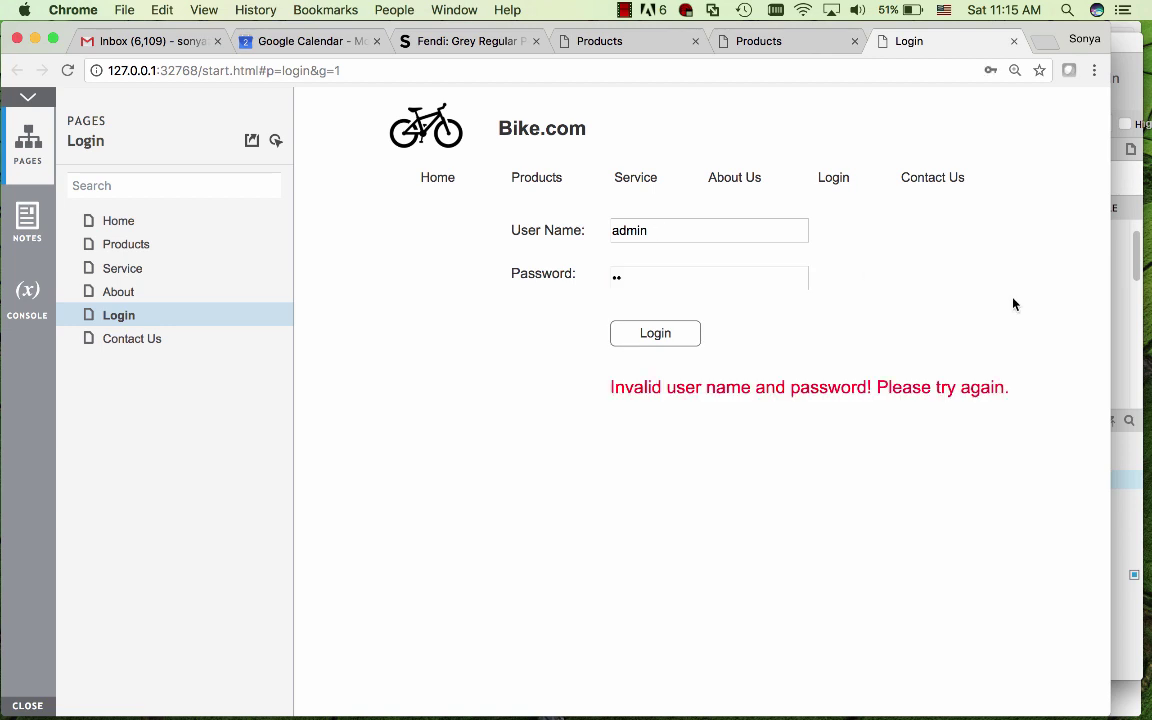
# - Replace the password with the correct one and log in to reach the Products page
pyautogui.doubleClick(651, 285)
pyautogui.write('admi')
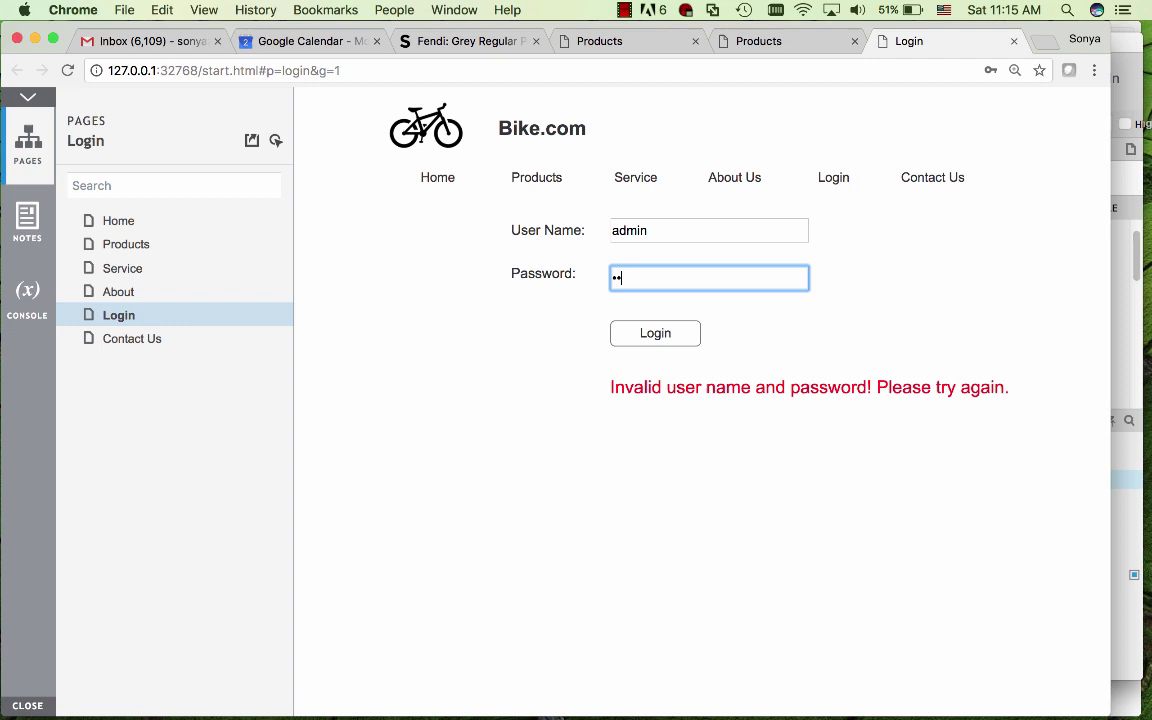
pyautogui.click(628, 344)
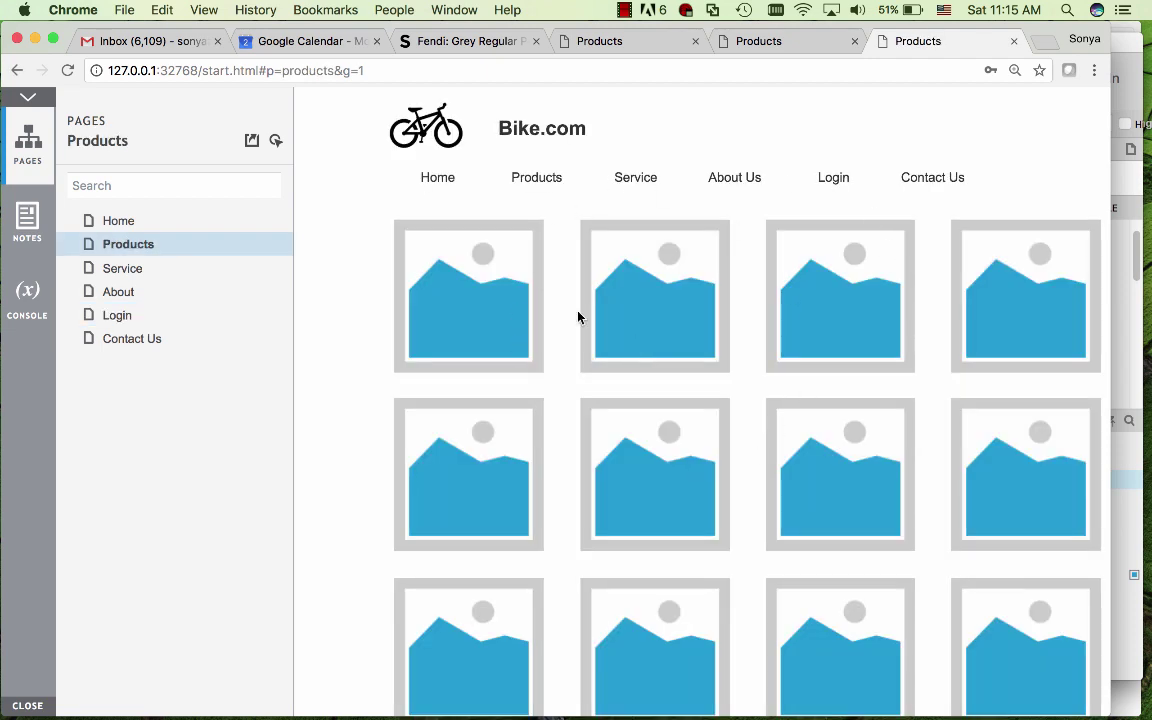
pyautogui.moveTo(540, 197)
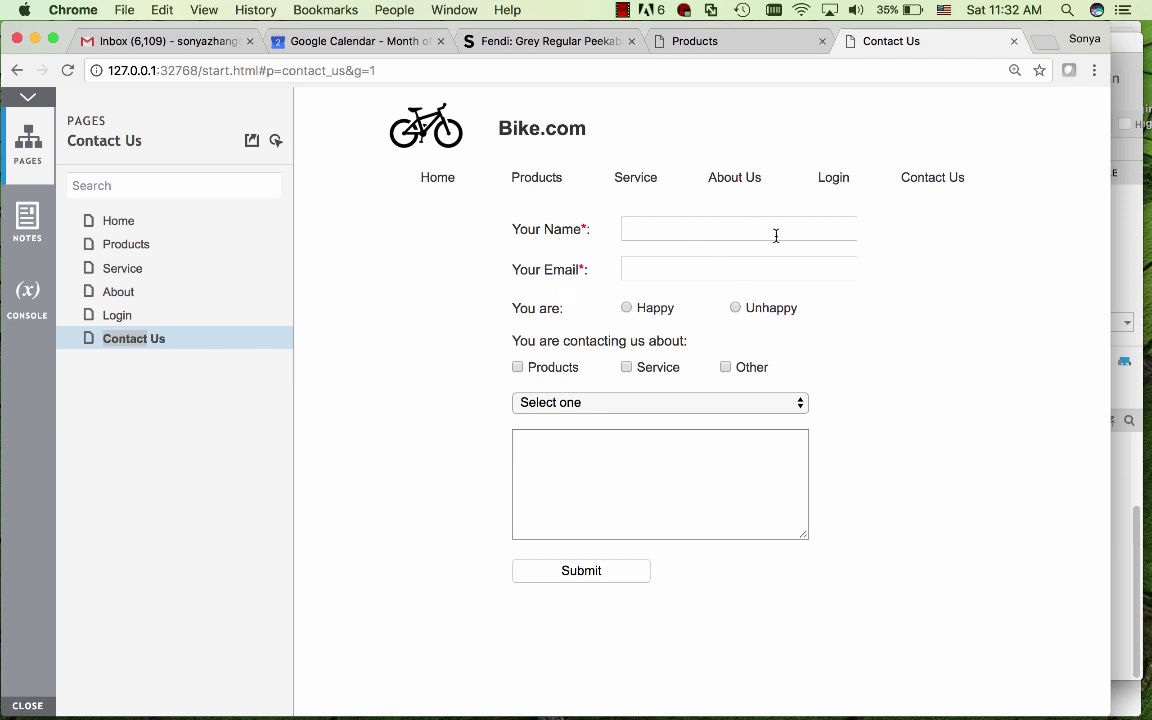
# - Submit the empty form to see the warning, then enter a name and e-mail address
pyautogui.click(626, 576)
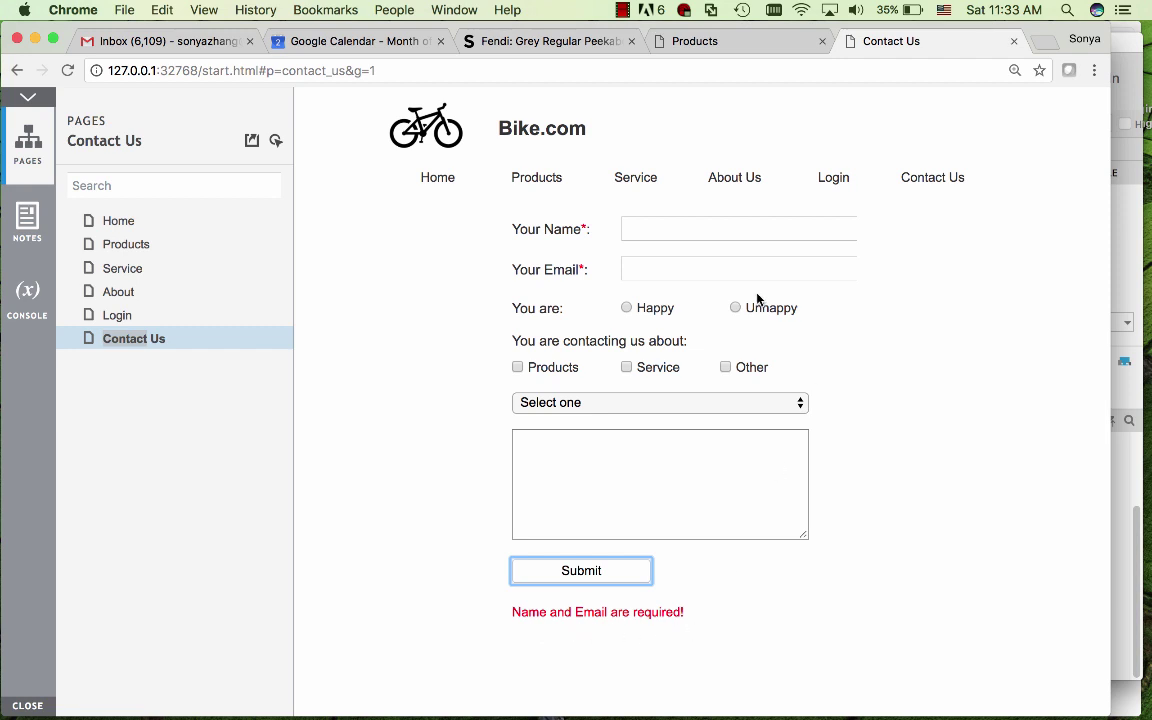
pyautogui.click(686, 234)
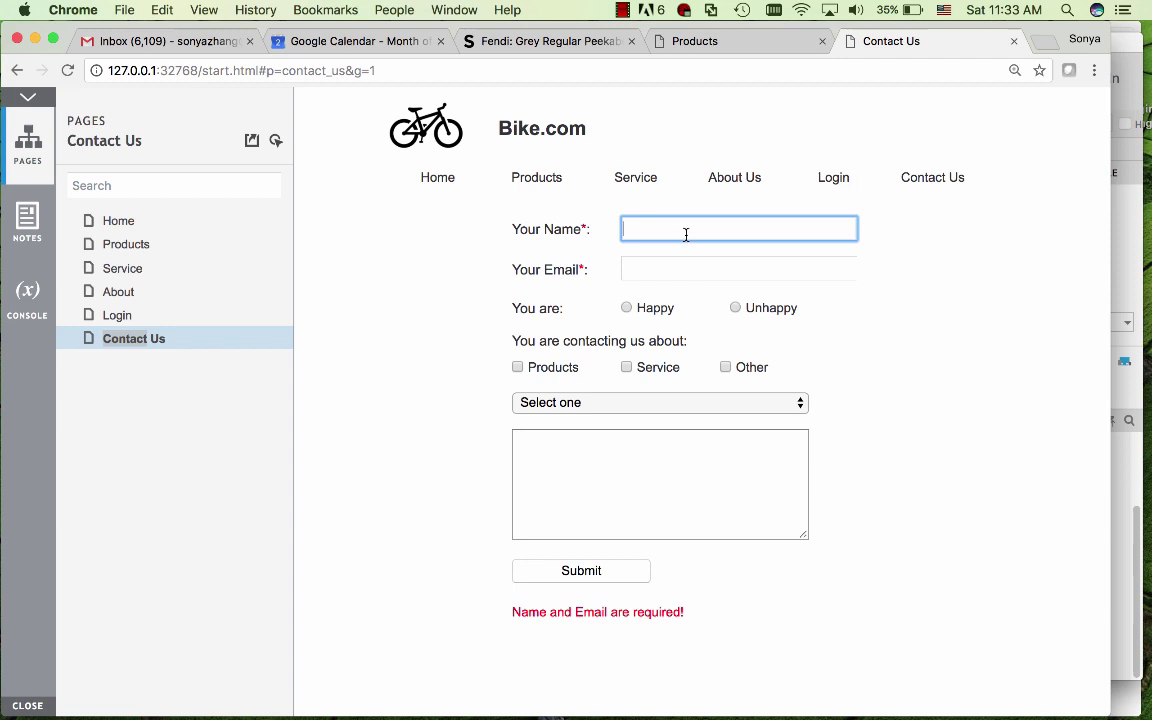
pyautogui.write('sonya')
pyautogui.click(666, 272)
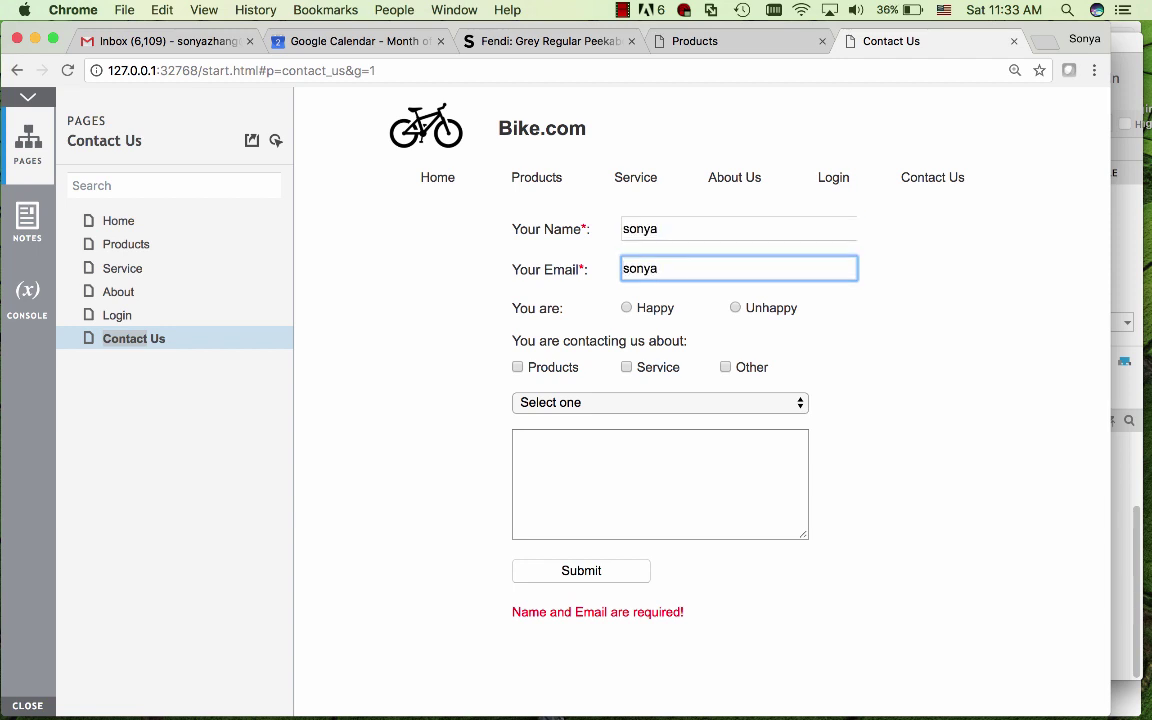
# - Choose Unhappy, tick Service, pick Product Category 1, write a message and submit the form
pyautogui.click(626, 308)
pyautogui.click(735, 310)
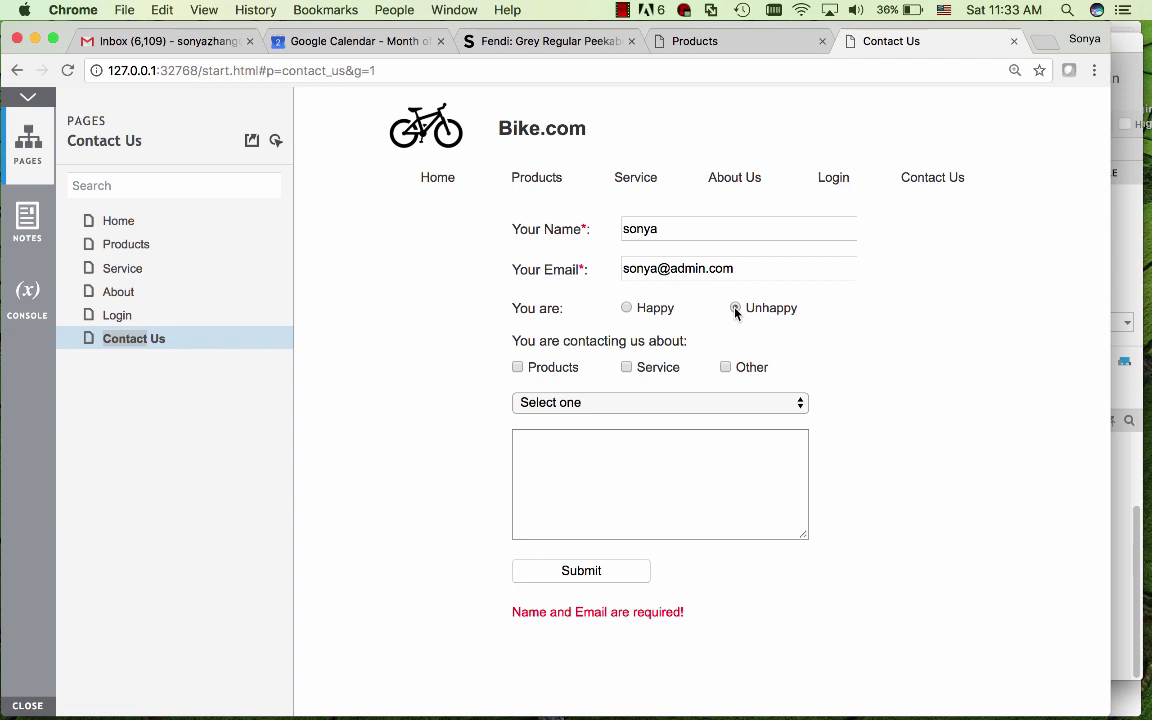
pyautogui.click(735, 309)
pyautogui.click(627, 368)
pyautogui.click(594, 408)
pyautogui.click(578, 430)
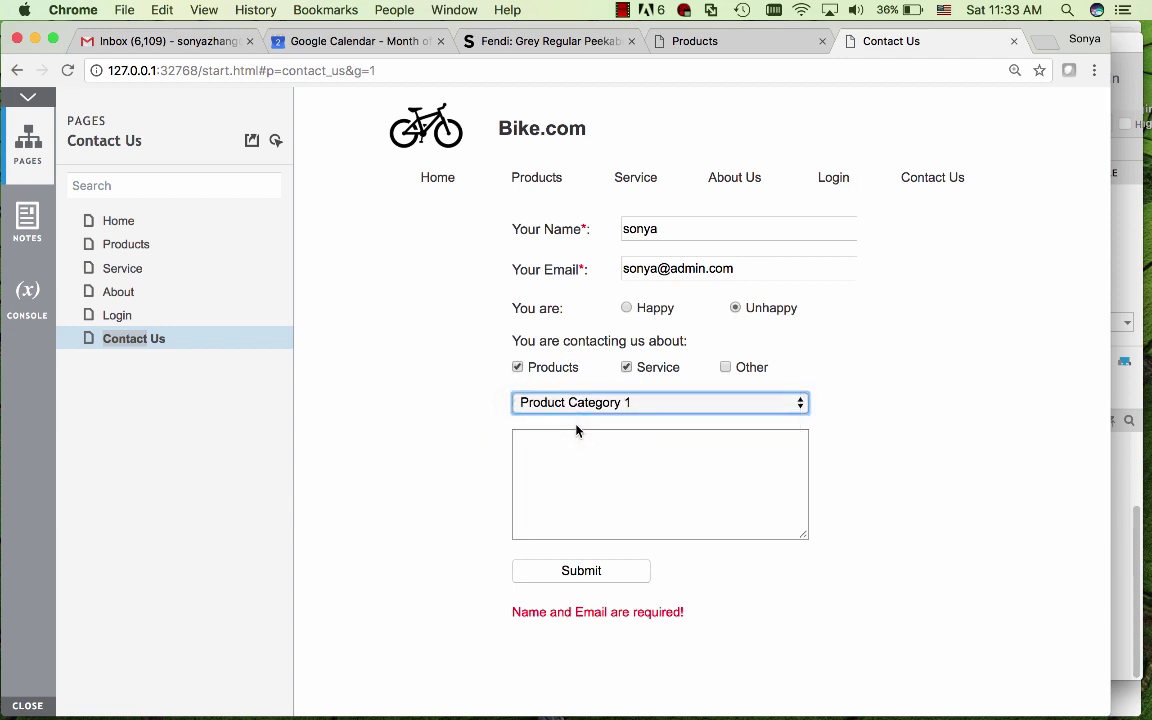
pyautogui.click(598, 487)
pyautogui.write('asjkgjarw')
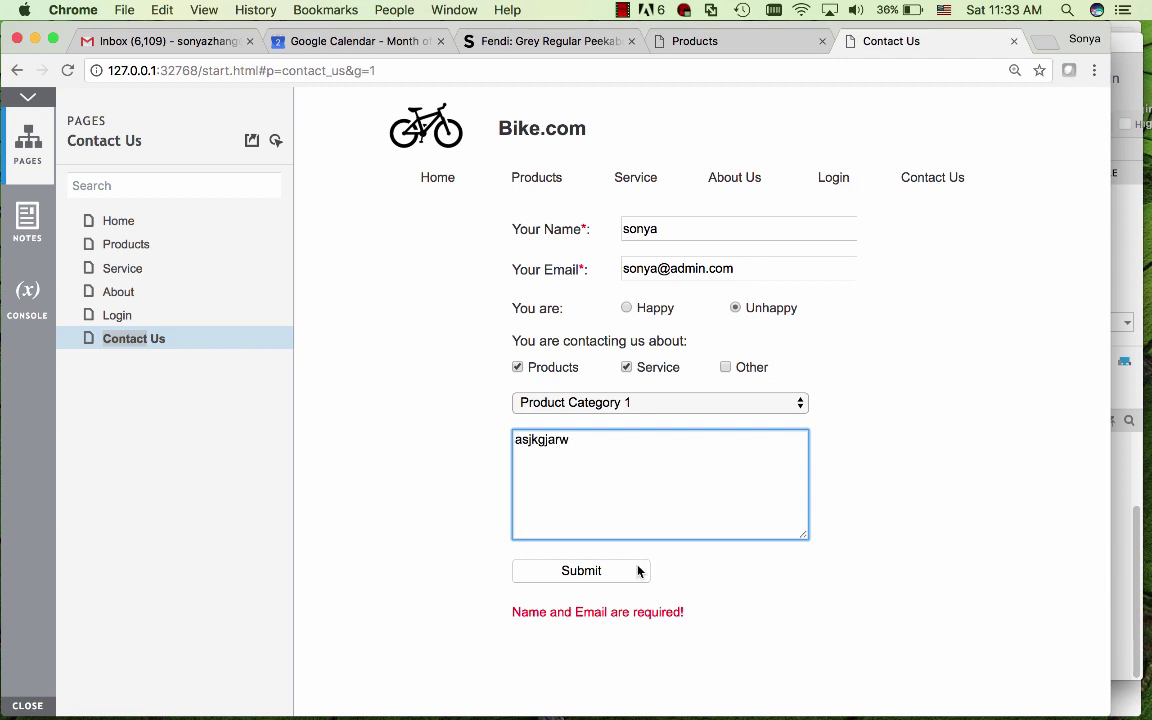
pyautogui.click(614, 576)
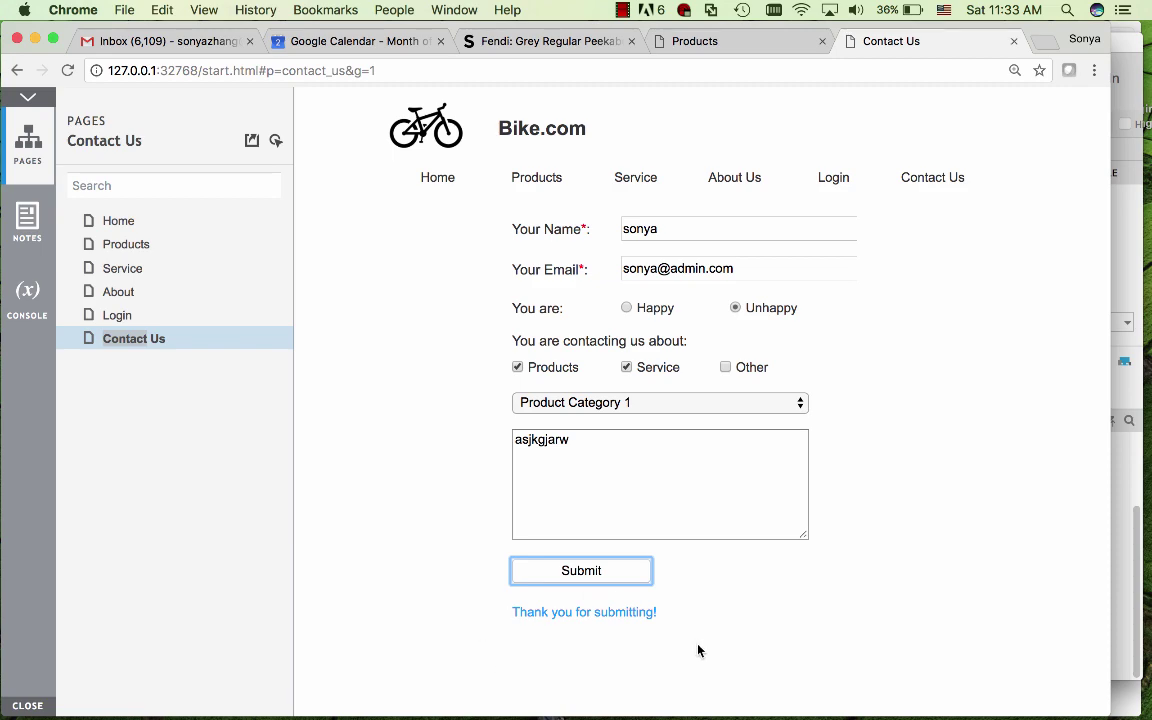
# - Back in Axure, inspect the Name and Email fields and the Submit button's OnClick cases
pyautogui.moveTo(553, 705)
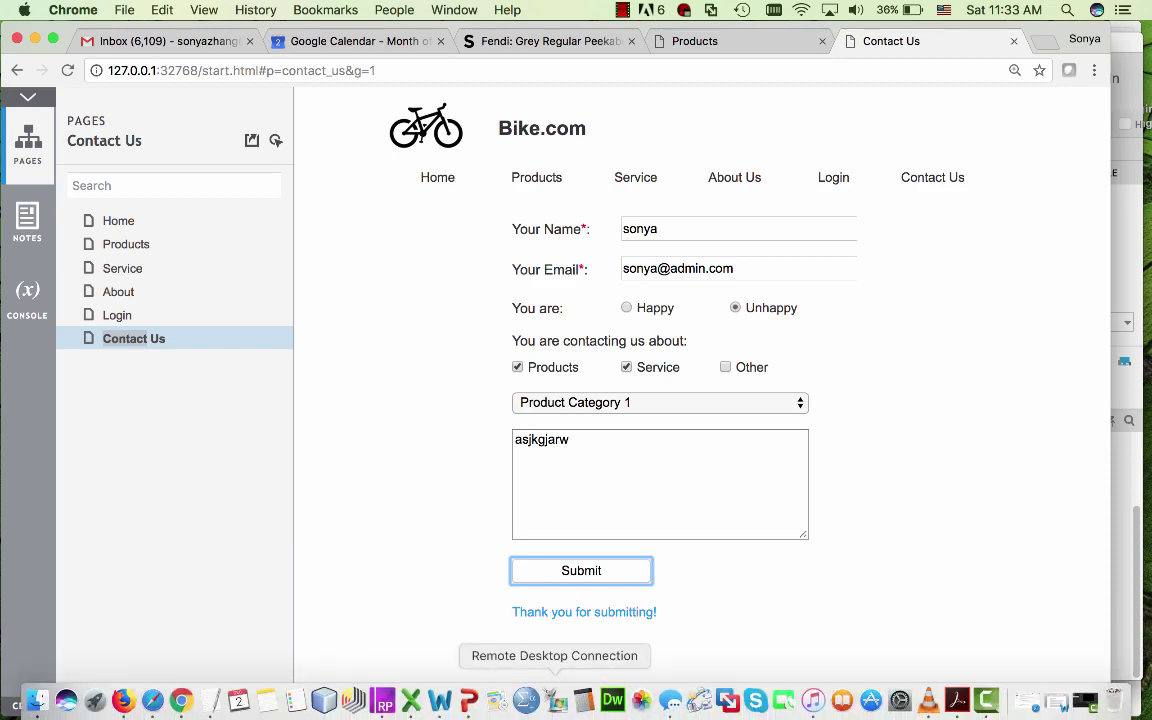
pyautogui.click(383, 702)
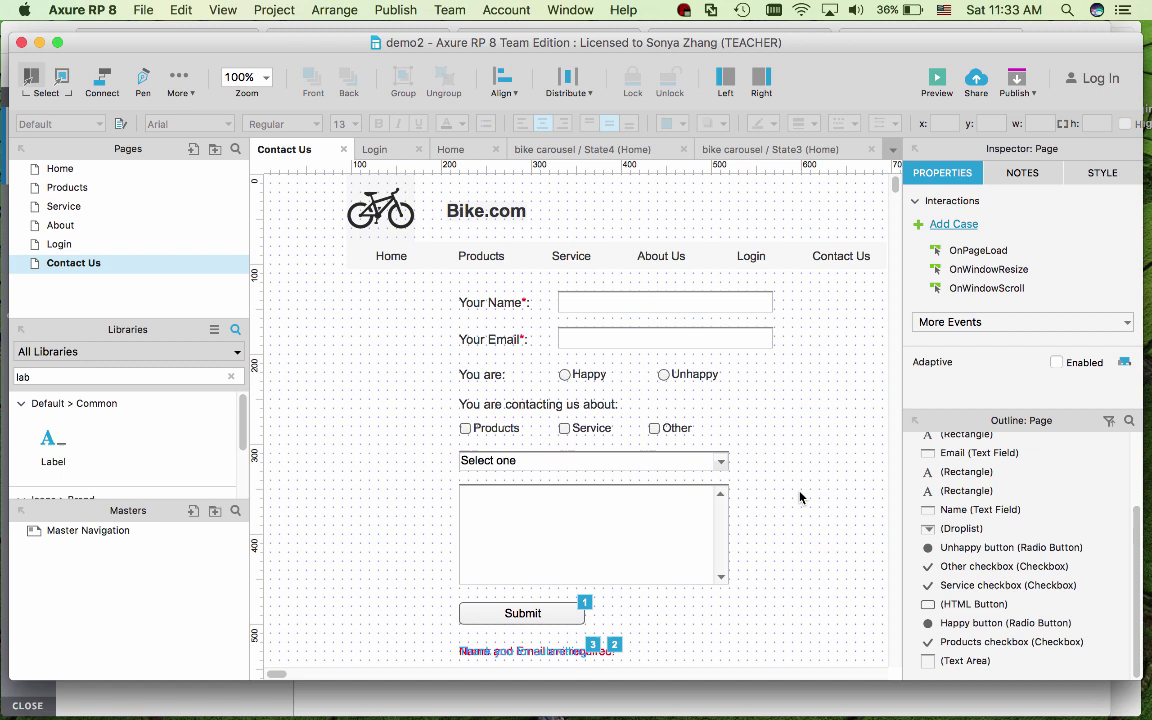
pyautogui.click(724, 308)
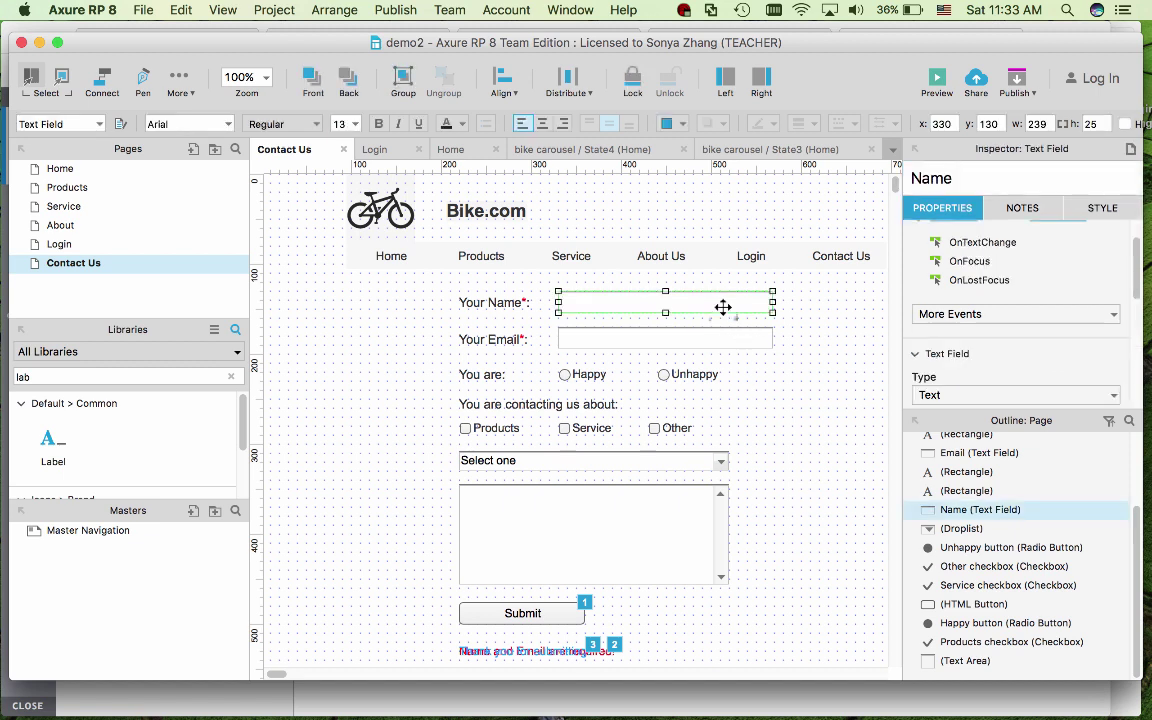
pyautogui.click(724, 332)
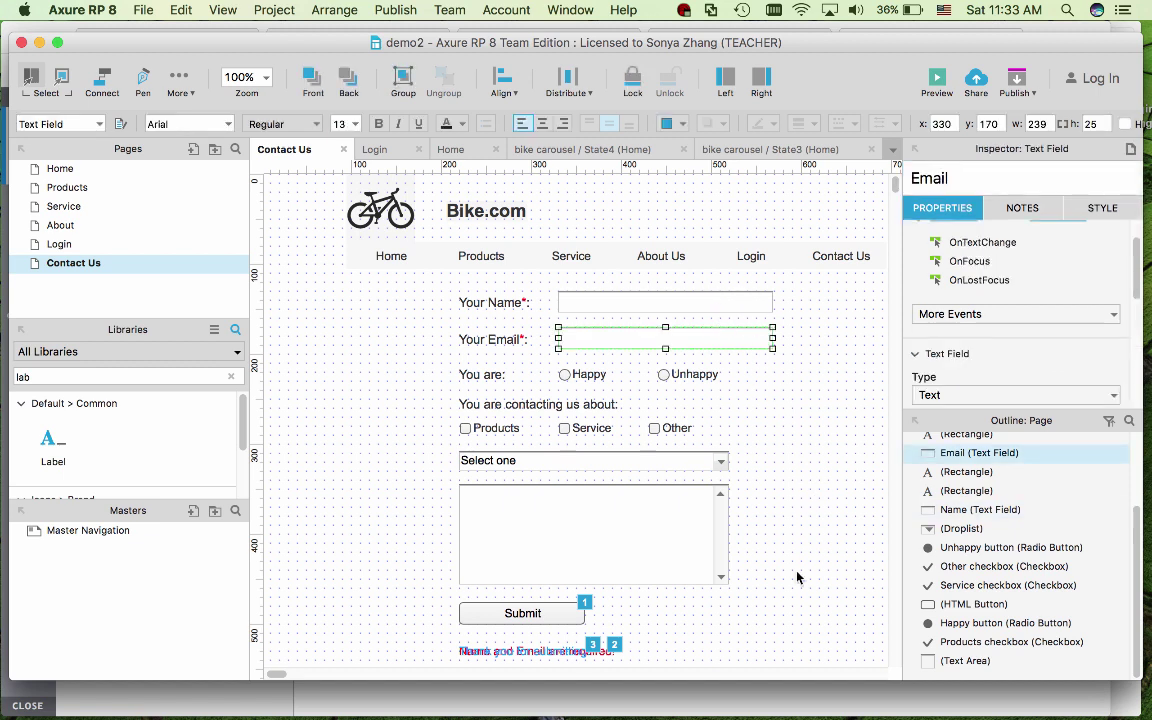
pyautogui.click(746, 300)
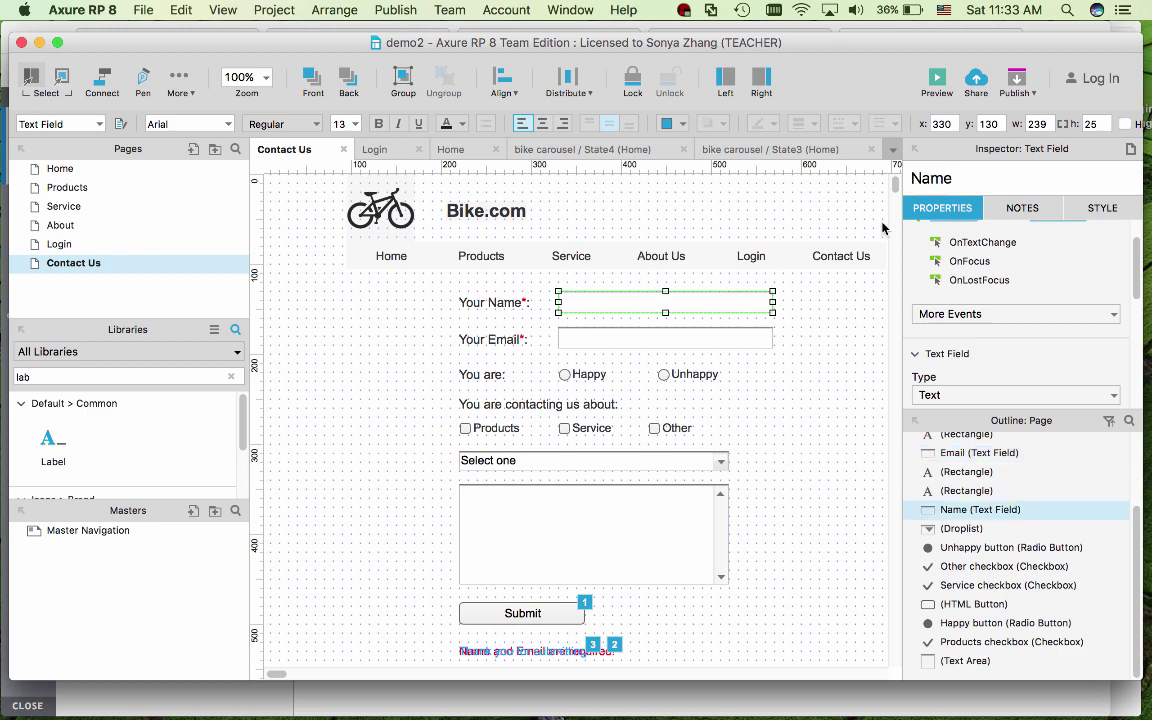
pyautogui.click(733, 333)
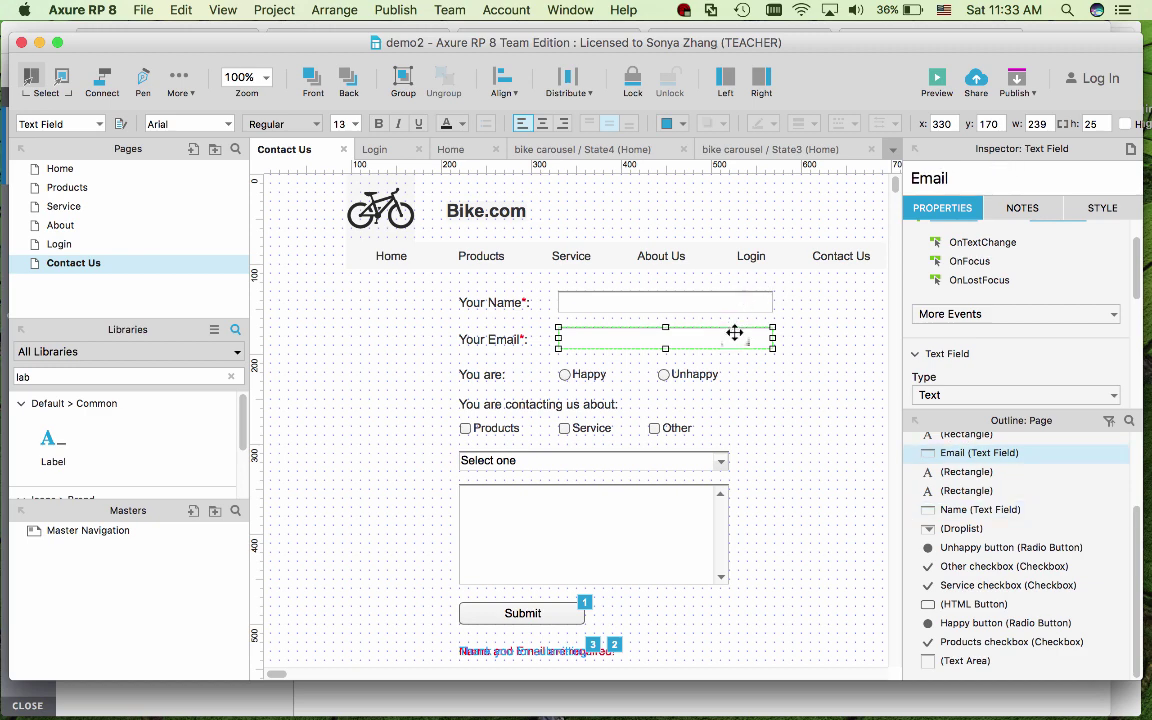
pyautogui.click(506, 617)
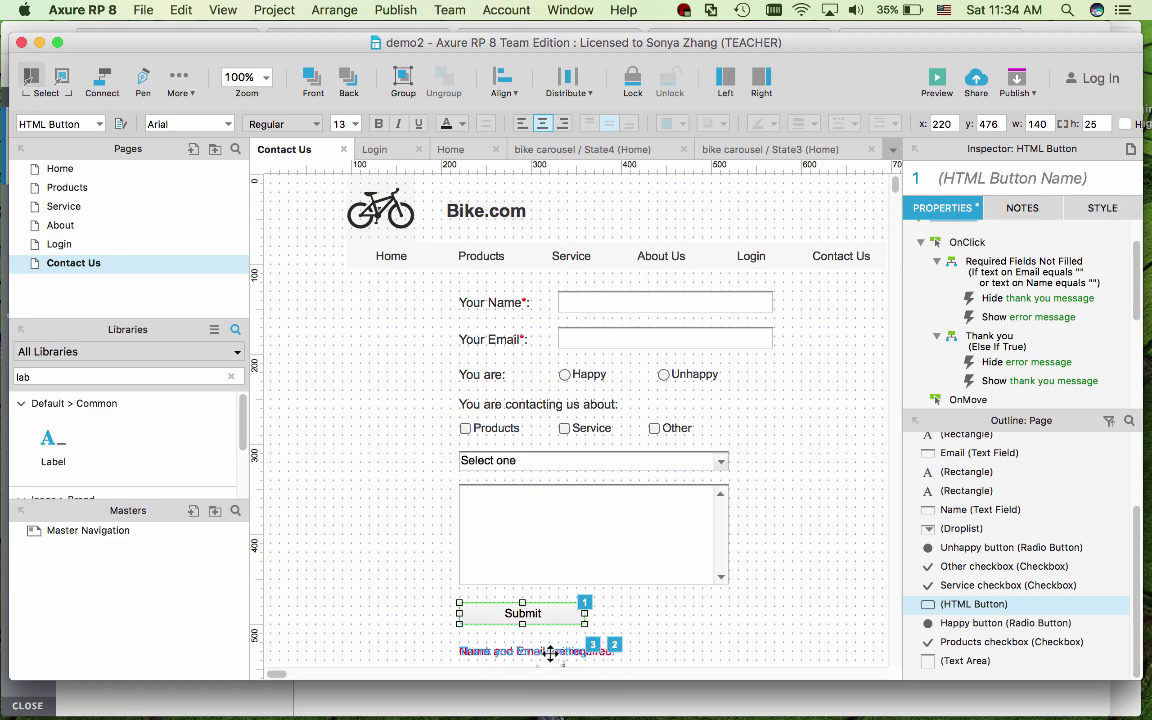
pyautogui.click(795, 416)
pyautogui.click(585, 374)
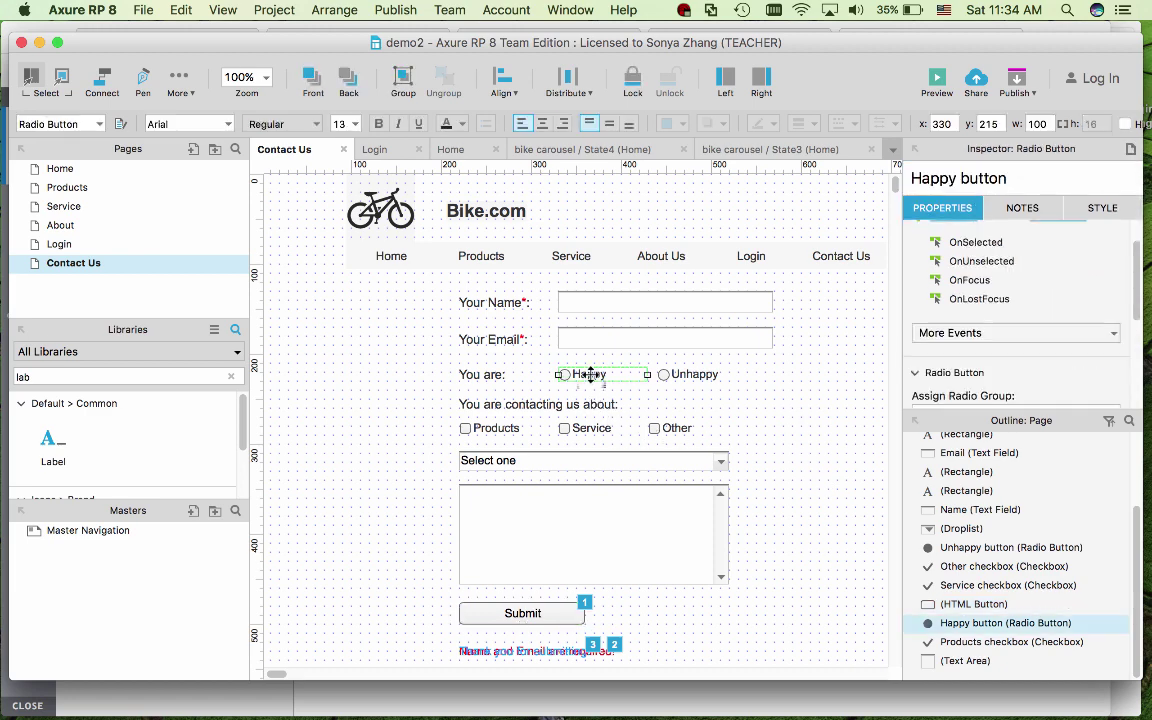
pyautogui.click(697, 371)
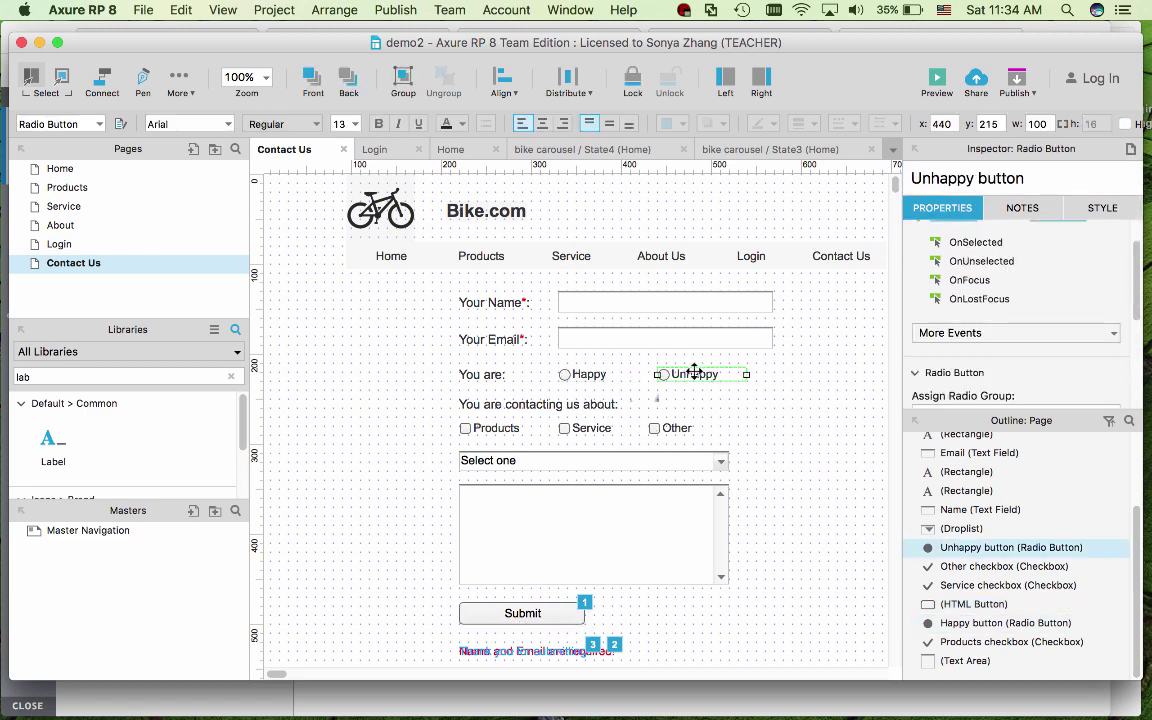
pyautogui.click(586, 374)
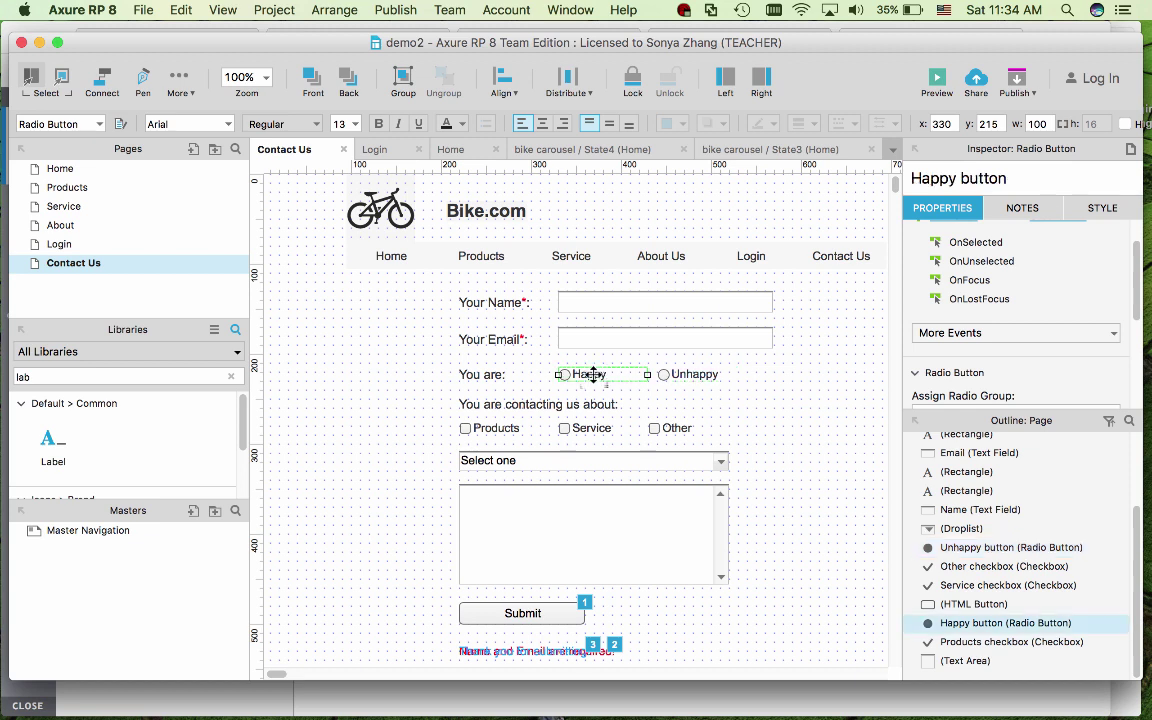
pyautogui.click(699, 374)
pyautogui.click(783, 395)
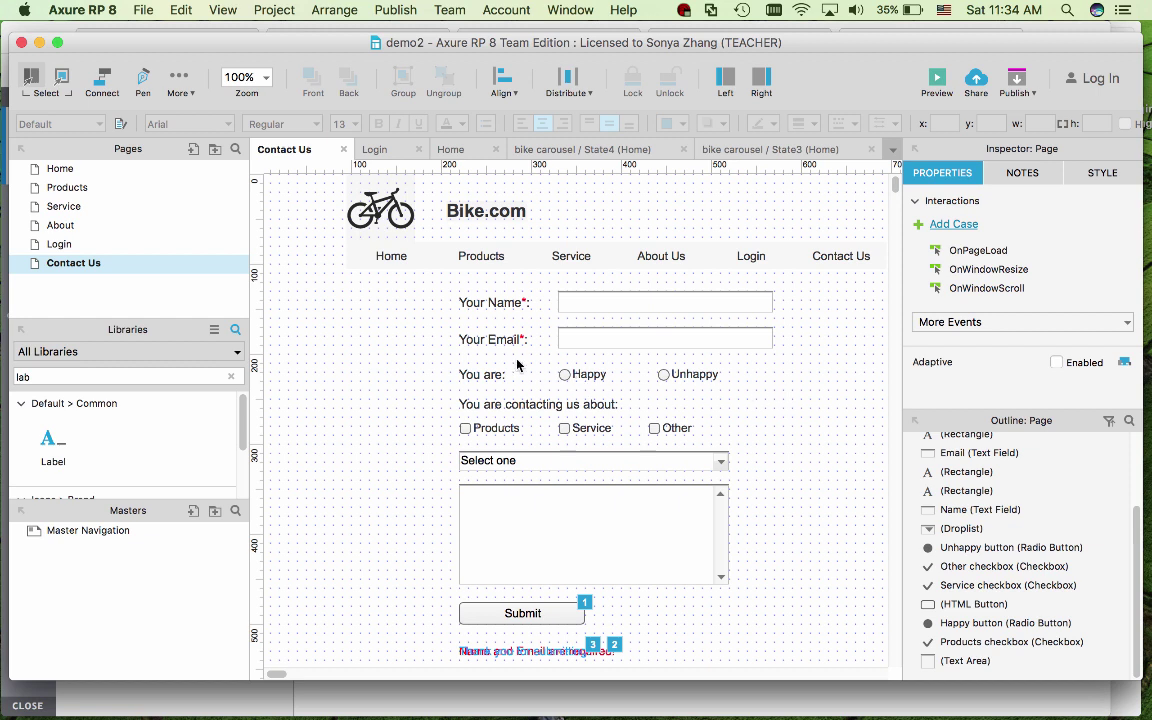
pyautogui.moveTo(534, 362); pyautogui.dragTo(760, 397)
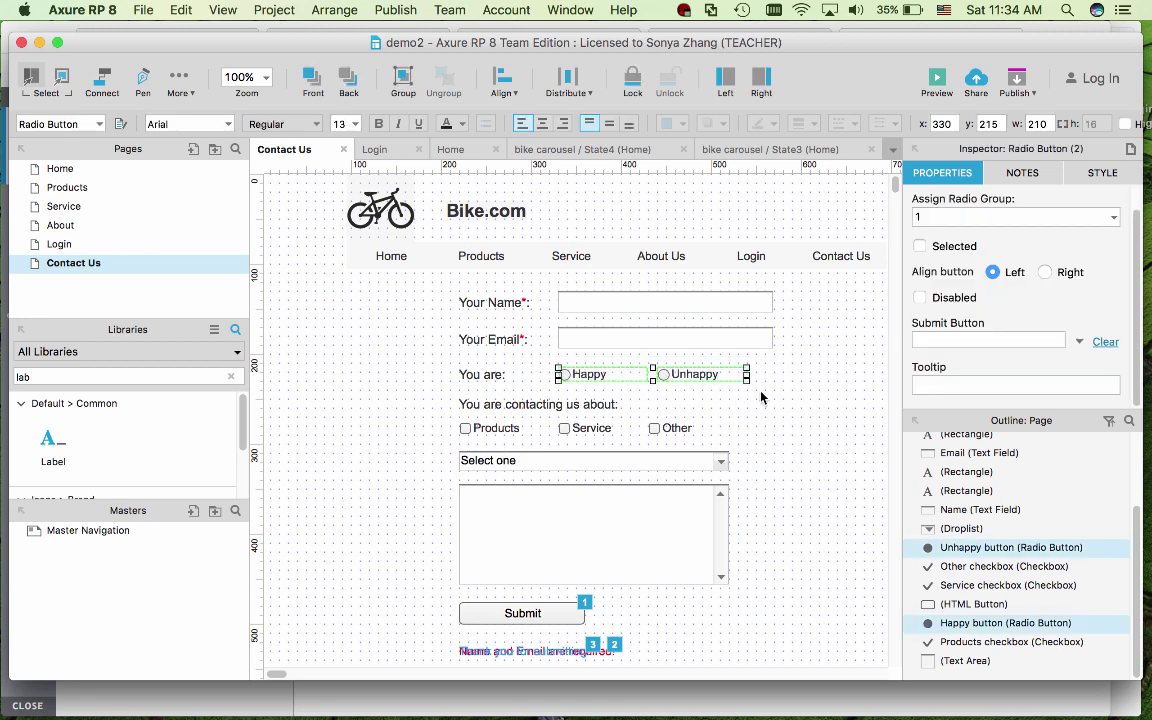
pyautogui.click(976, 214)
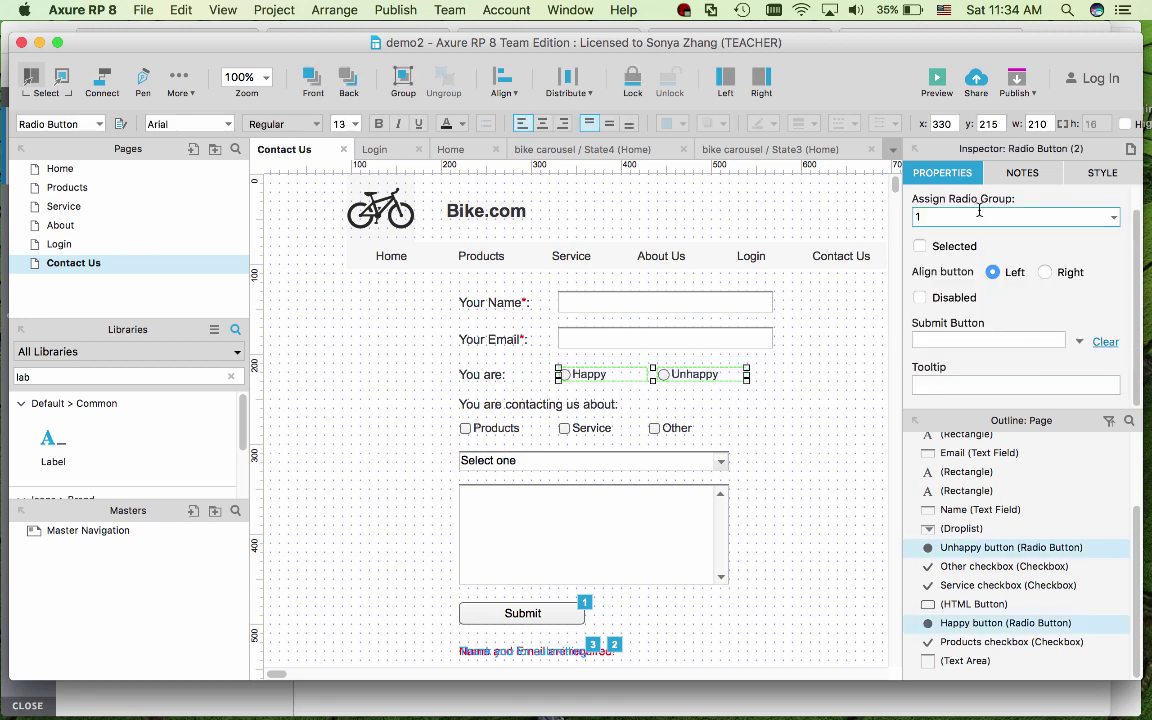
pyautogui.click(1113, 217)
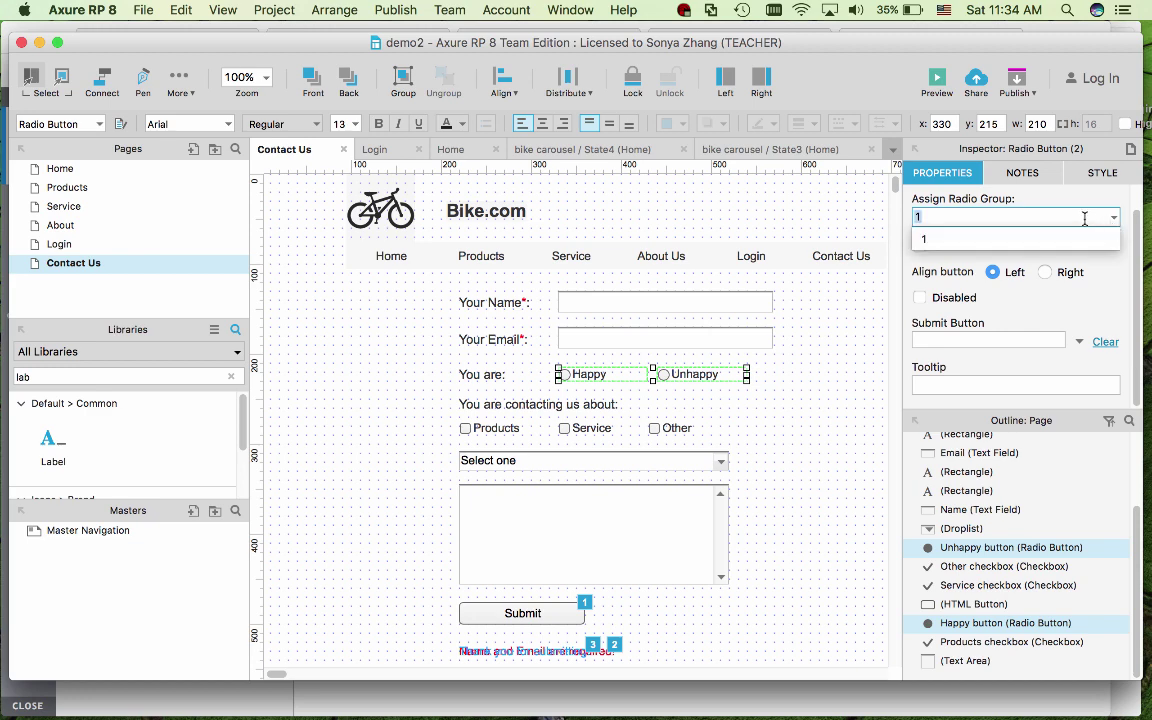
pyautogui.click(1080, 218)
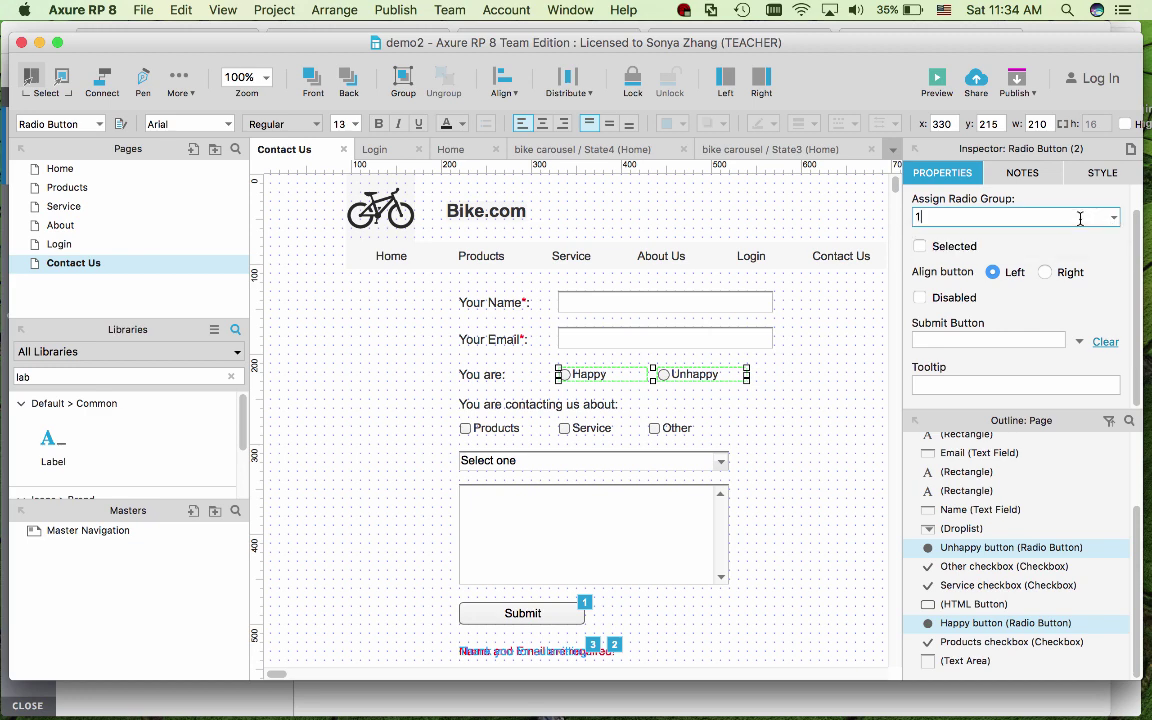
pyautogui.click(810, 468)
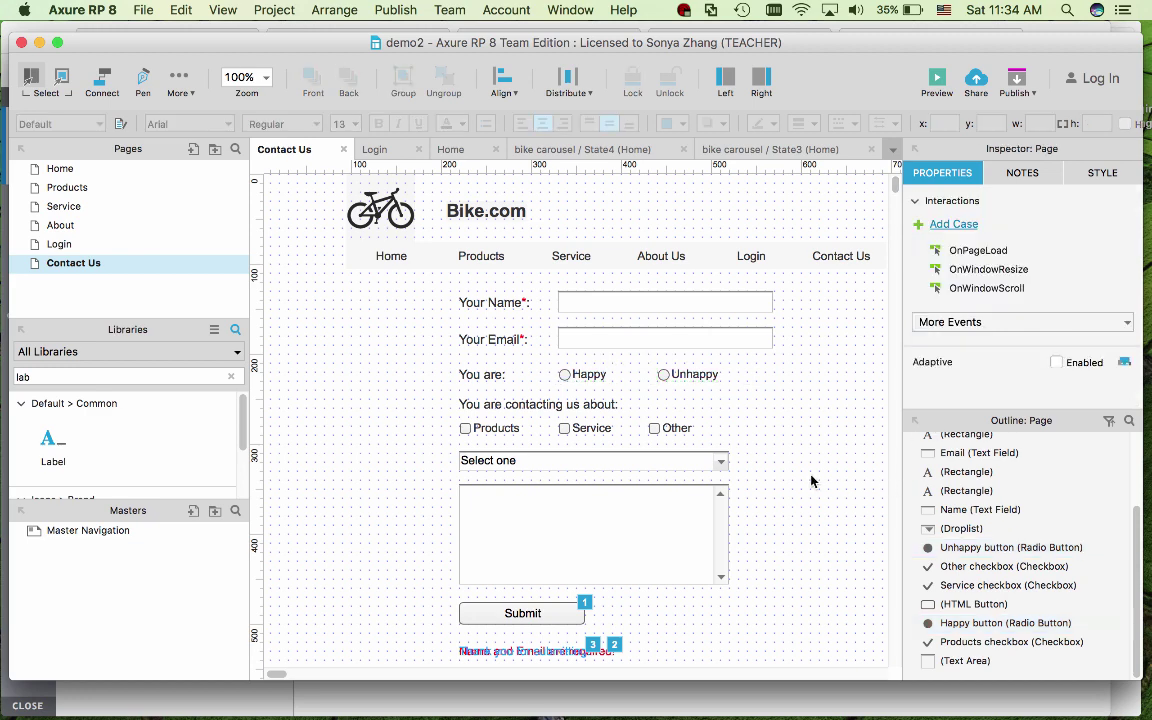
pyautogui.click(698, 376)
pyautogui.click(608, 375)
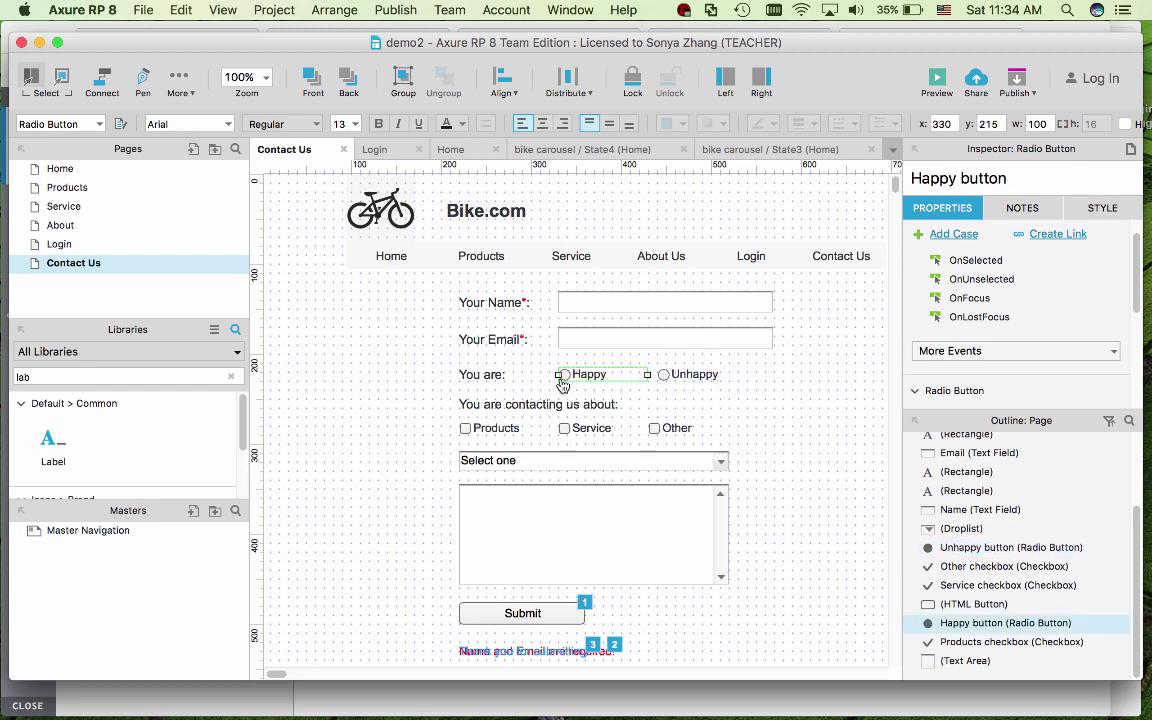
# - Inspect the Products, Service and Other checkboxes on the Contact Us form
pyautogui.click(472, 428)
pyautogui.click(585, 431)
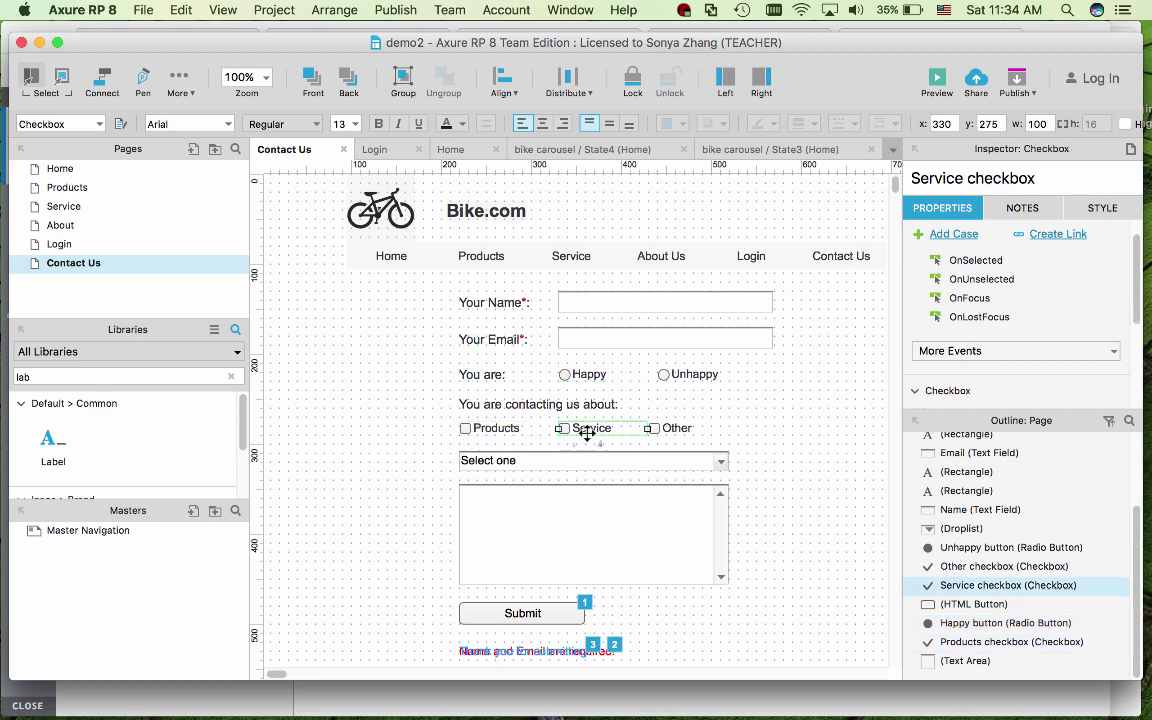
pyautogui.click(668, 430)
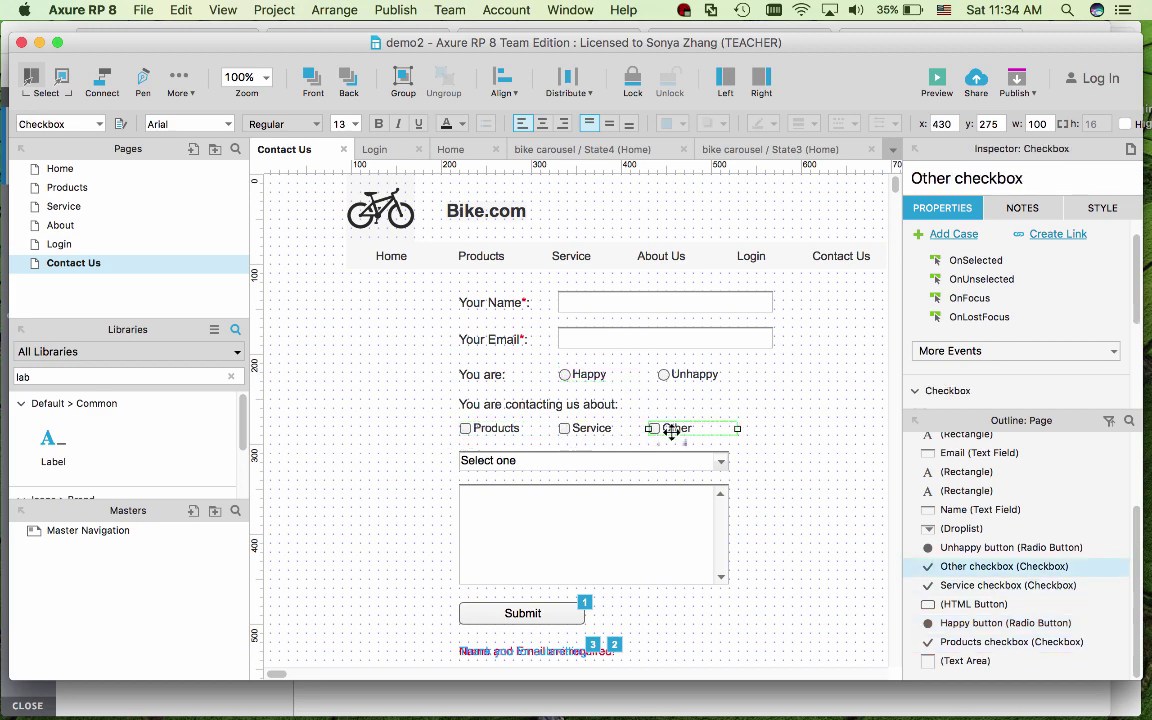
pyautogui.click(790, 493)
# - Add 'Product Category 4' as a new option in the category droplist
pyautogui.click(719, 458)
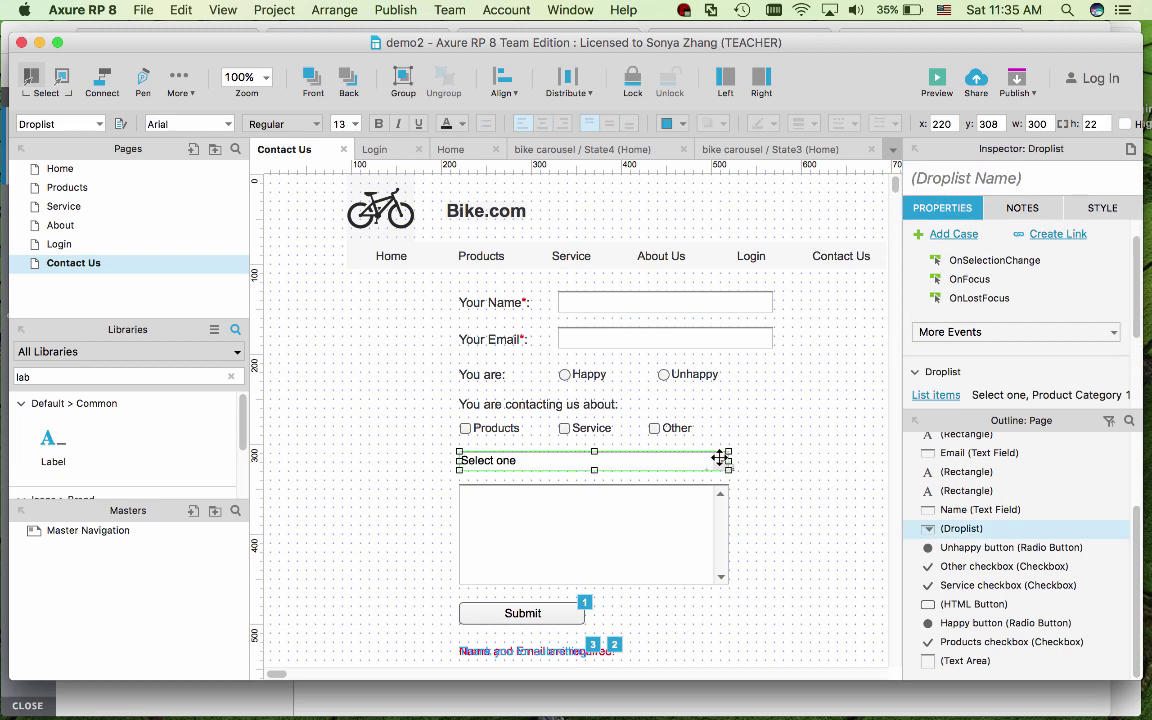
pyautogui.doubleClick(720, 458)
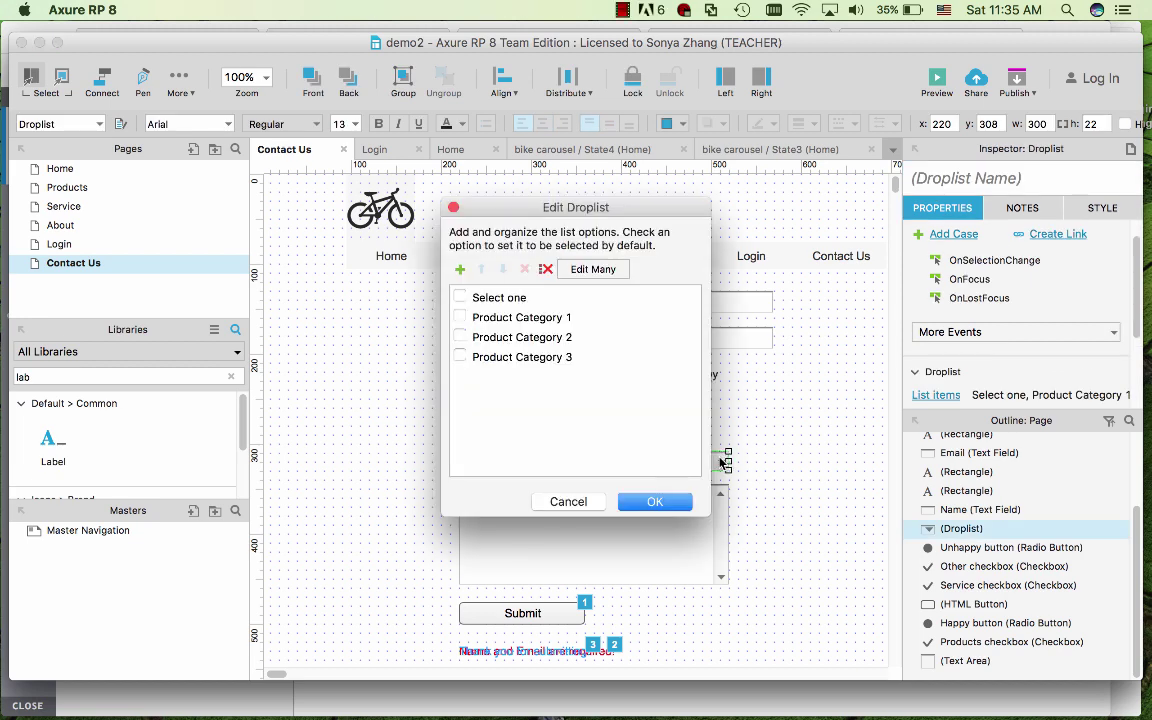
pyautogui.click(460, 269)
pyautogui.write('p')
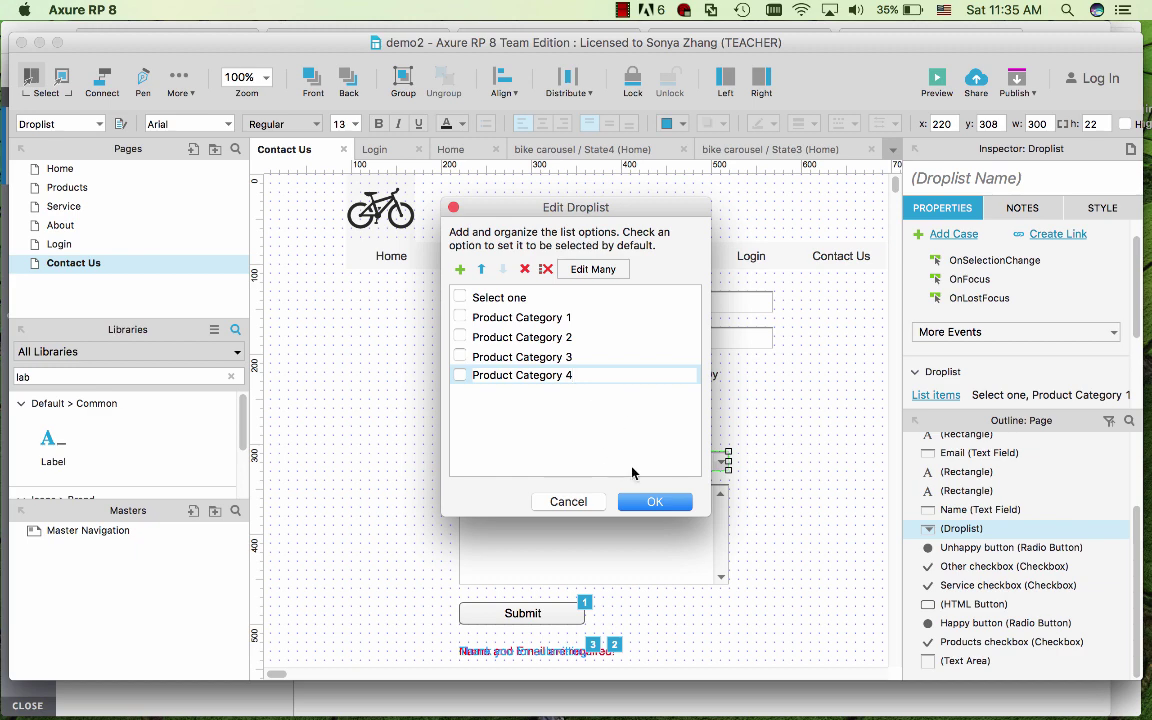
pyautogui.click(654, 502)
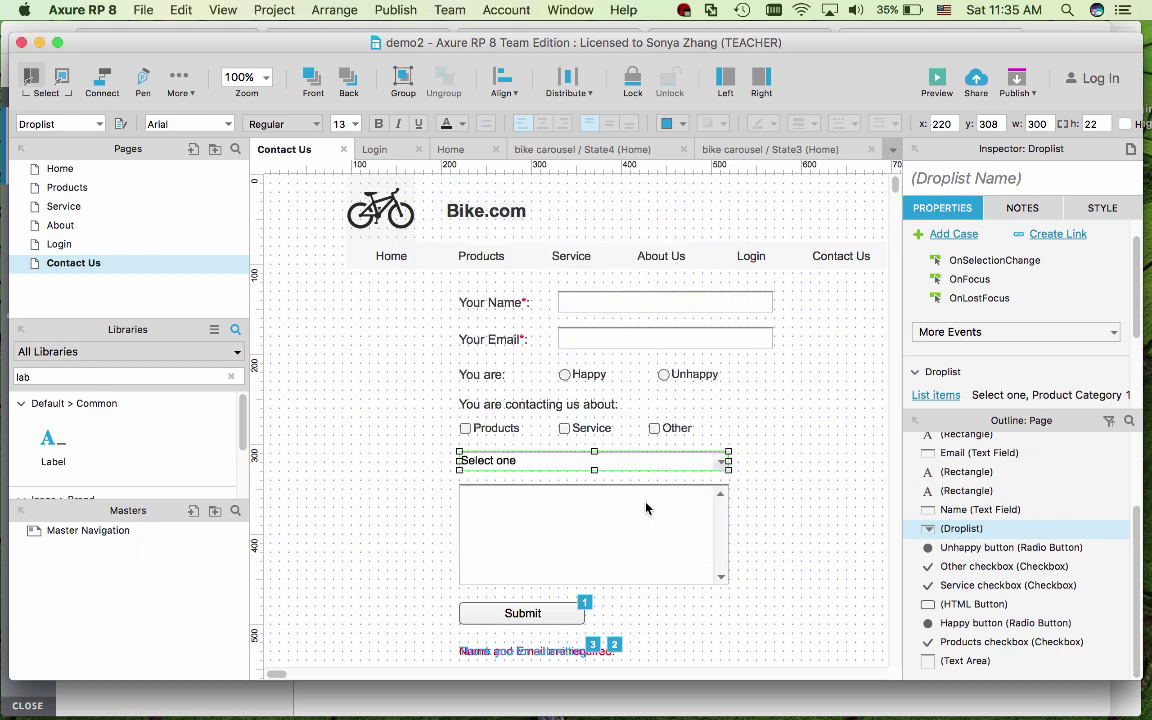
# - Inspect the message text area, then clear the selection
pyautogui.click(805, 545)
pyautogui.click(667, 552)
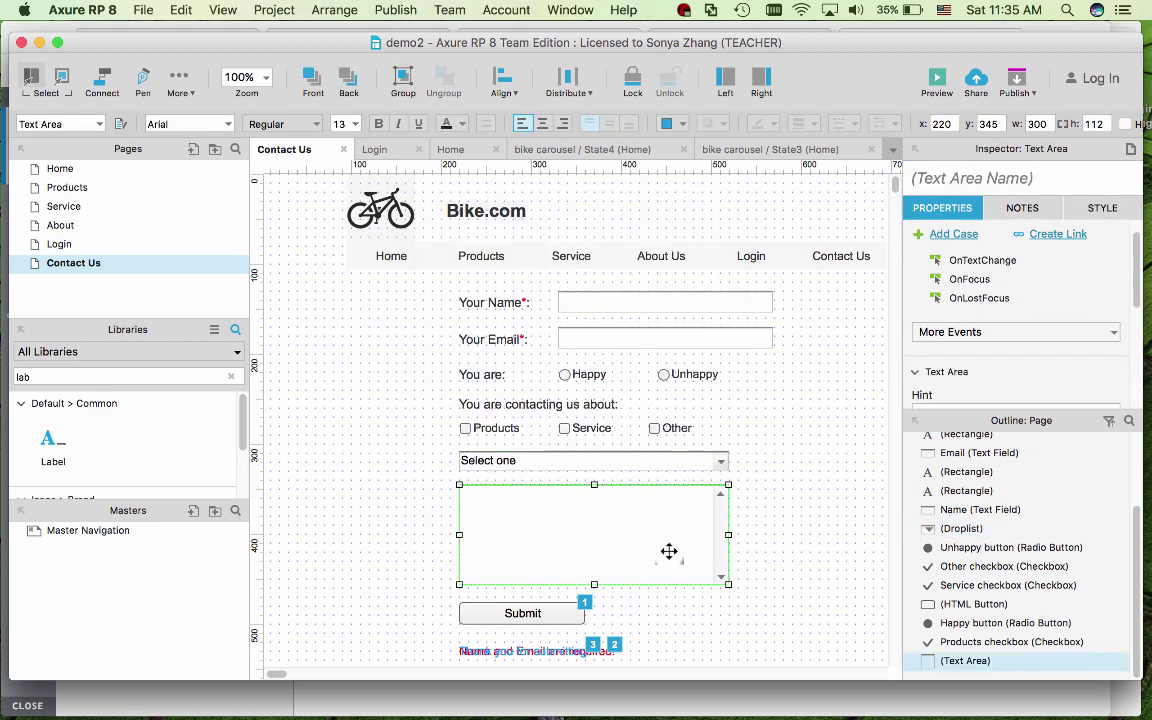
pyautogui.click(745, 598)
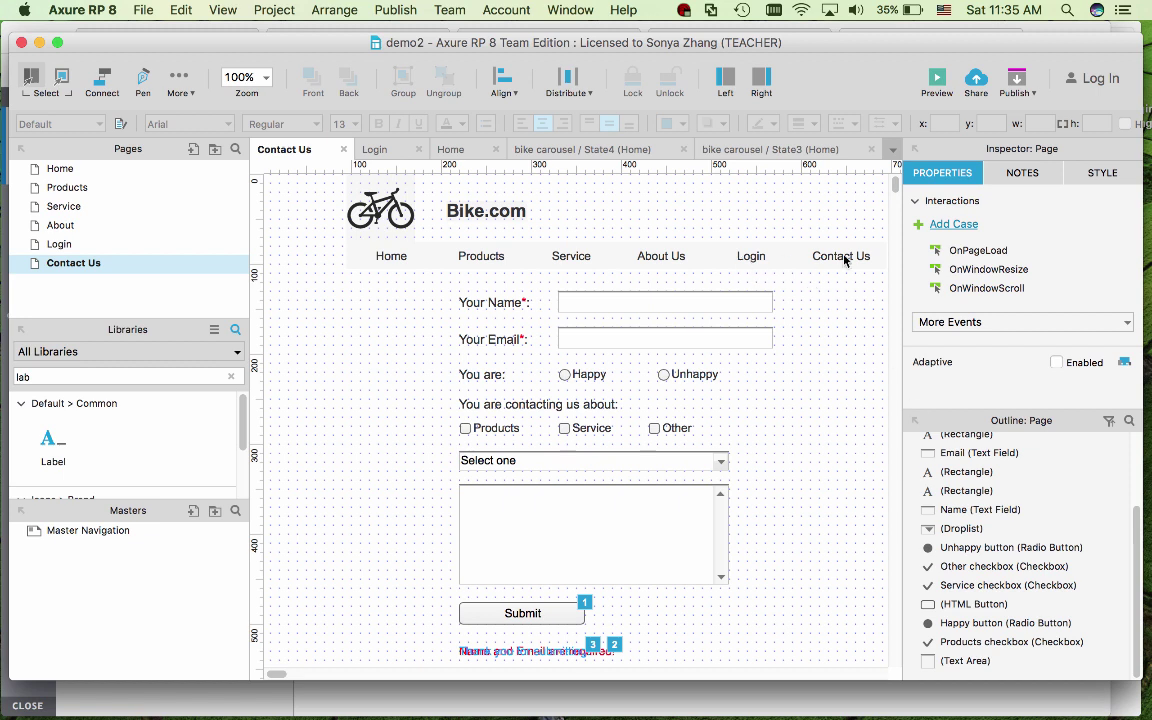
pyautogui.moveTo(612, 712)
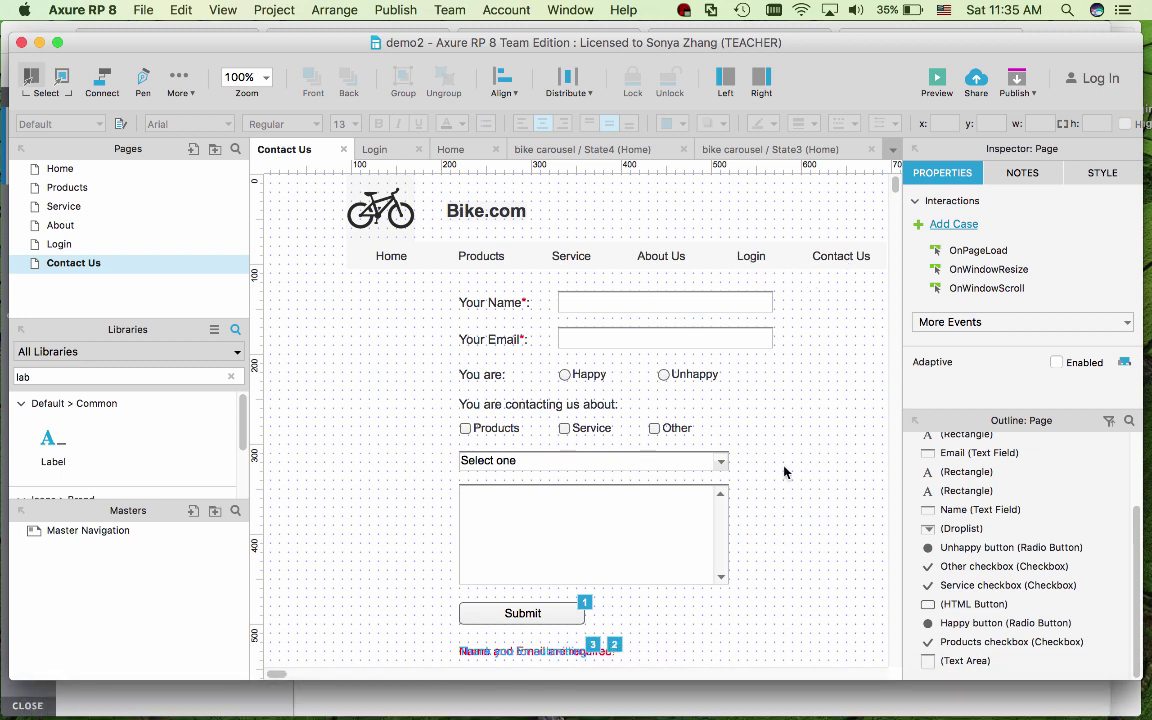